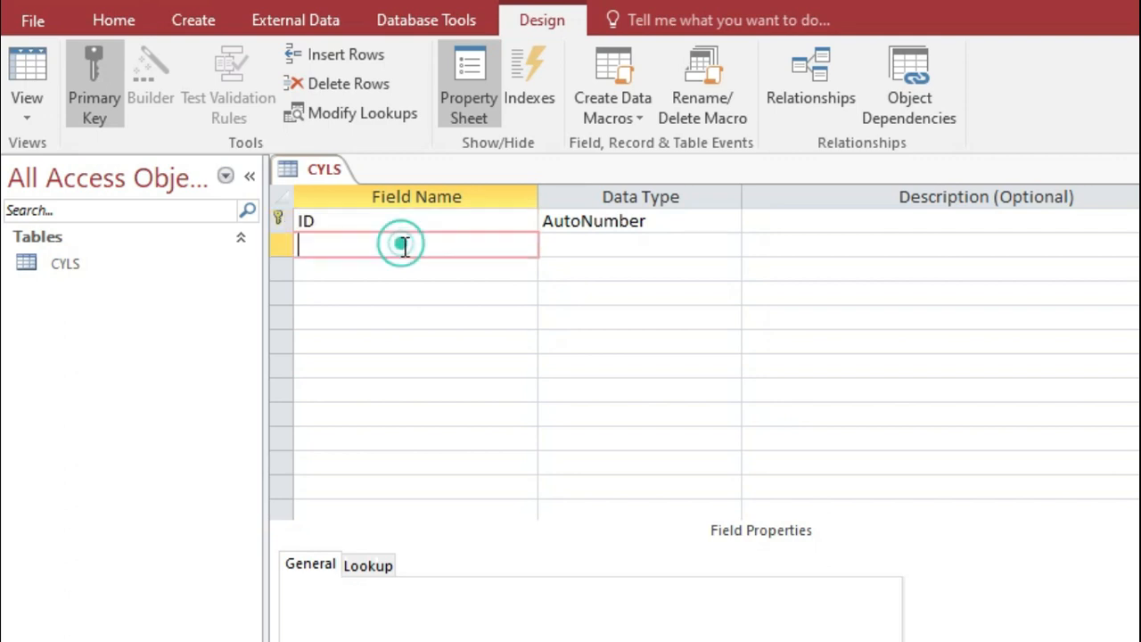
# Step: Add the Short Text fields IMAGE and RATE below ID in the CYLS table design
pyautogui.click(601, 247)
pyautogui.click(445, 268)
pyautogui.write('RATE')
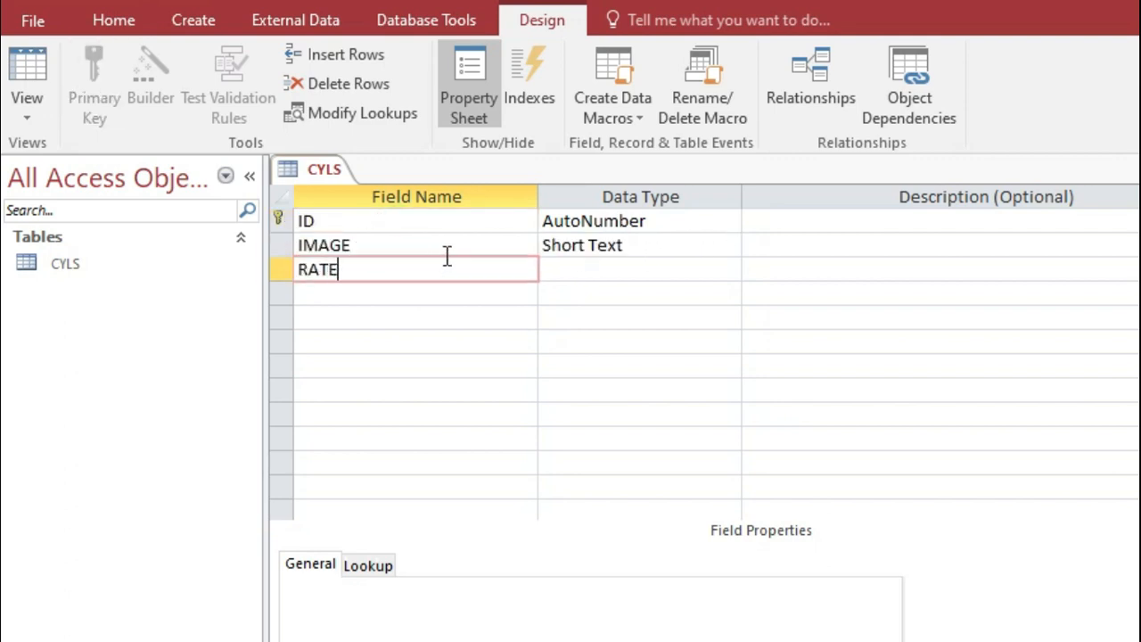
pyautogui.click(592, 269)
pyautogui.hotkey('ctrl', 'z')
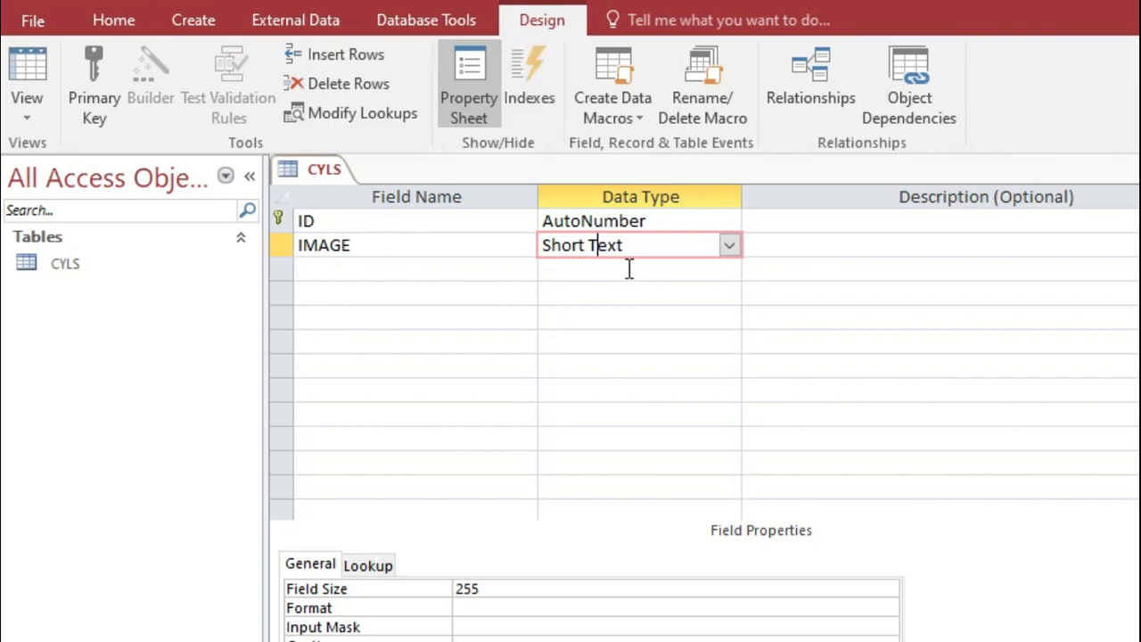
# Step: Save the CYLS table design and open the table in Datasheet view at the new record's IMAGE field
pyautogui.click(387, 308)
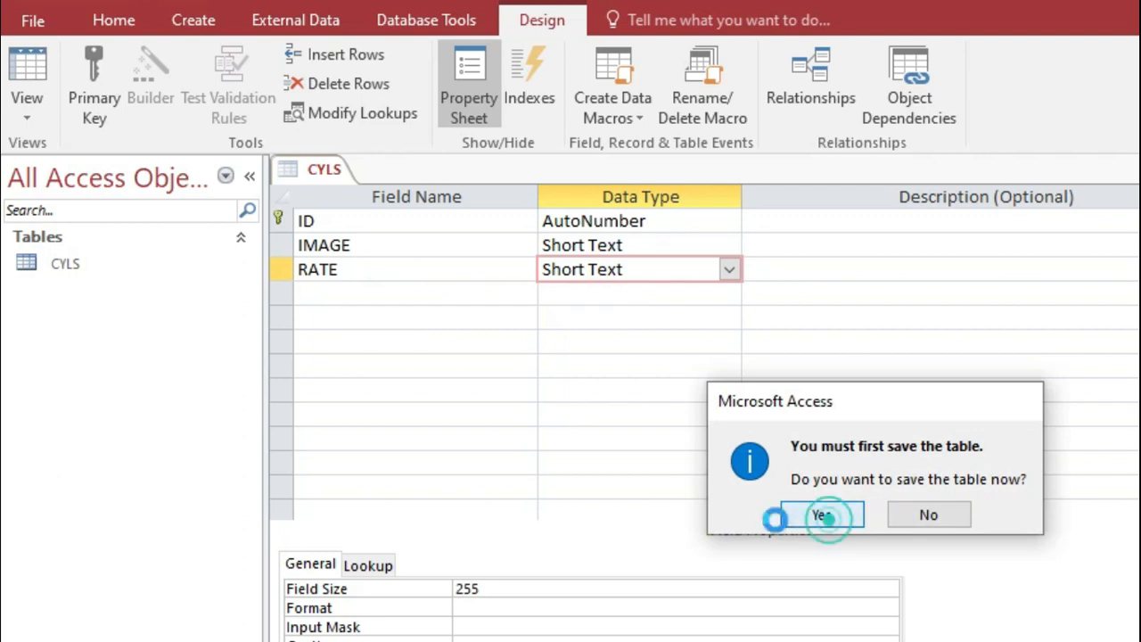
pyautogui.click(822, 515)
pyautogui.click(519, 224)
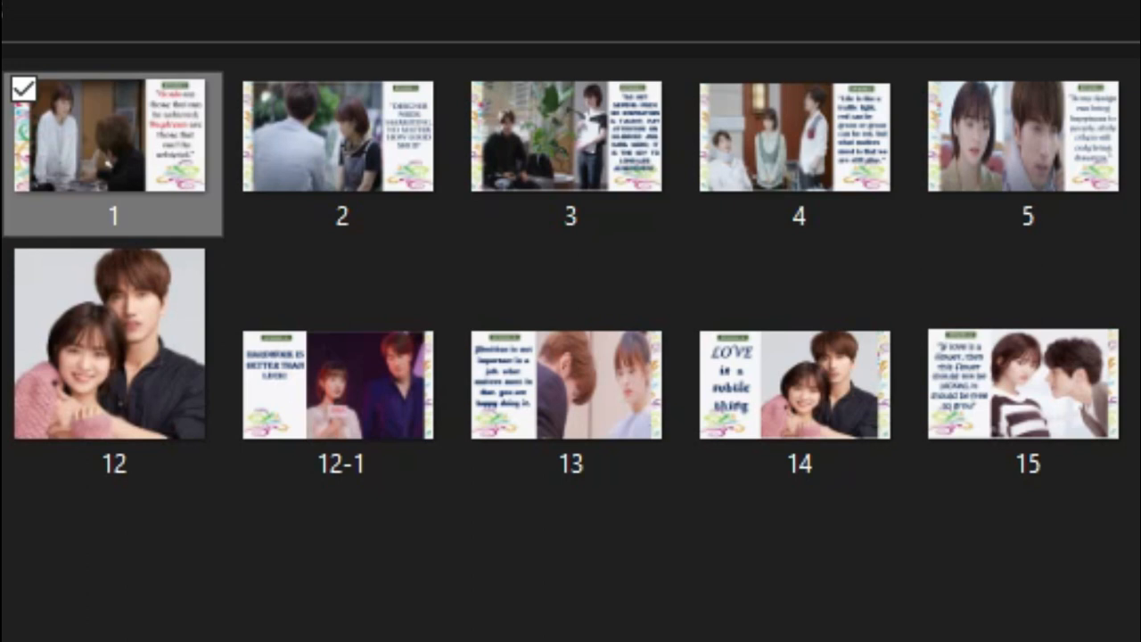
# Step: In File Explorer, view image 1 in the CYLS folder and check its properties for the file type and location
pyautogui.doubleClick(89, 170)
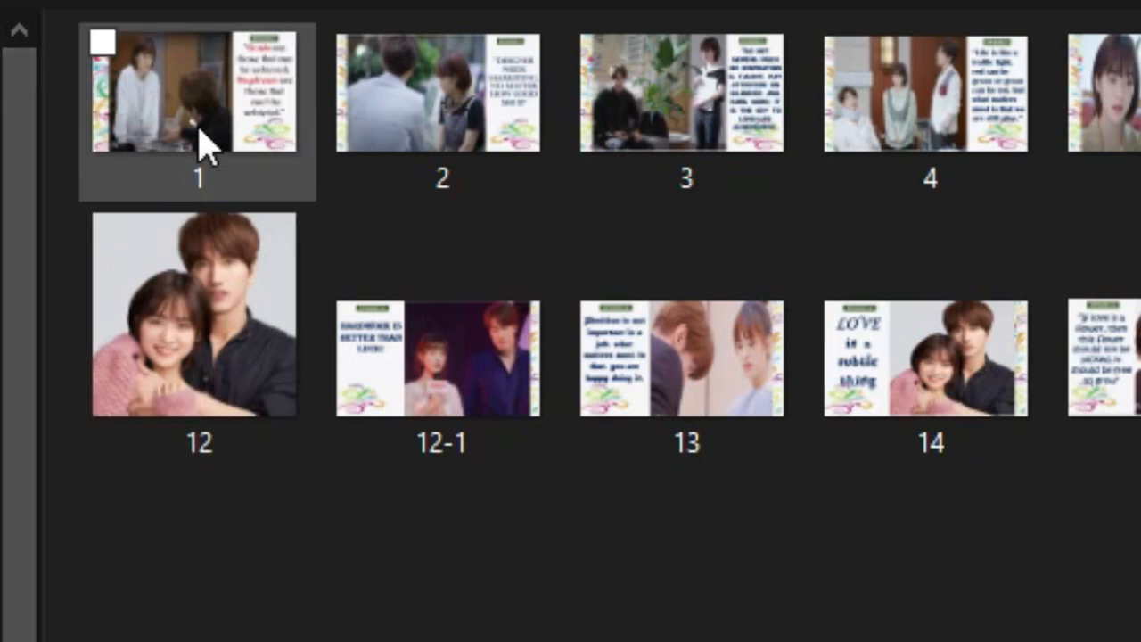
pyautogui.click(205, 135)
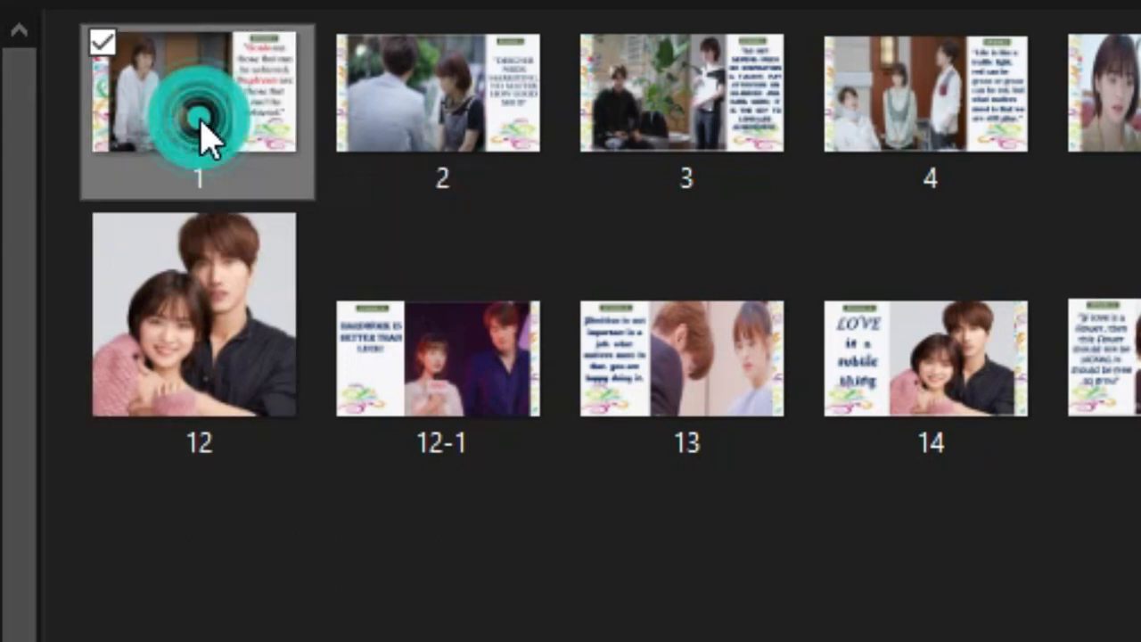
pyautogui.rightClick(205, 125)
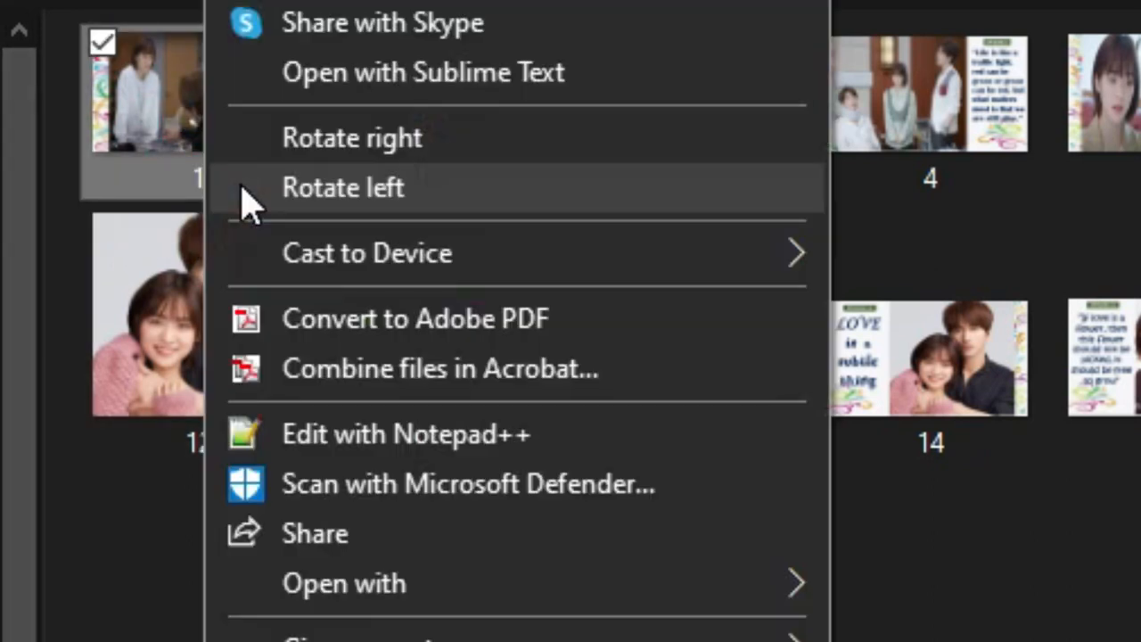
pyautogui.scroll(-4, 517, 356)
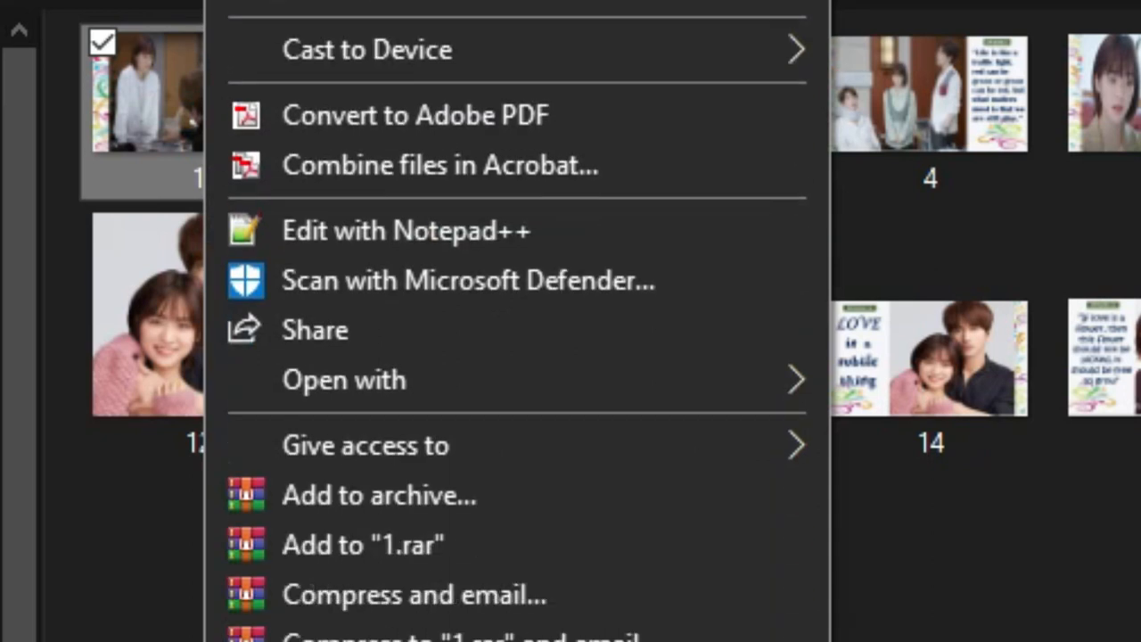
pyautogui.click(357, 638)
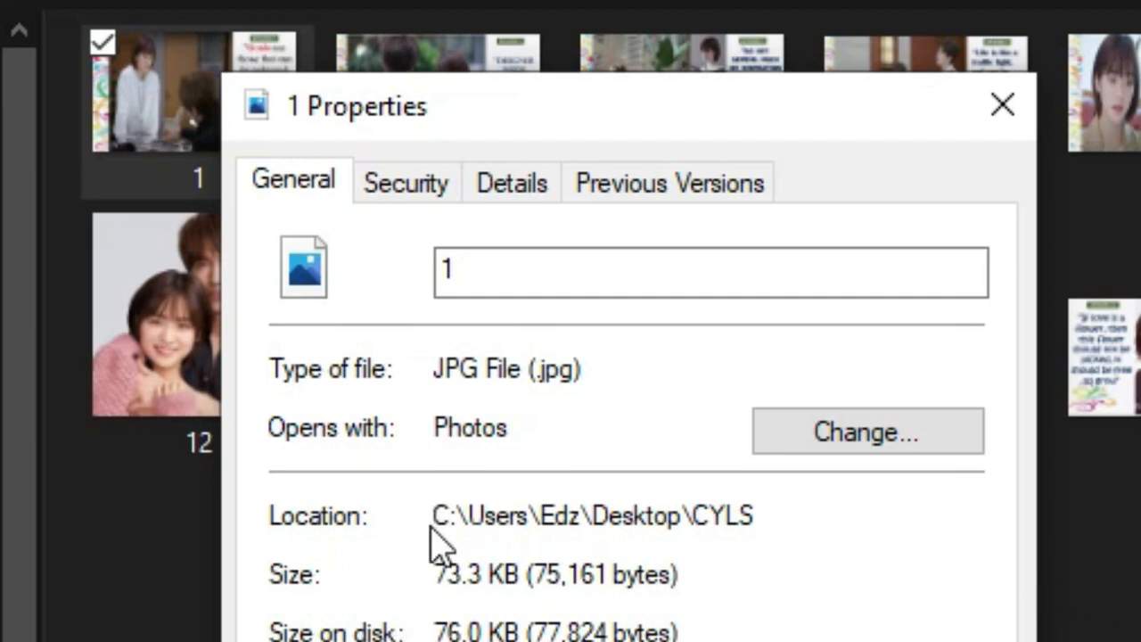
pyautogui.moveTo(434, 528); pyautogui.dragTo(825, 541)
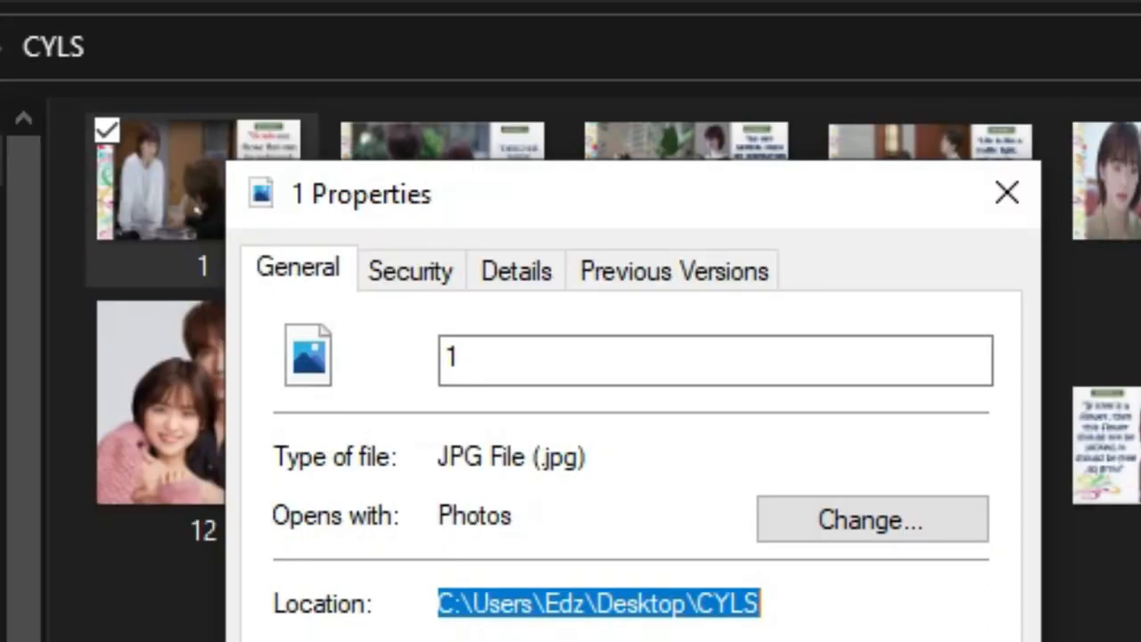
pyautogui.press('Escape')
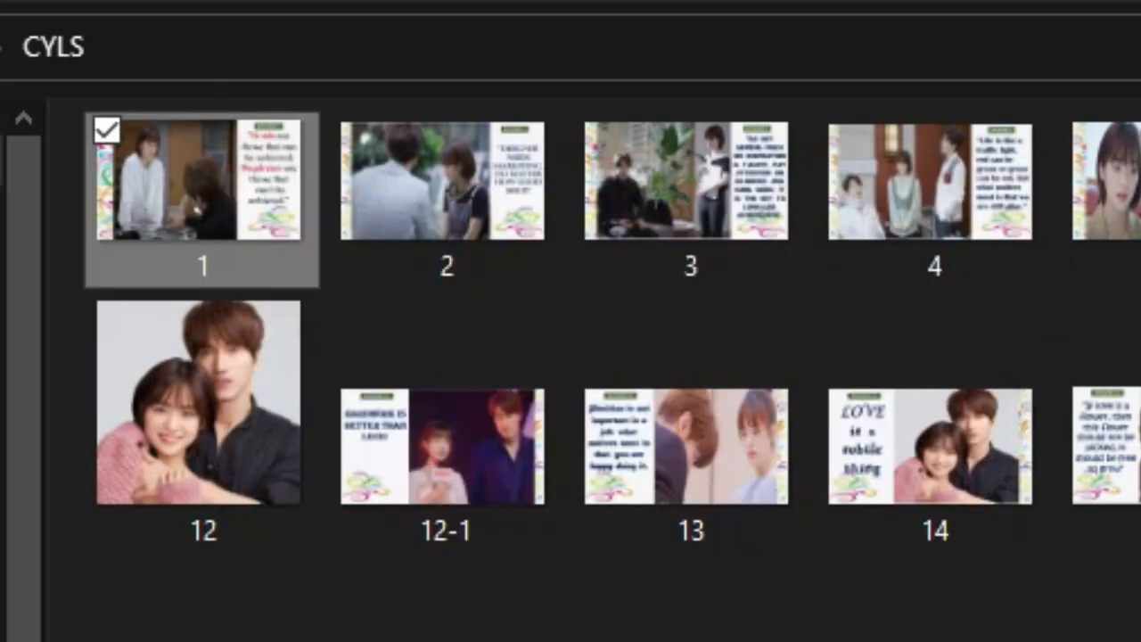
# Step: Copy the full path of the CYLS folder
pyautogui.click(150, 49)
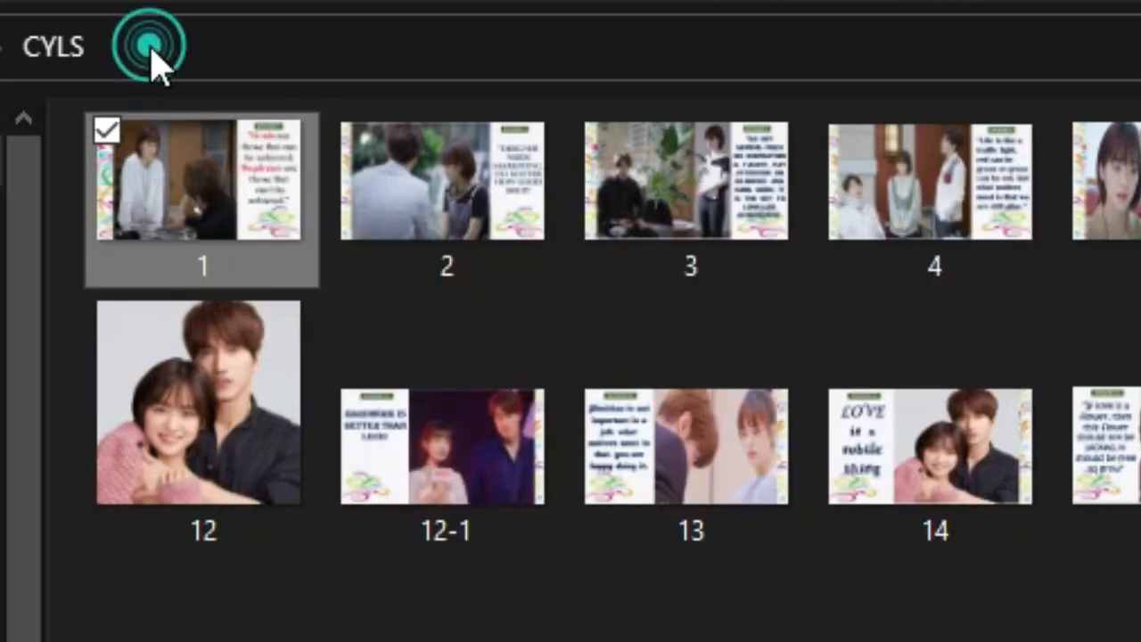
pyautogui.click(411, 55)
pyautogui.moveTo(394, 55); pyautogui.dragTo(2, 55)
pyautogui.hotkey('ctrl', 'c')
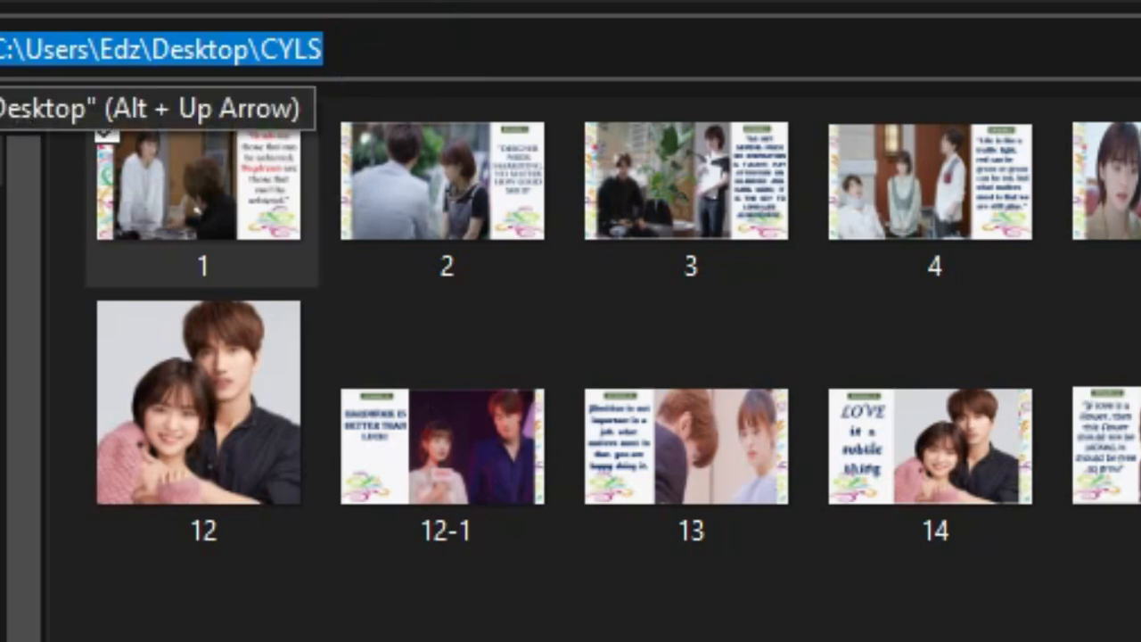
# Step: Switch to Access and enter the copied path followed by \1.JPG as the first record's IMAGE and 5-Star as its RATE
pyautogui.hotkey('alt', 'Tab')
pyautogui.hotkey('ctrl', 'v')
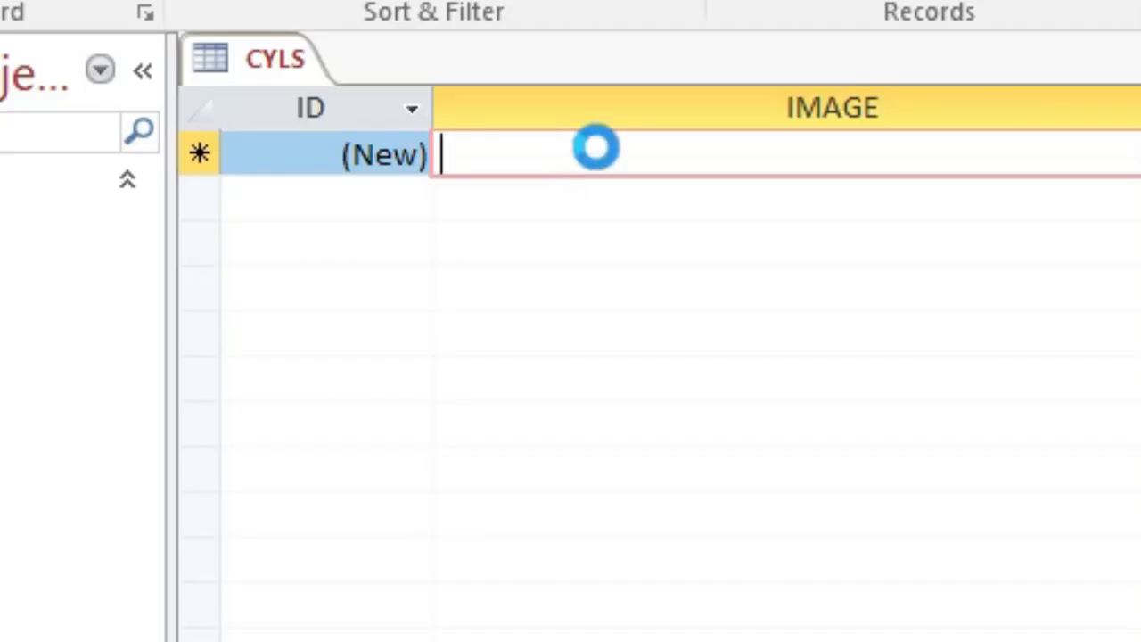
pyautogui.write('\\')
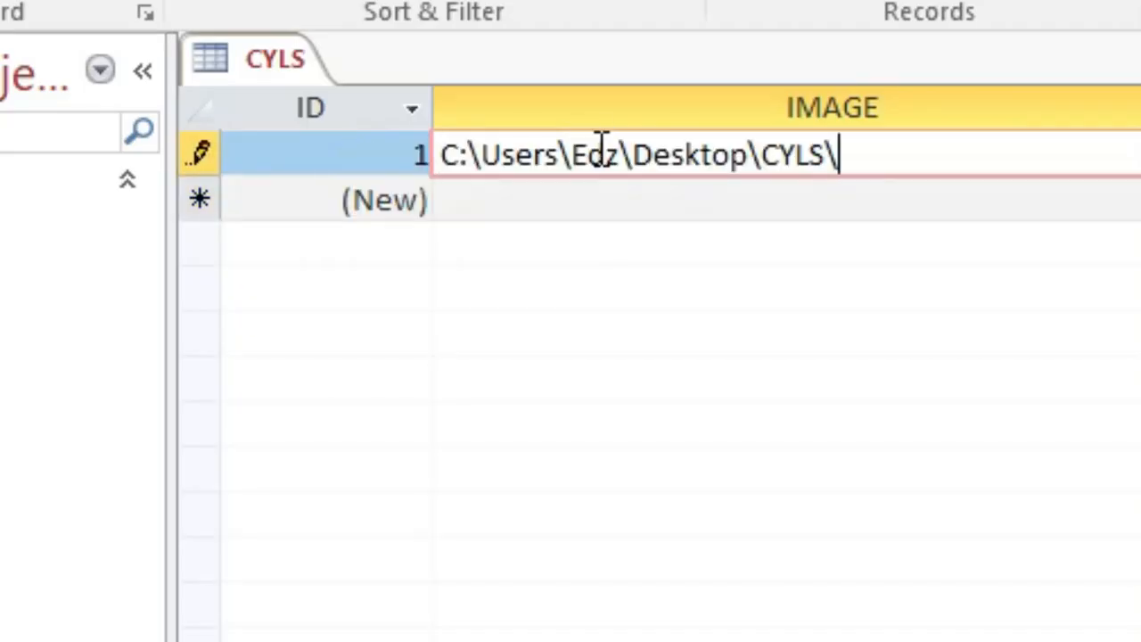
pyautogui.write('1.JPG')
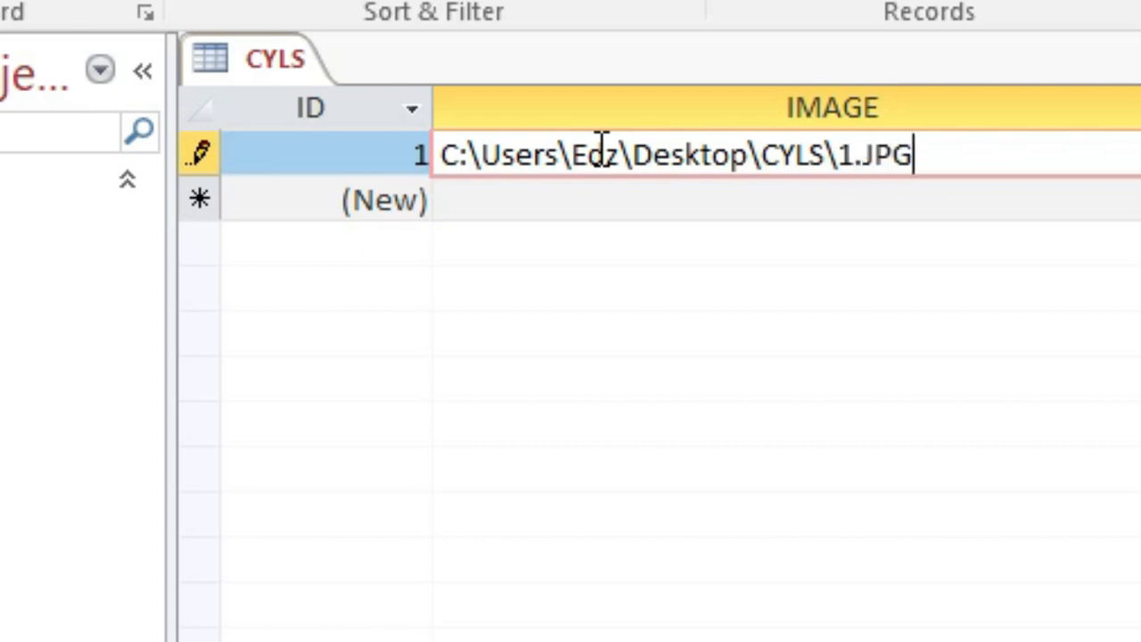
pyautogui.press('Tab')
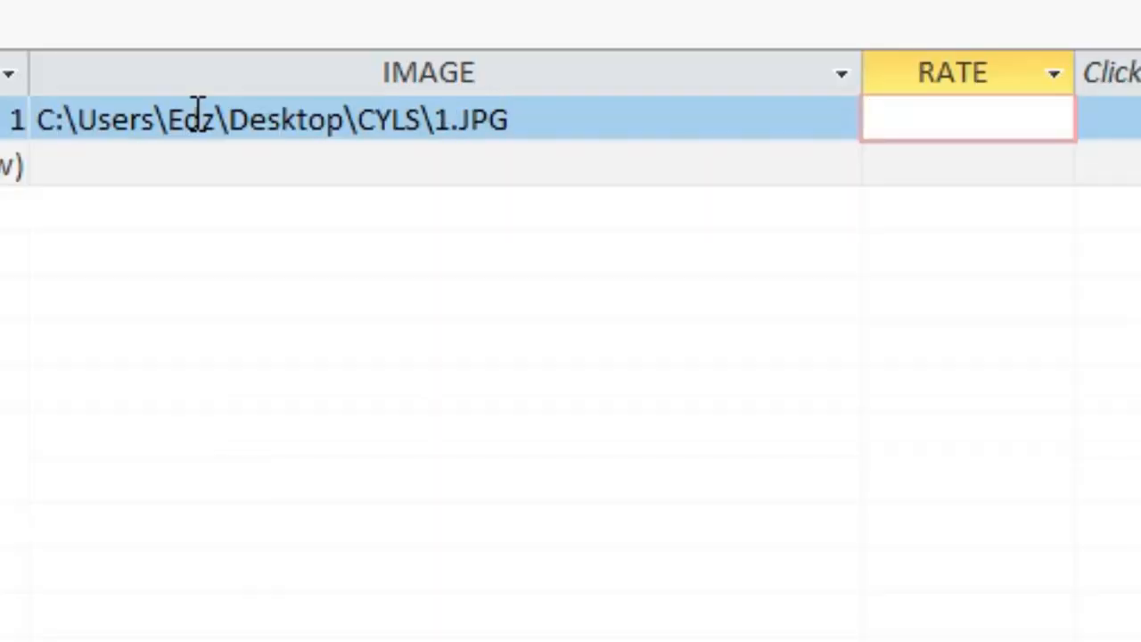
pyautogui.write('5-Star')
# Step: Copy the first record's IMAGE path into the IMAGE field of new records 2 through 16
pyautogui.click(77, 155)
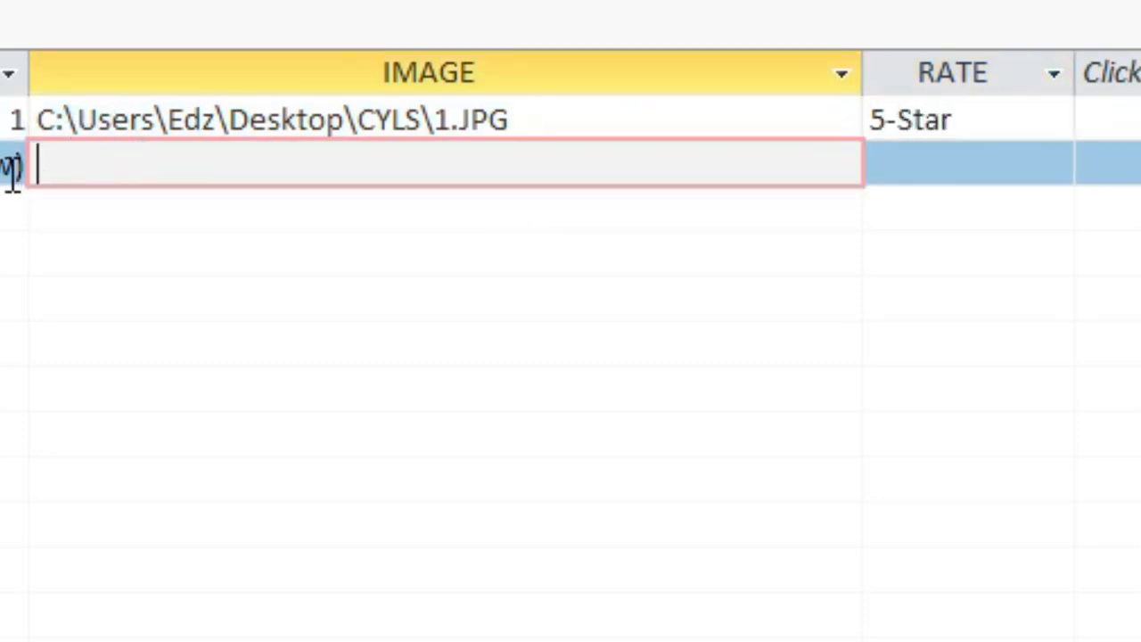
pyautogui.moveTo(524, 122); pyautogui.dragTo(45, 143)
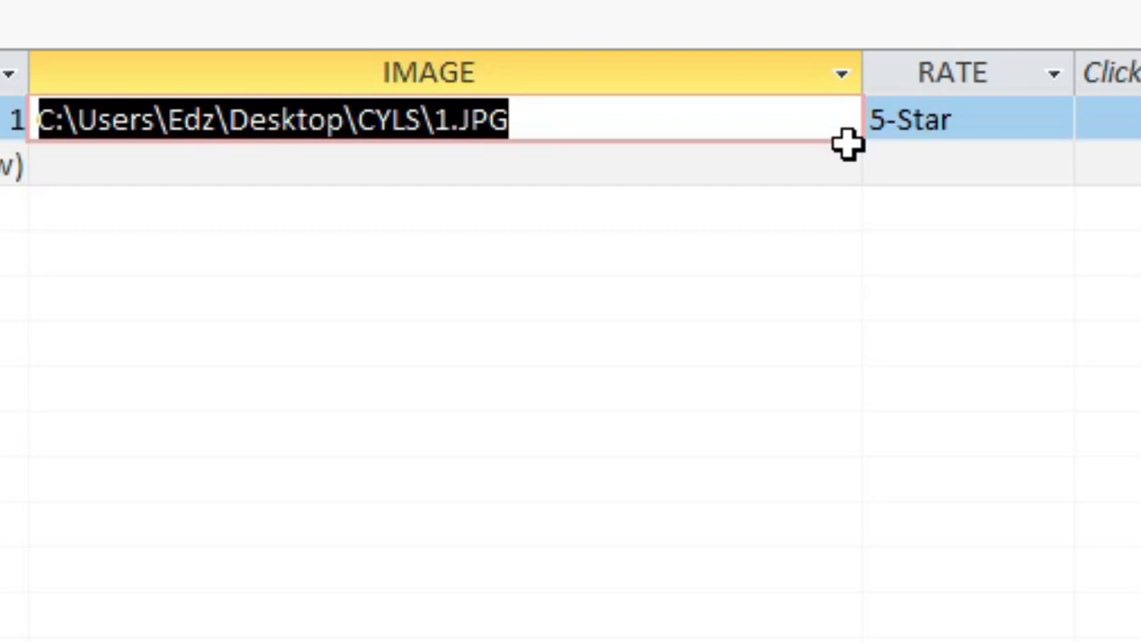
pyautogui.hotkey('ctrl', 'c')
pyautogui.click(559, 165)
pyautogui.hotkey('ctrl', 'v')
pyautogui.press('Down')
pyautogui.hotkey('ctrl', 'v')
pyautogui.press('Down')
pyautogui.hotkey('ctrl', 'v')
pyautogui.press('Tab')
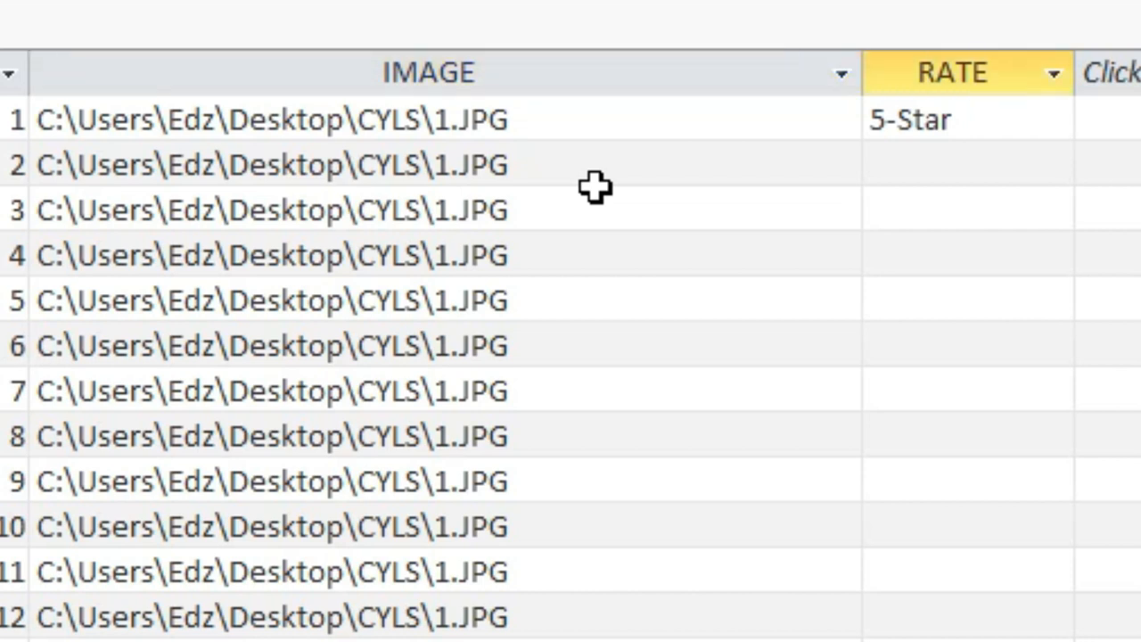
# Step: Change the file names in the IMAGE paths of records 2 to 5 to 2.JPG, 3.JPG, 4.JPG and 5.JPG
pyautogui.click(450, 123)
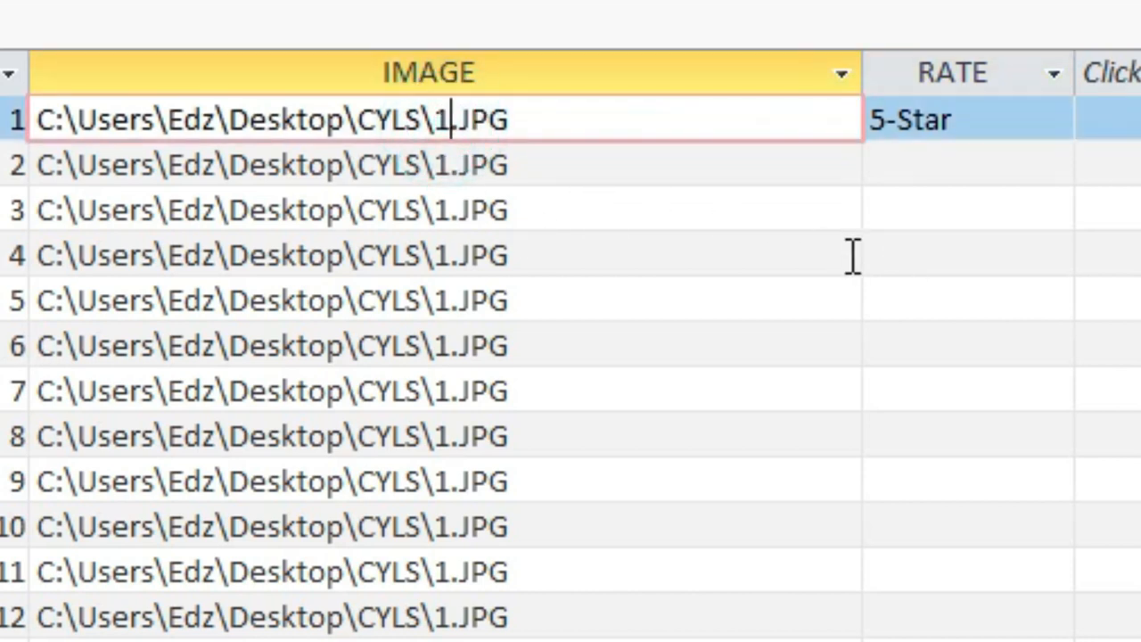
pyautogui.click(448, 163)
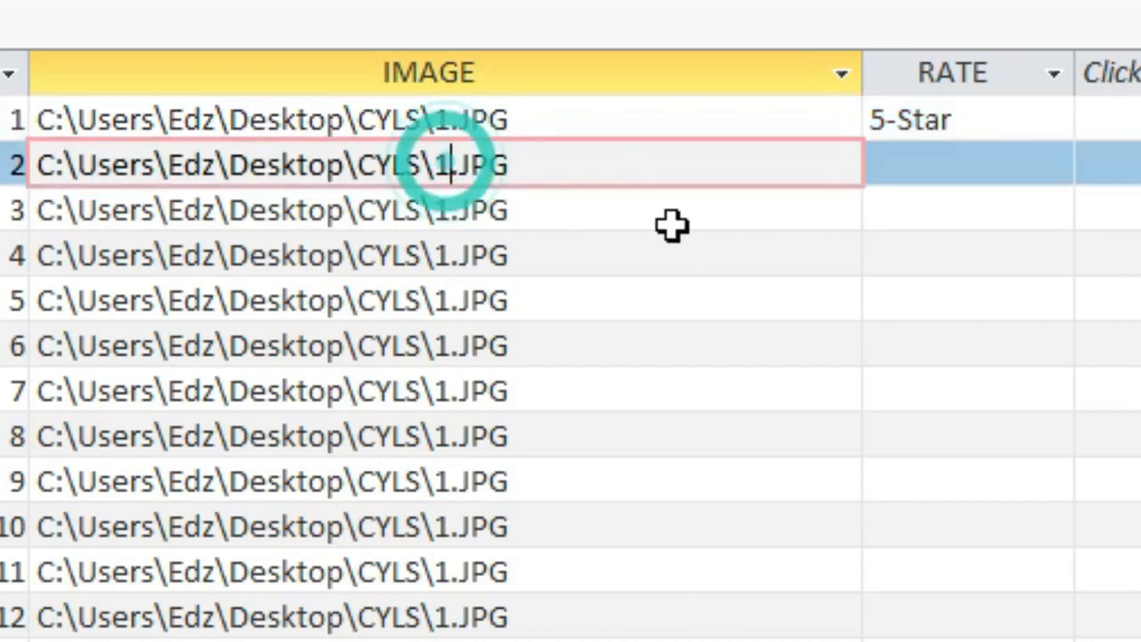
pyautogui.press('BackSpace')
pyautogui.write('2')
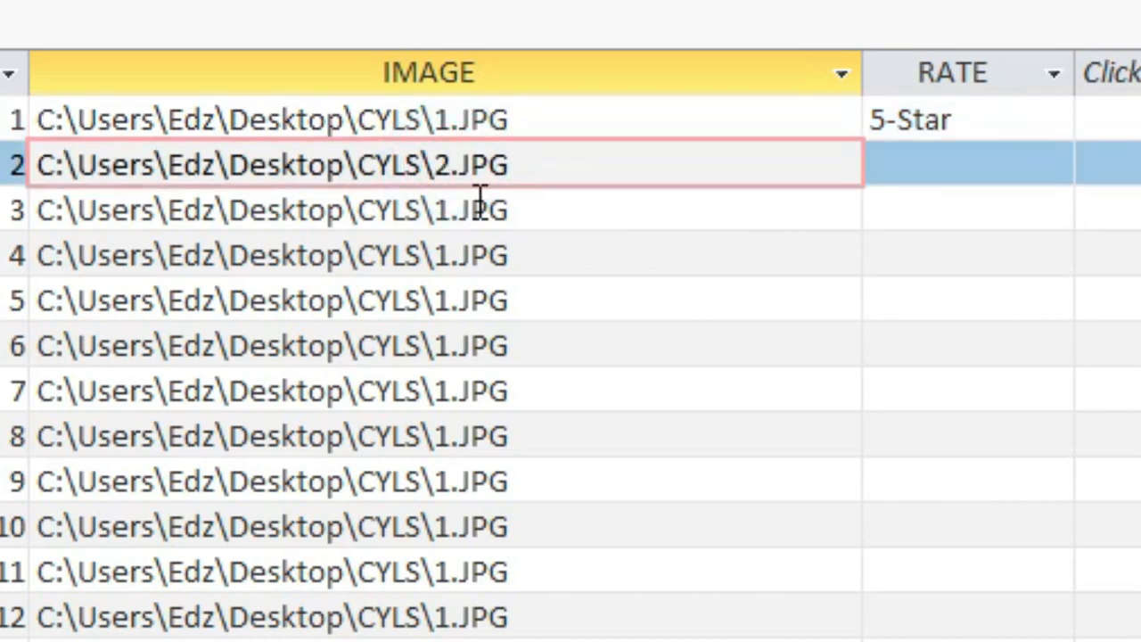
pyautogui.click(444, 212)
pyautogui.press('BackSpace')
pyautogui.write('3')
pyautogui.click(446, 255)
pyautogui.press('BackSpace')
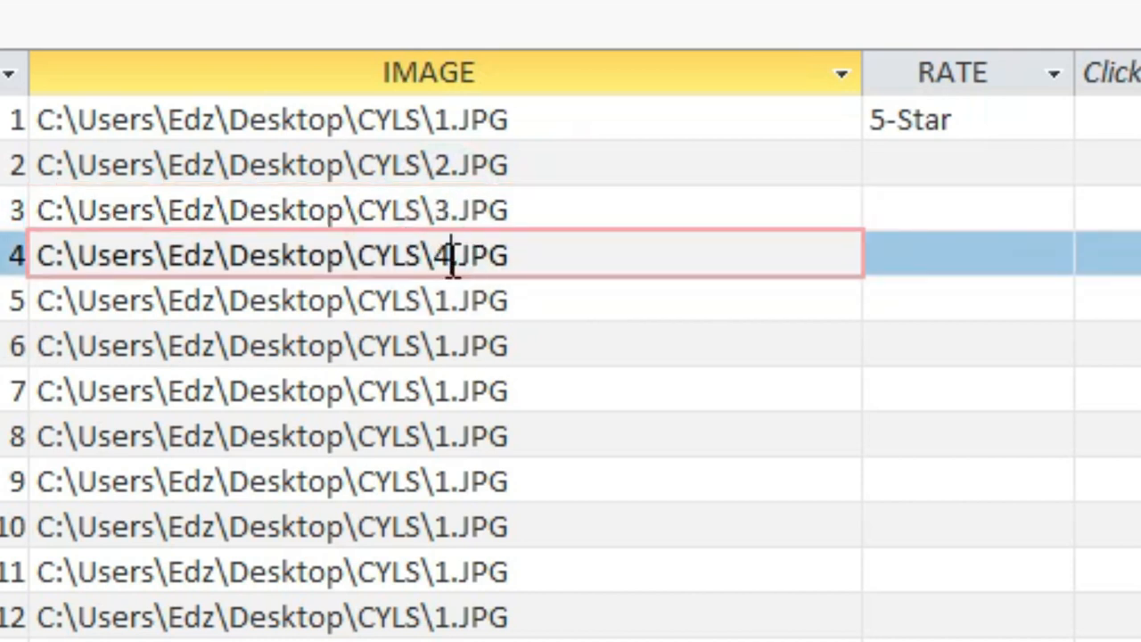
pyautogui.write('4')
pyautogui.click(448, 301)
pyautogui.press('BackSpace')
pyautogui.write('5')
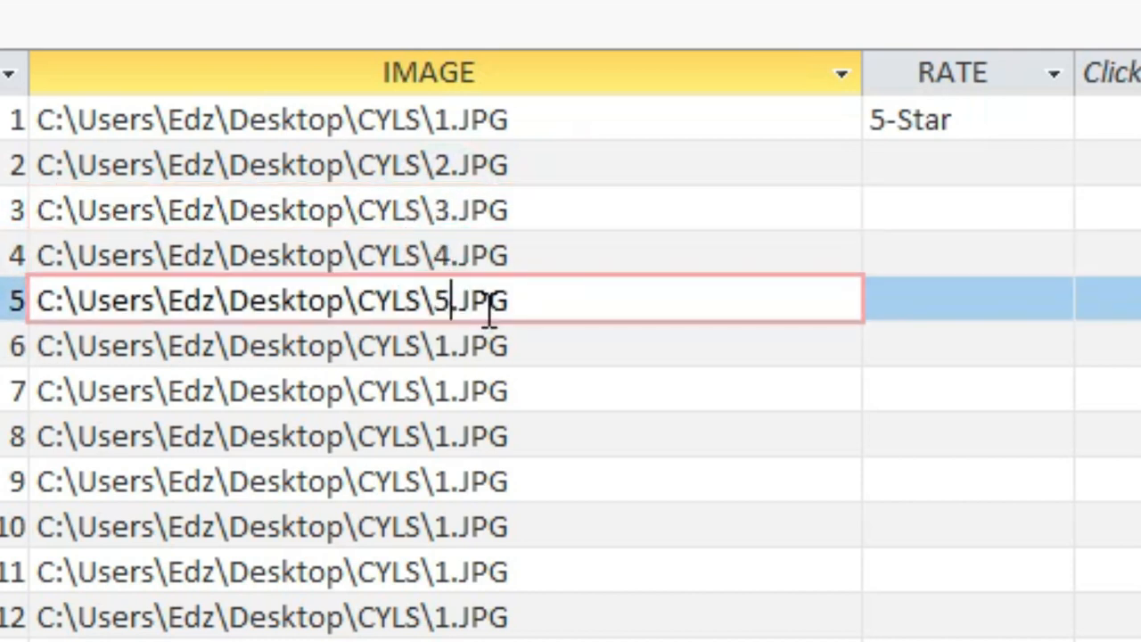
# Step: Change the file names in the IMAGE paths of records 6 to 8 to 6.JPG, 7.JPG and 8.JPG
pyautogui.click(450, 347)
pyautogui.press('BackSpace')
pyautogui.write('6')
pyautogui.click(452, 392)
pyautogui.press('BackSpace')
pyautogui.write('7')
pyautogui.click(452, 437)
pyautogui.press('BackSpace')
pyautogui.write('8')
# Step: Renumber the IMAGE file names of records 9 to 16 to match their IDs, using 12-1.JPG for record 12
pyautogui.click(452, 483)
pyautogui.write('0')
pyautogui.click(492, 433)
pyautogui.write('1')
pyautogui.click(492, 466)
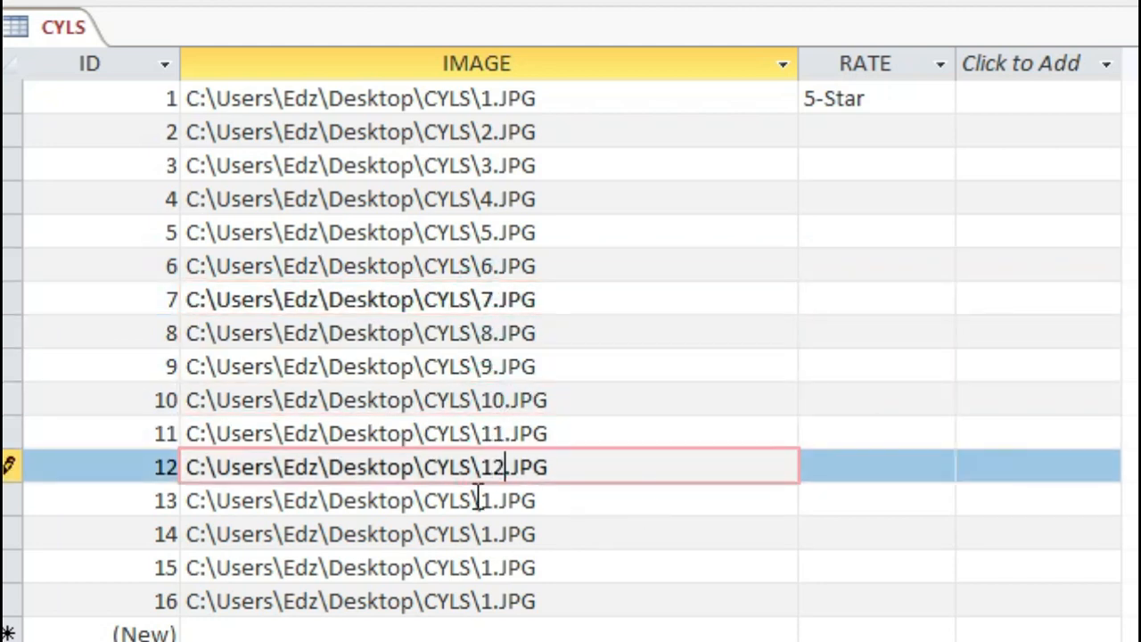
pyautogui.write('2')
pyautogui.click(492, 500)
pyautogui.write('3')
pyautogui.click(492, 533)
pyautogui.write('6')
pyautogui.click(501, 466)
pyautogui.write('-1')
# Step: Fill RATE with 5-Star for records 2 through 16 and narrow the IMAGE column
pyautogui.click(900, 199)
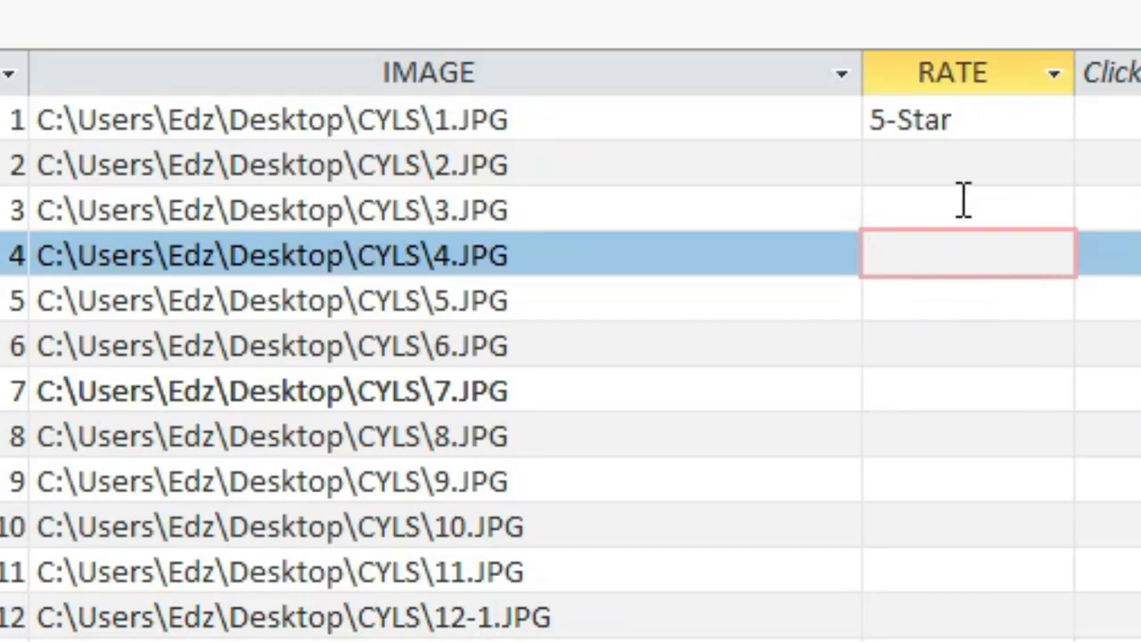
pyautogui.click(866, 134)
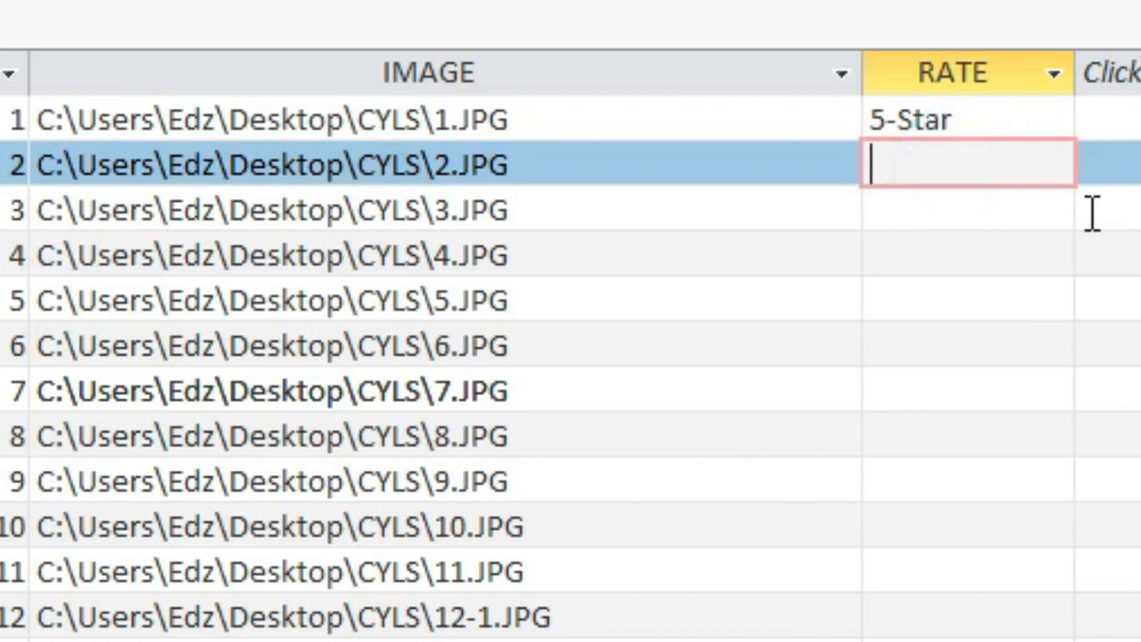
pyautogui.write('5-Star')
pyautogui.press('Return')
pyautogui.press('Up')
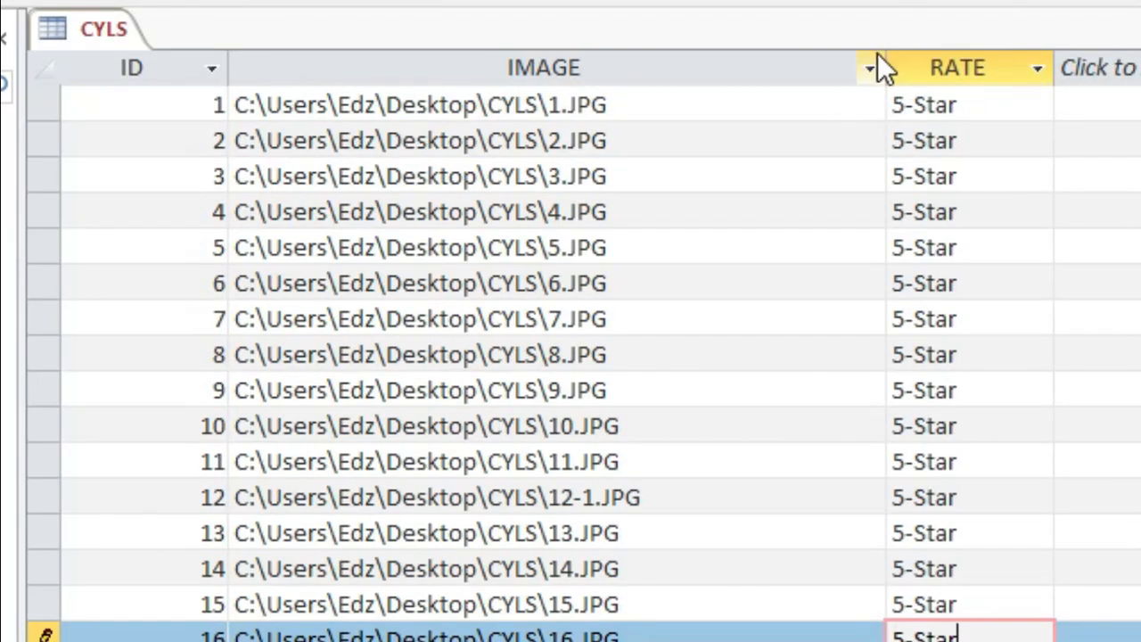
pyautogui.moveTo(881, 68); pyautogui.dragTo(720, 91)
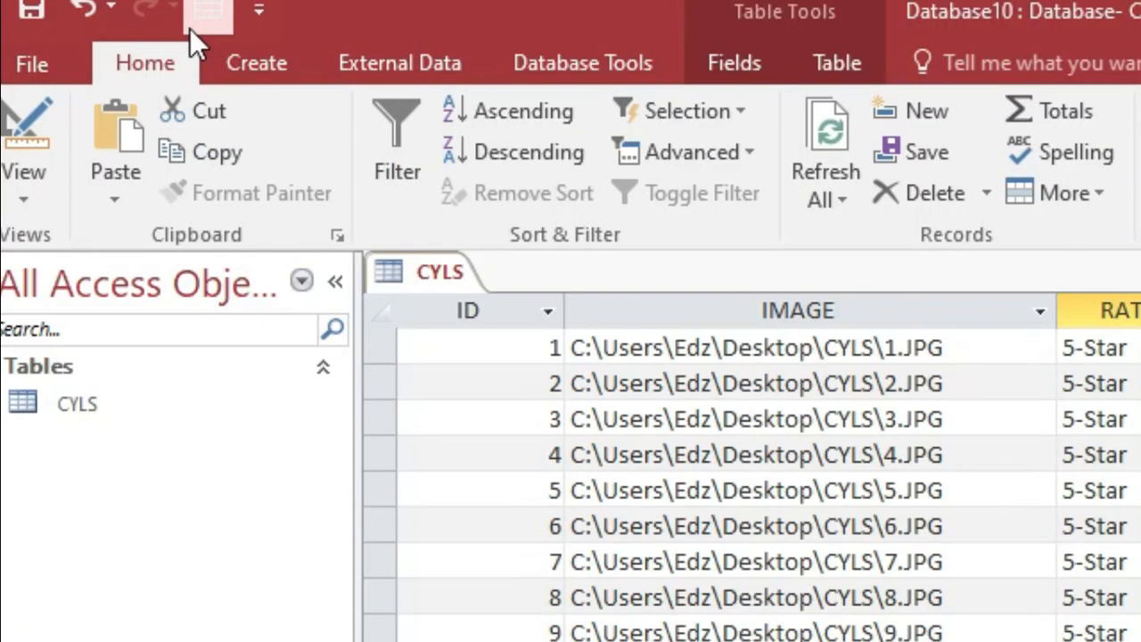
# Step: Start the Form Wizard for the CYLS table and include all its fields: ID, IMAGE and RATE
pyautogui.click(230, 76)
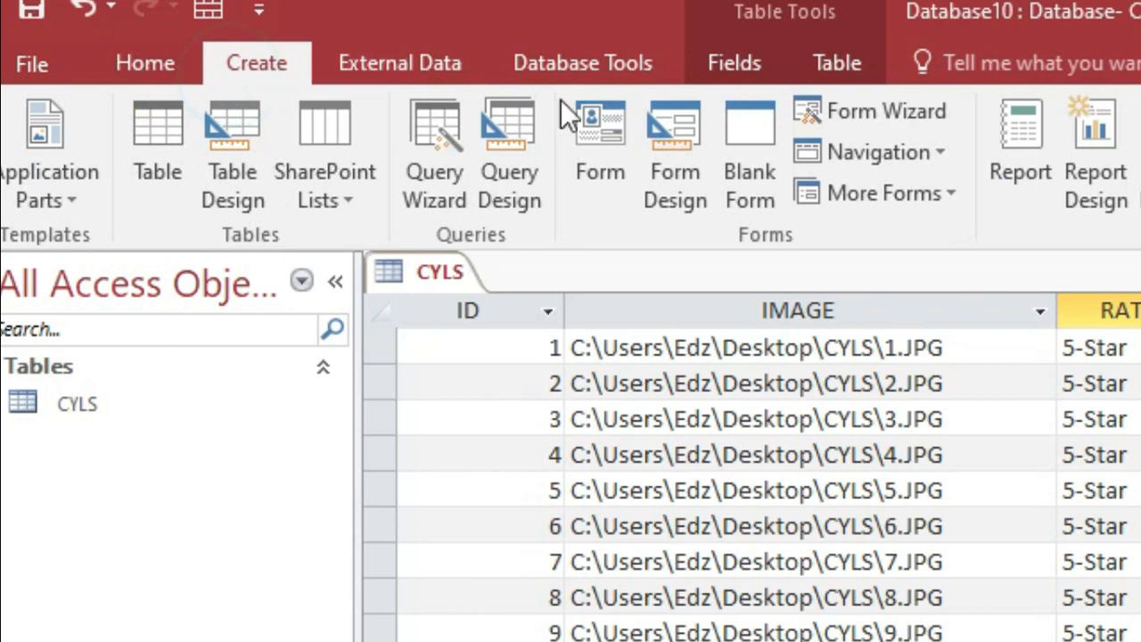
pyautogui.click(890, 114)
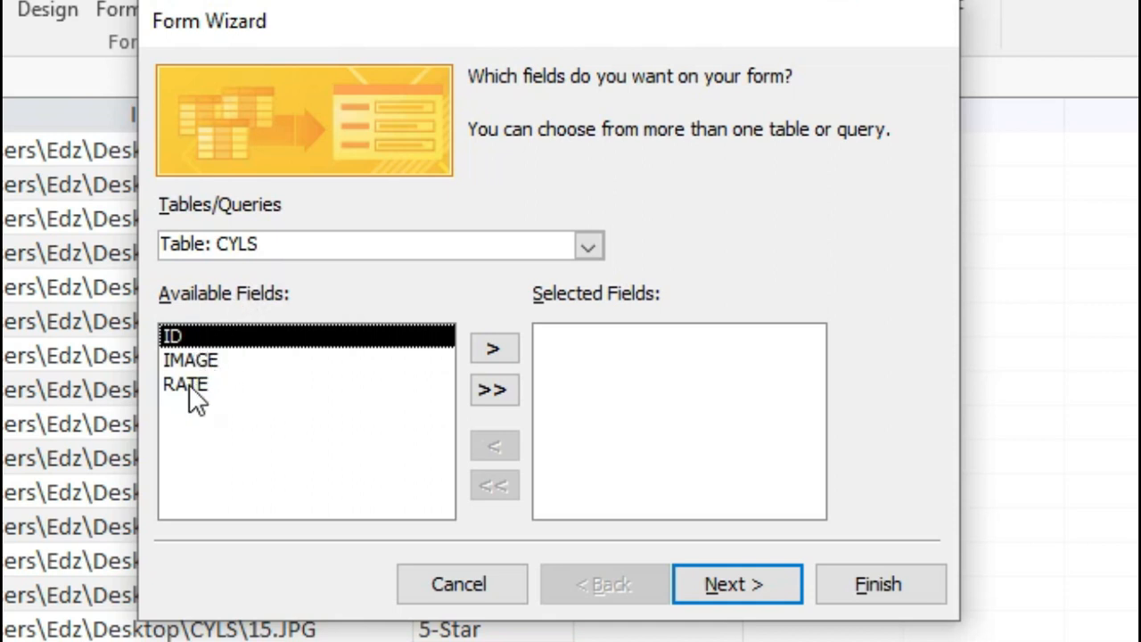
pyautogui.click(496, 396)
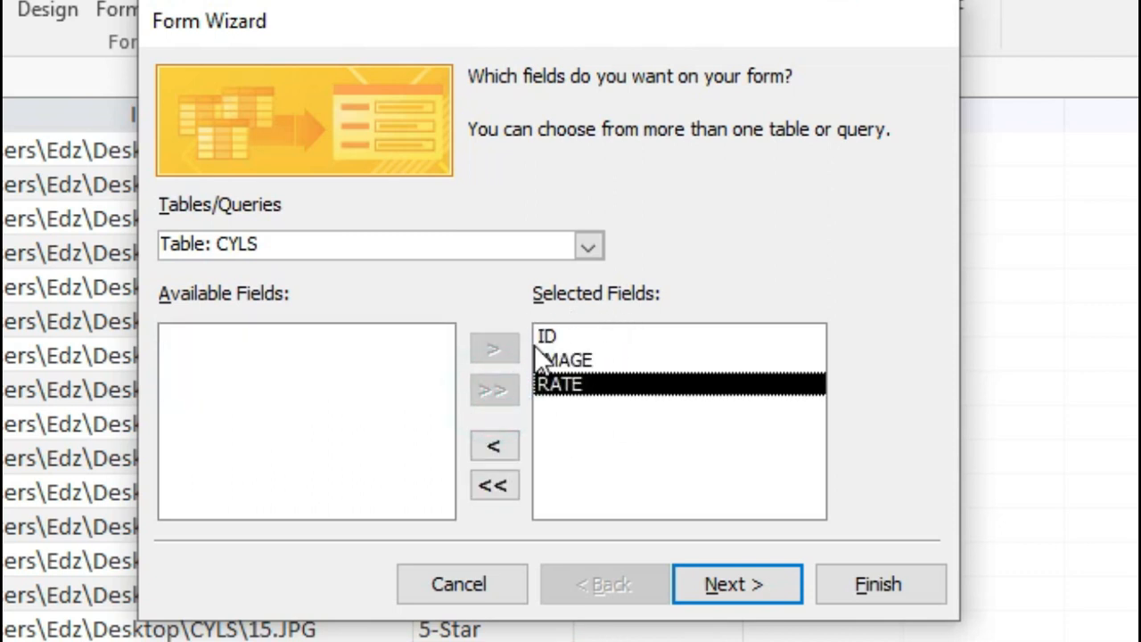
# Step: Finish the Form Wizard with the Columnar layout and the title CYLS, choosing to modify the form's design
pyautogui.click(736, 585)
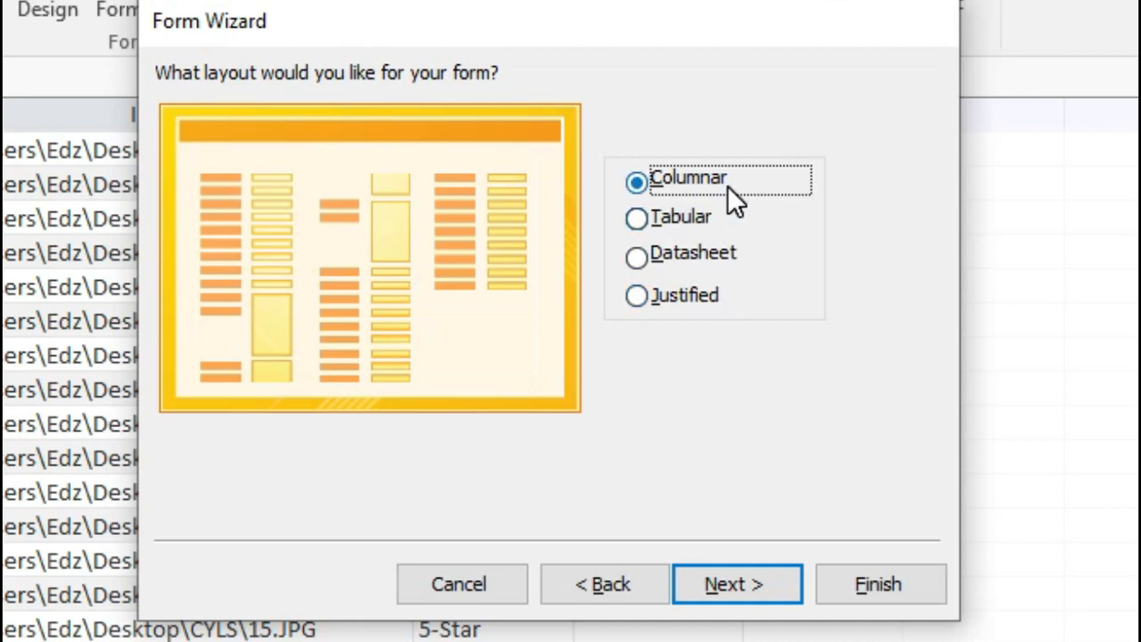
pyautogui.click(753, 605)
pyautogui.click(524, 406)
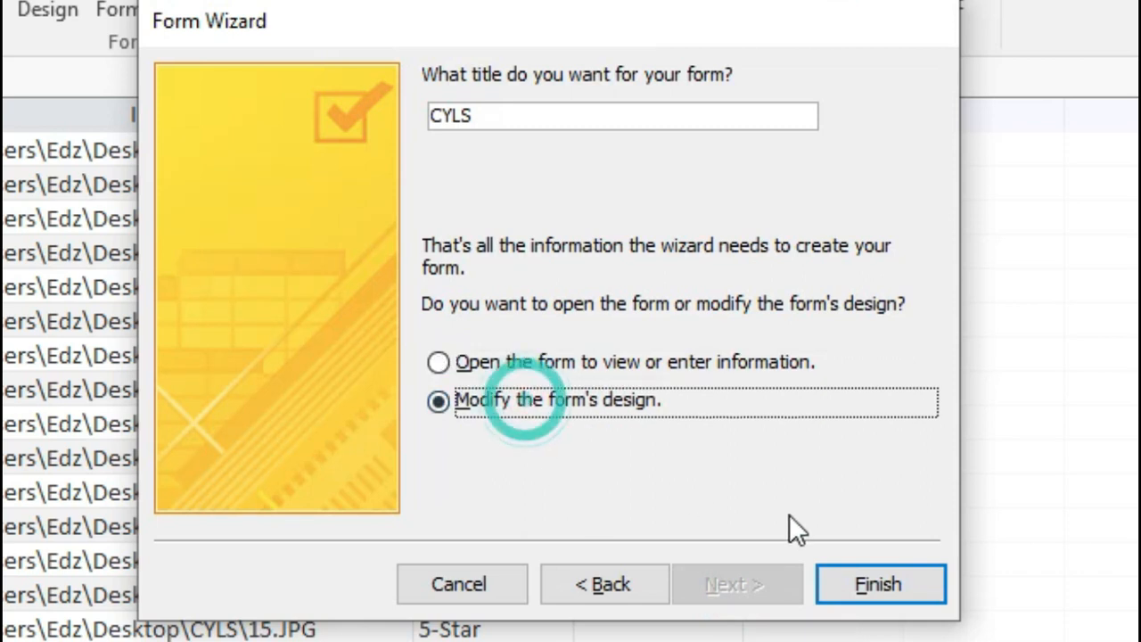
pyautogui.click(909, 606)
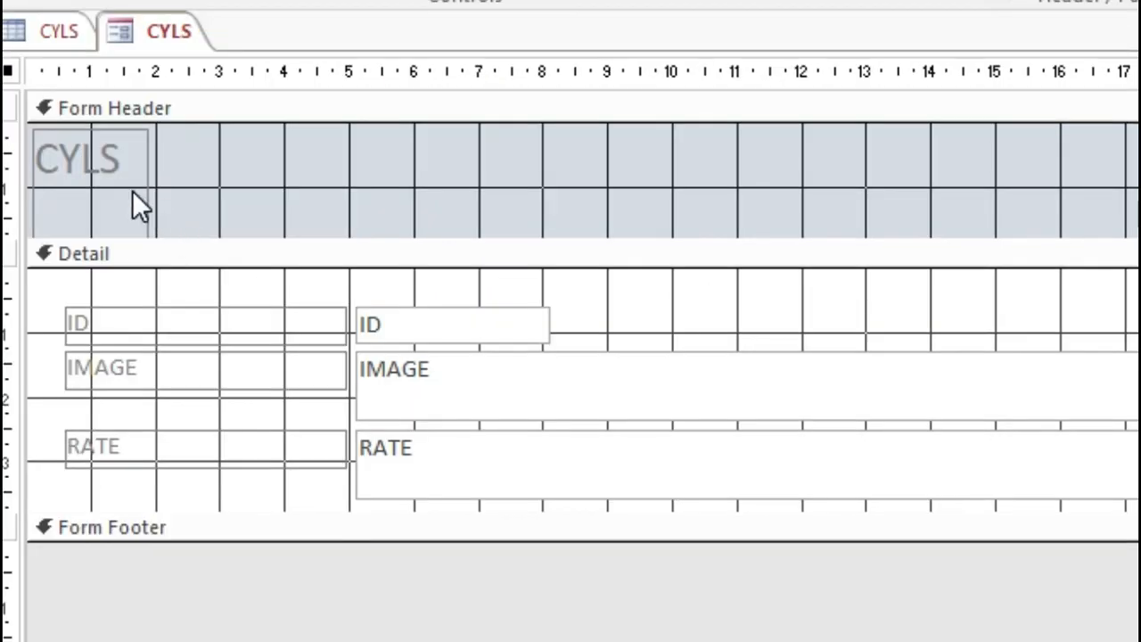
# Step: Extend the form's Detail section downward and widen the header title label to about the 11.5 cm ruler mark
pyautogui.click(510, 165)
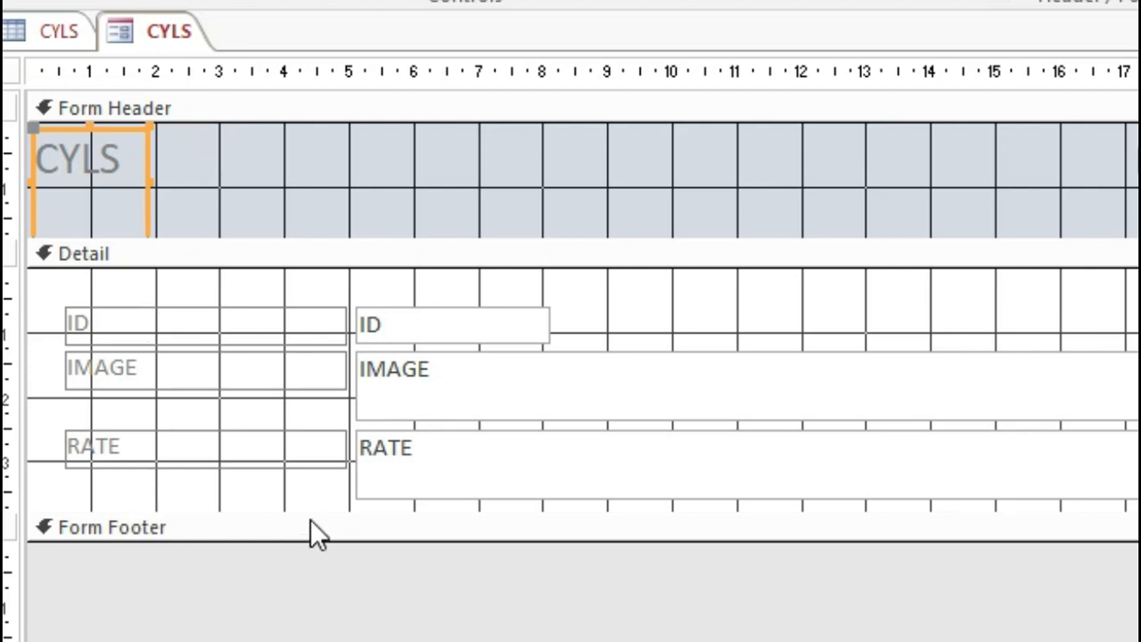
pyautogui.moveTo(322, 515); pyautogui.dragTo(300, 590)
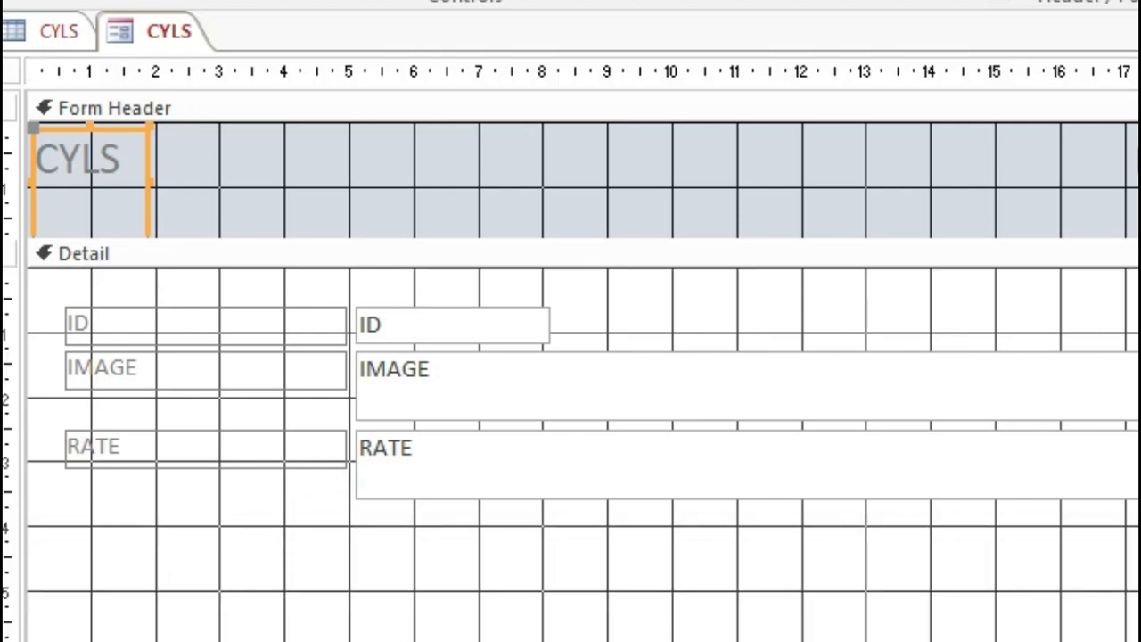
pyautogui.moveTo(150, 184); pyautogui.dragTo(770, 190)
# Step: Change the header title text to Count Your Lucky Star - Lesson Learned
pyautogui.click(158, 173)
pyautogui.press('BackSpace')
pyautogui.press('BackSpace')
pyautogui.press('BackSpace')
pyautogui.write('ount Your Lucky Sgta')
pyautogui.press('BackSpace')
pyautogui.press('BackSpace')
pyautogui.press('BackSpace')
pyautogui.write('tar - Lesson Learned')
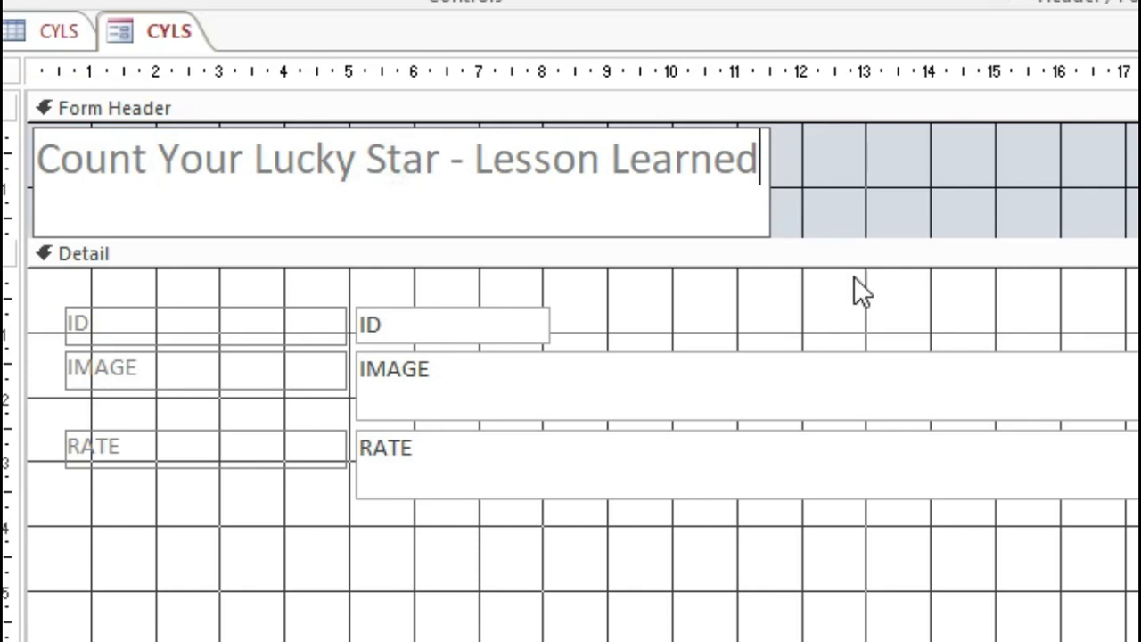
pyautogui.click(834, 216)
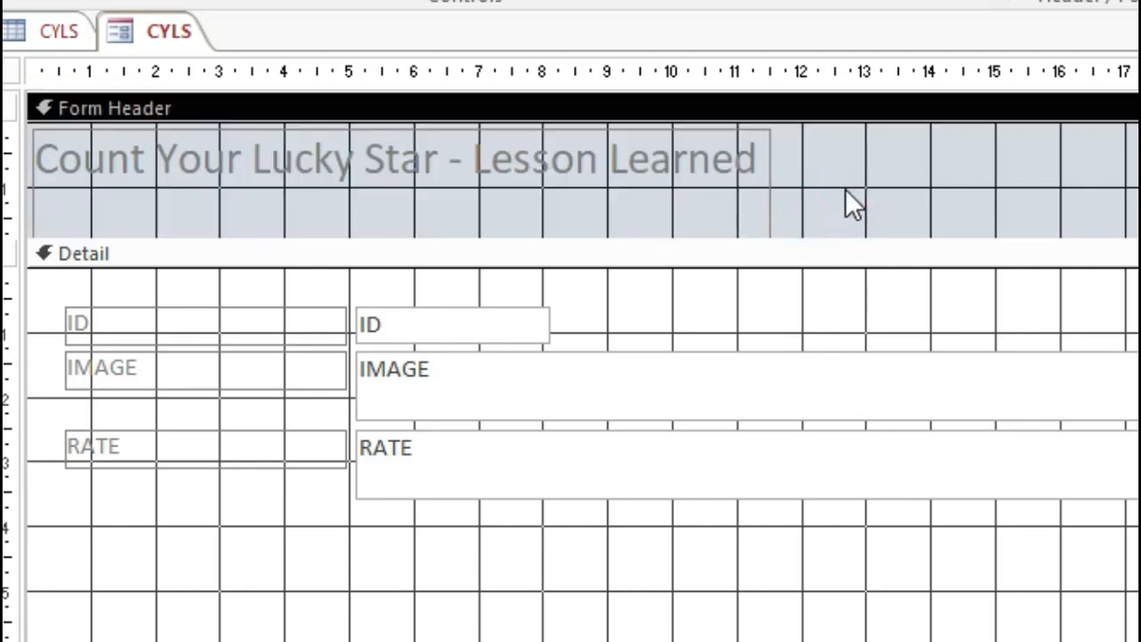
# Step: Narrow the IMAGE and RATE text boxes together to about the width of the ID text box
pyautogui.click(681, 398)
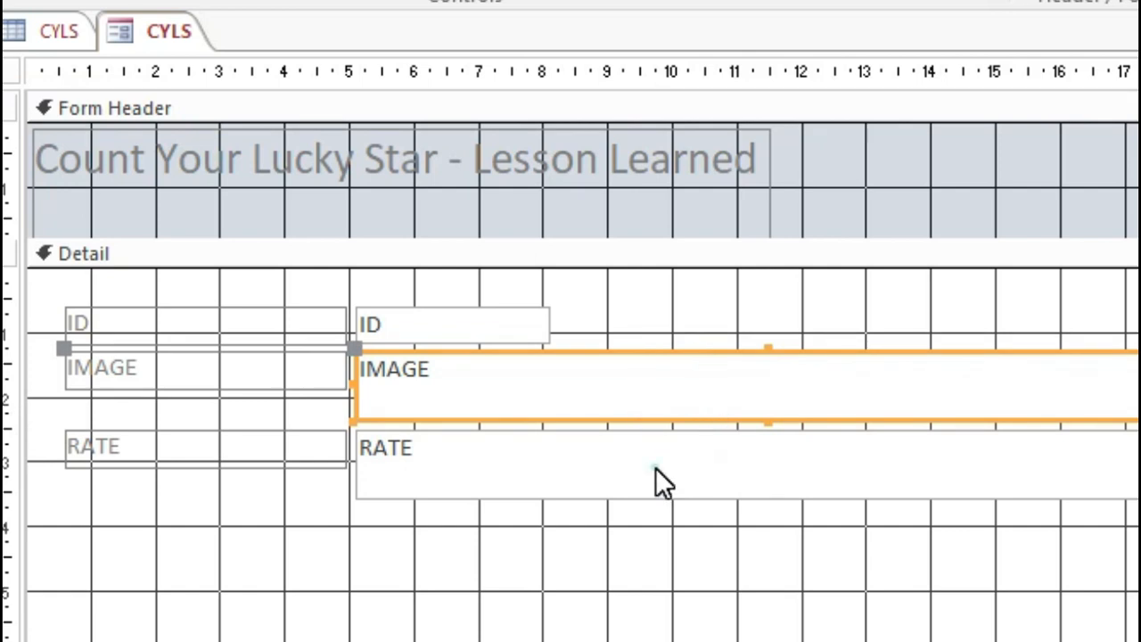
pyautogui.keyDown('shift'); pyautogui.click(655, 467); pyautogui.keyUp('shift')
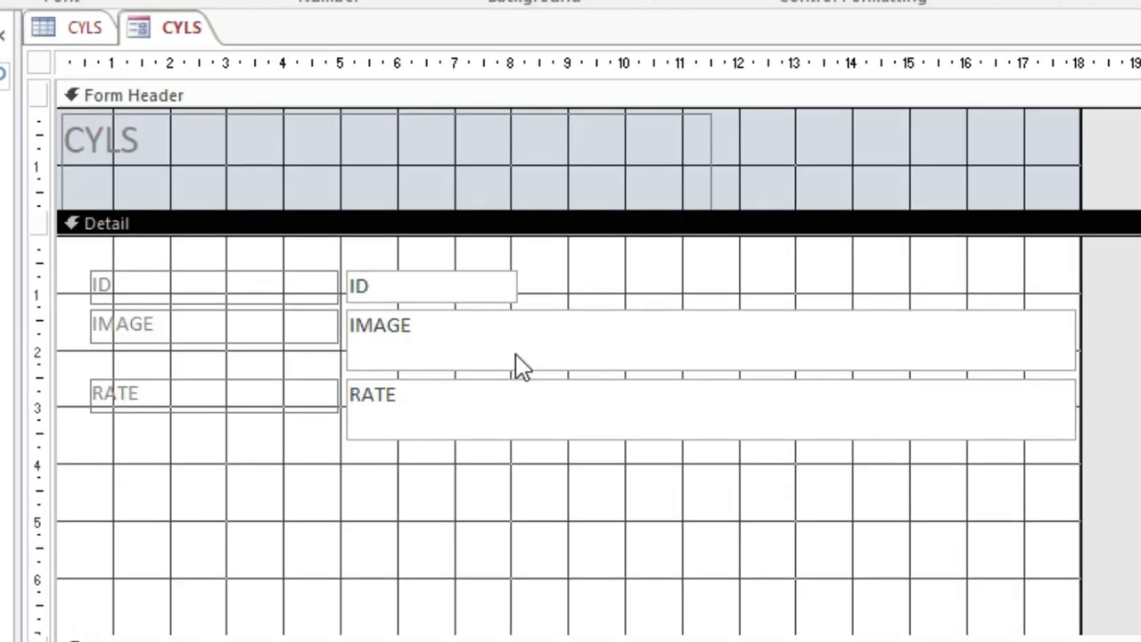
pyautogui.click(521, 365)
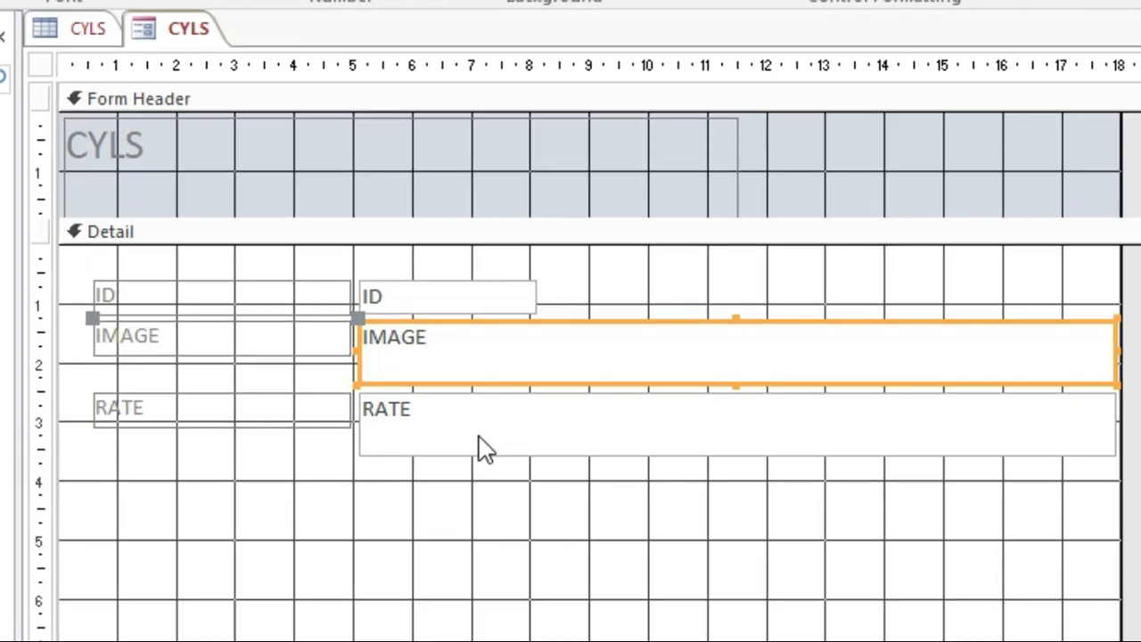
pyautogui.keyDown('shift'); pyautogui.click(481, 446); pyautogui.keyUp('shift')
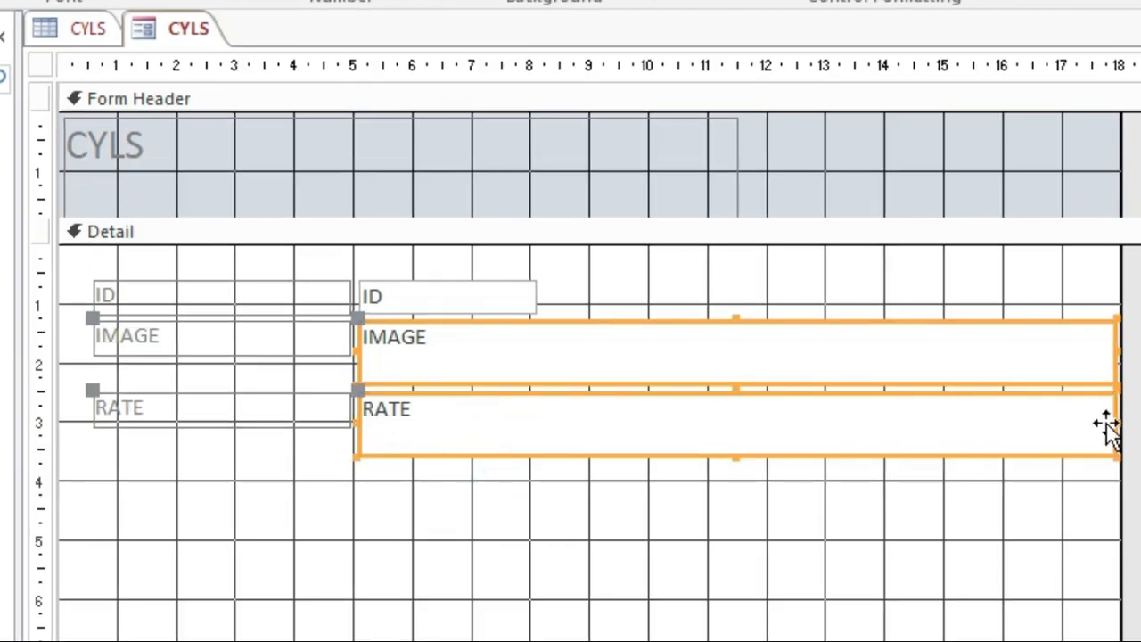
pyautogui.moveTo(1112, 422); pyautogui.dragTo(538, 410)
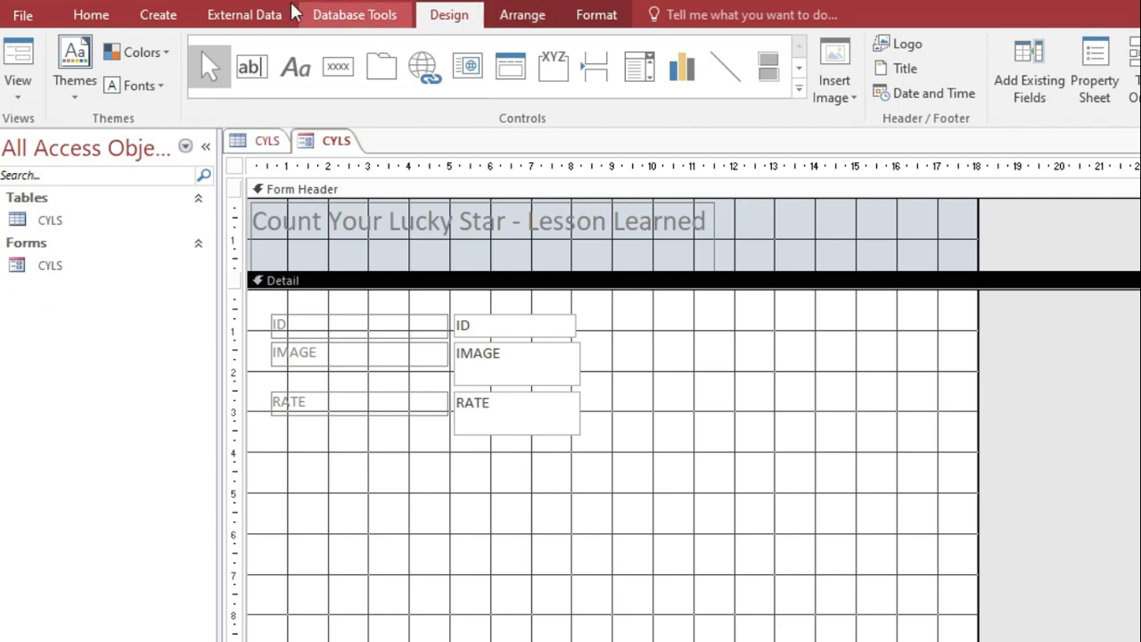
# Step: Set the form's background image to the blue star picture bg from the CYLS folder
pyautogui.click(596, 15)
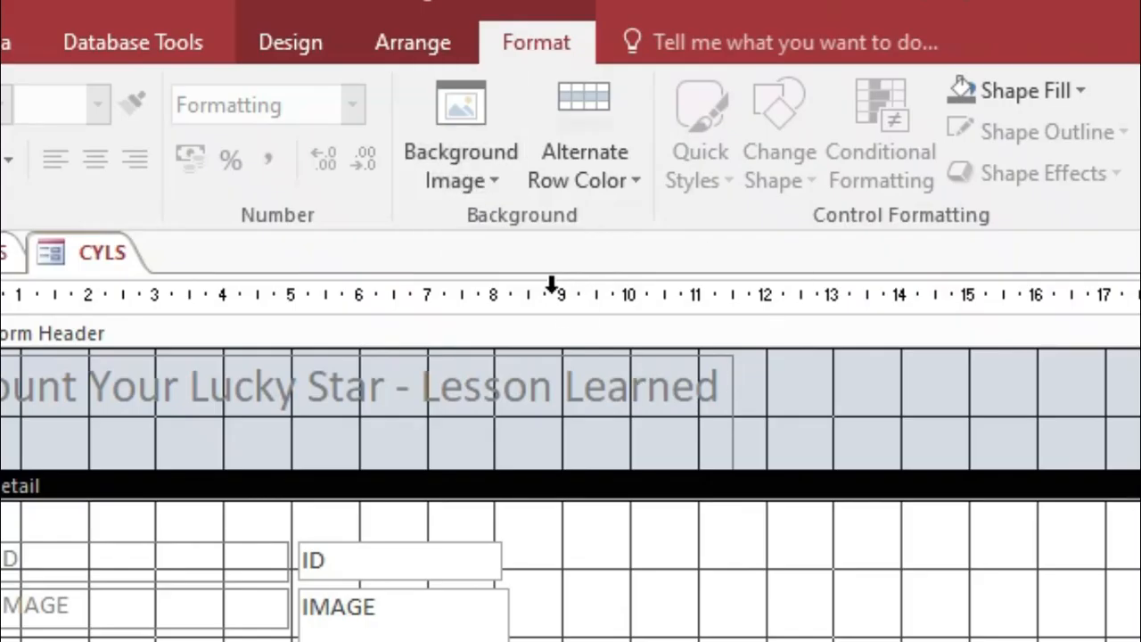
pyautogui.click(490, 167)
pyautogui.click(496, 222)
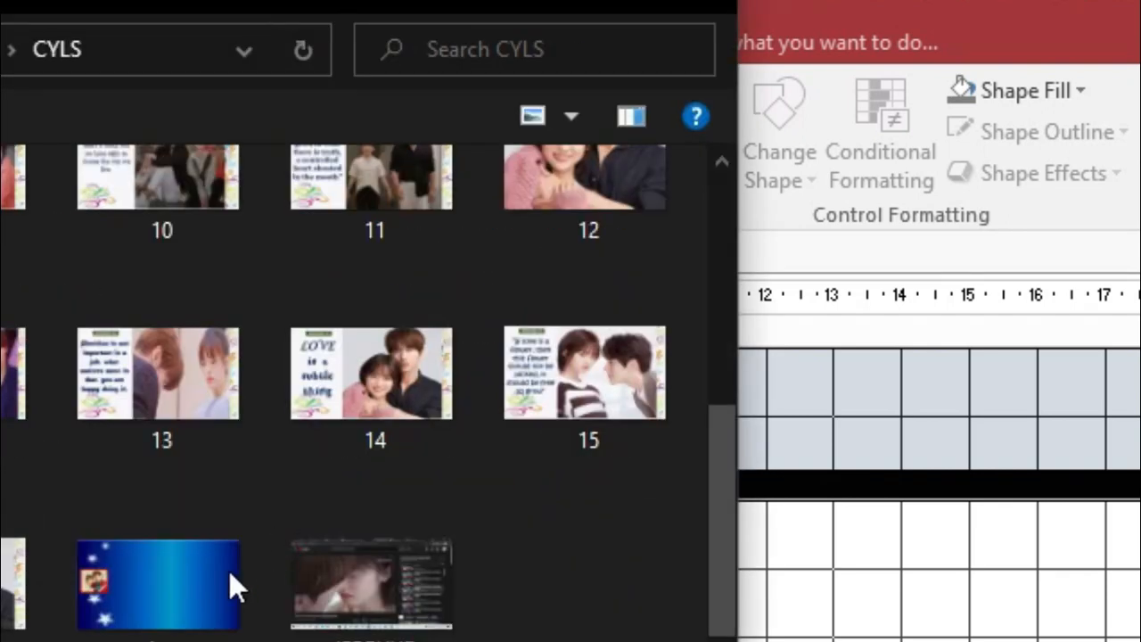
pyautogui.doubleClick(127, 583)
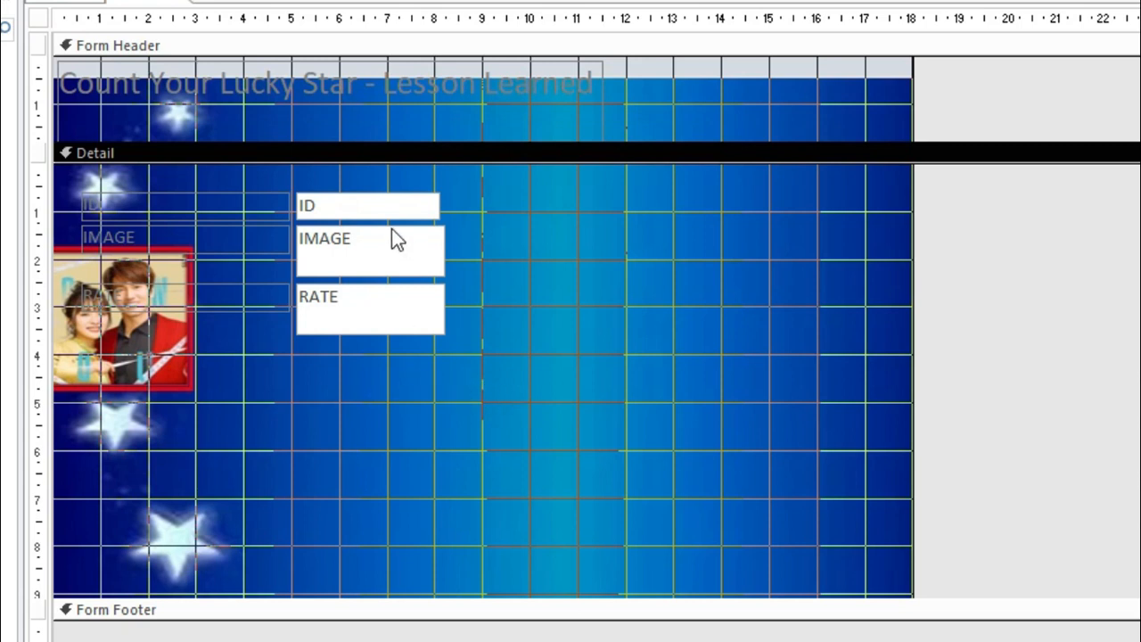
# Step: Preview the form with its background image in Form View
pyautogui.click(260, 210)
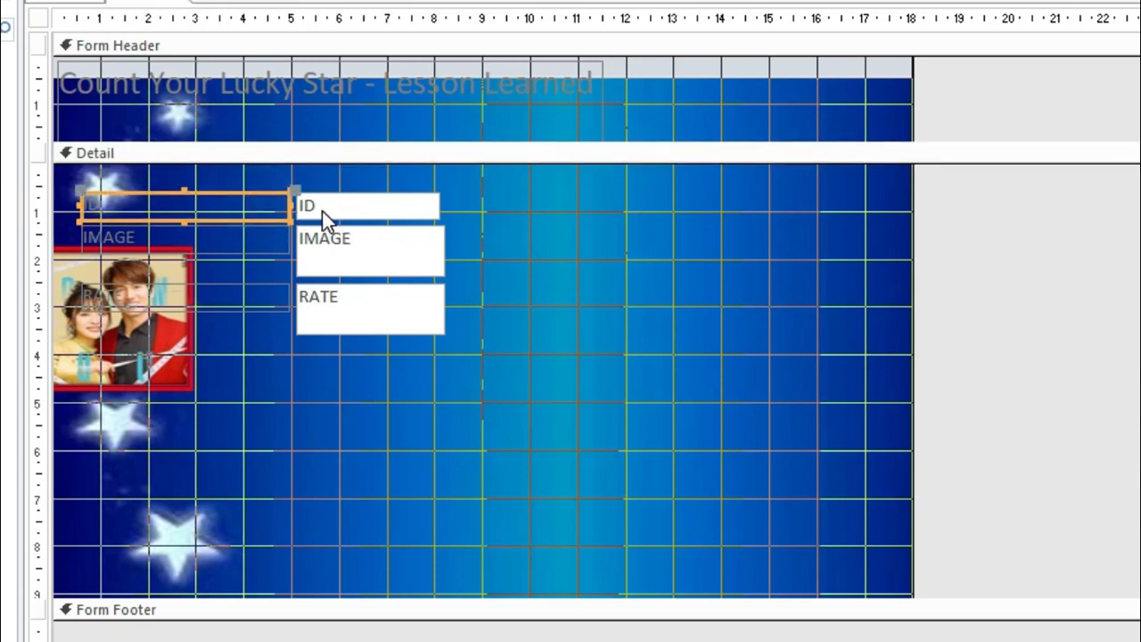
pyautogui.rightClick(171, 1)
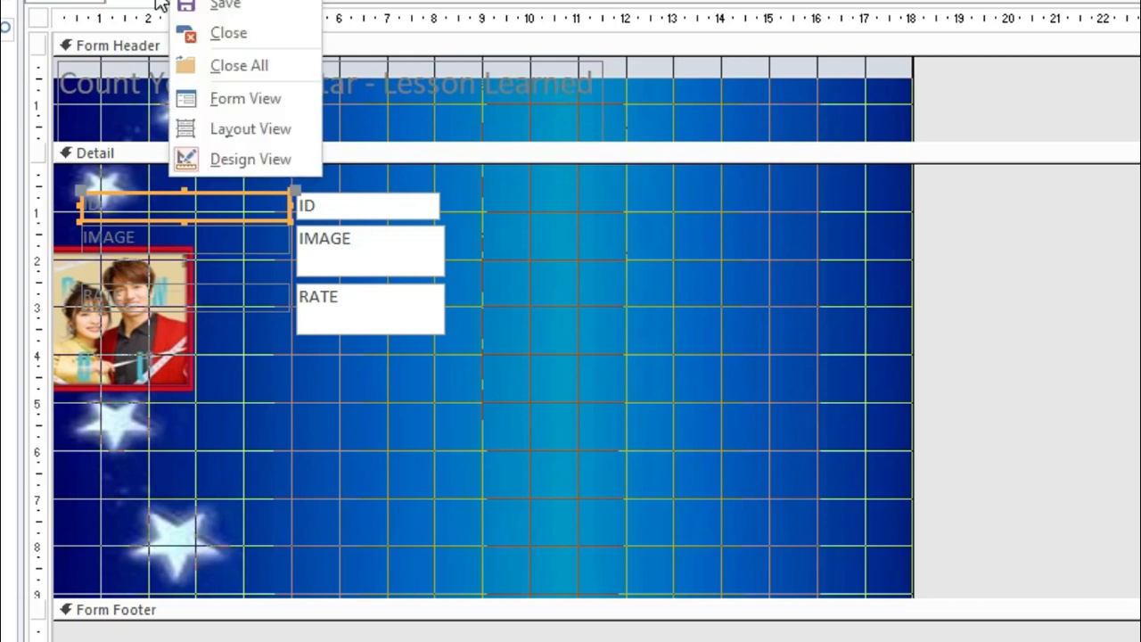
pyautogui.click(265, 107)
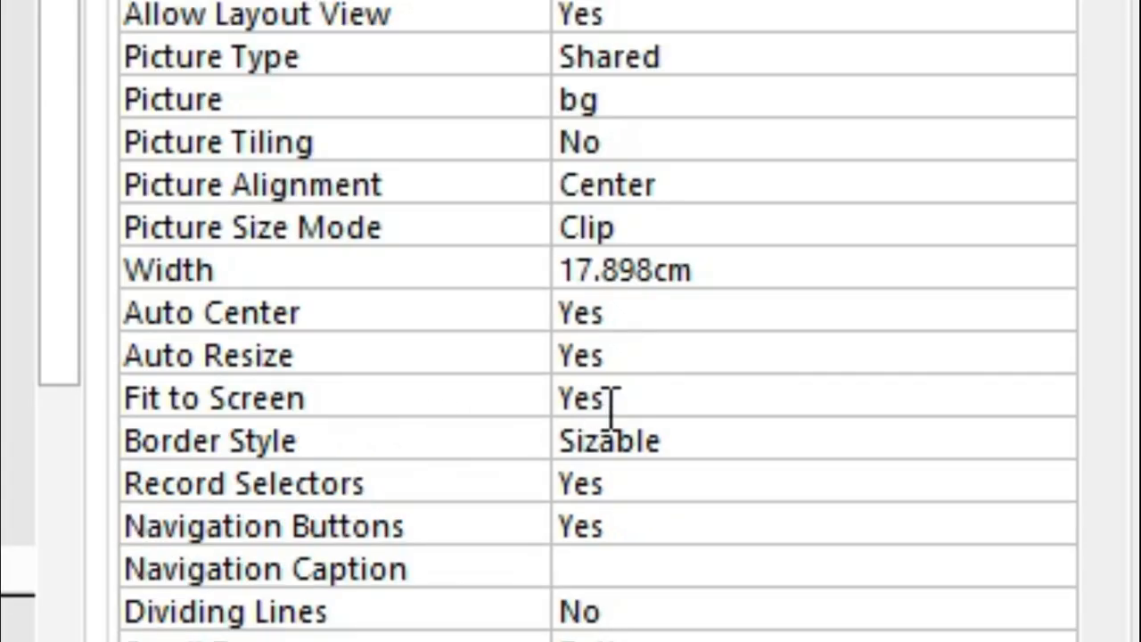
# Step: Choose Yes for the form's Fit to Screen property and set its Picture Size Mode to Stretch
pyautogui.click(664, 401)
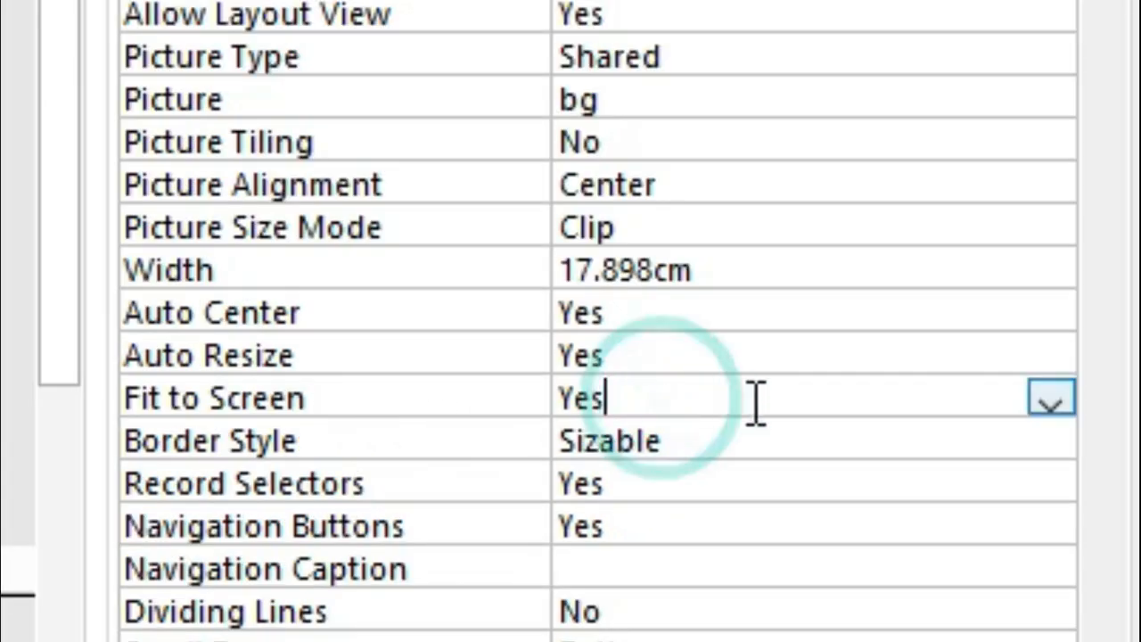
pyautogui.click(1052, 403)
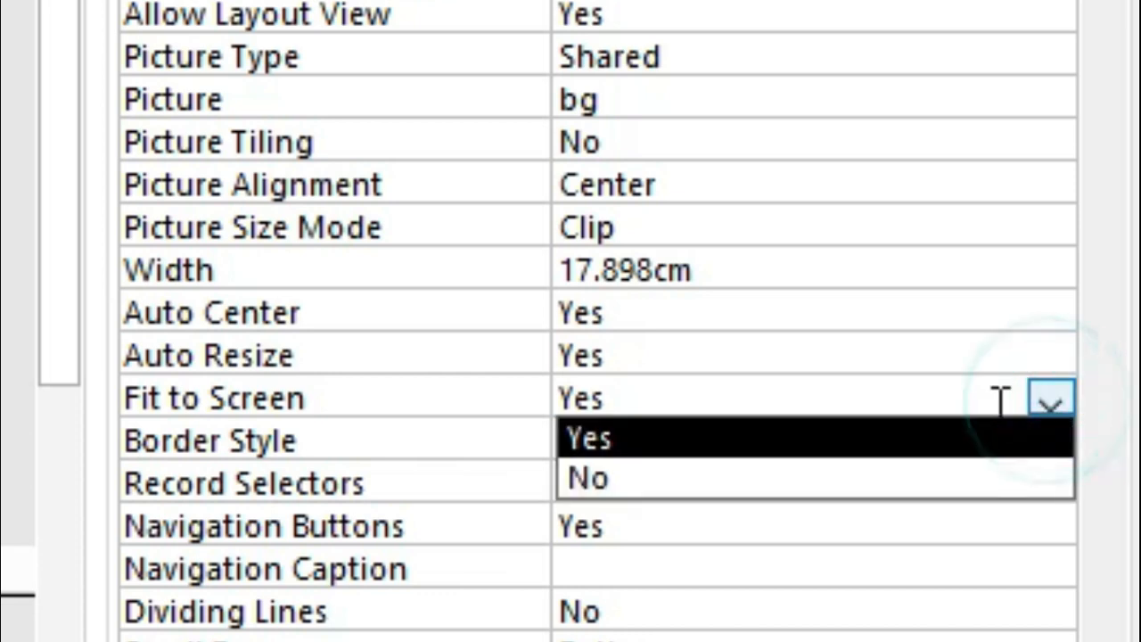
pyautogui.click(873, 437)
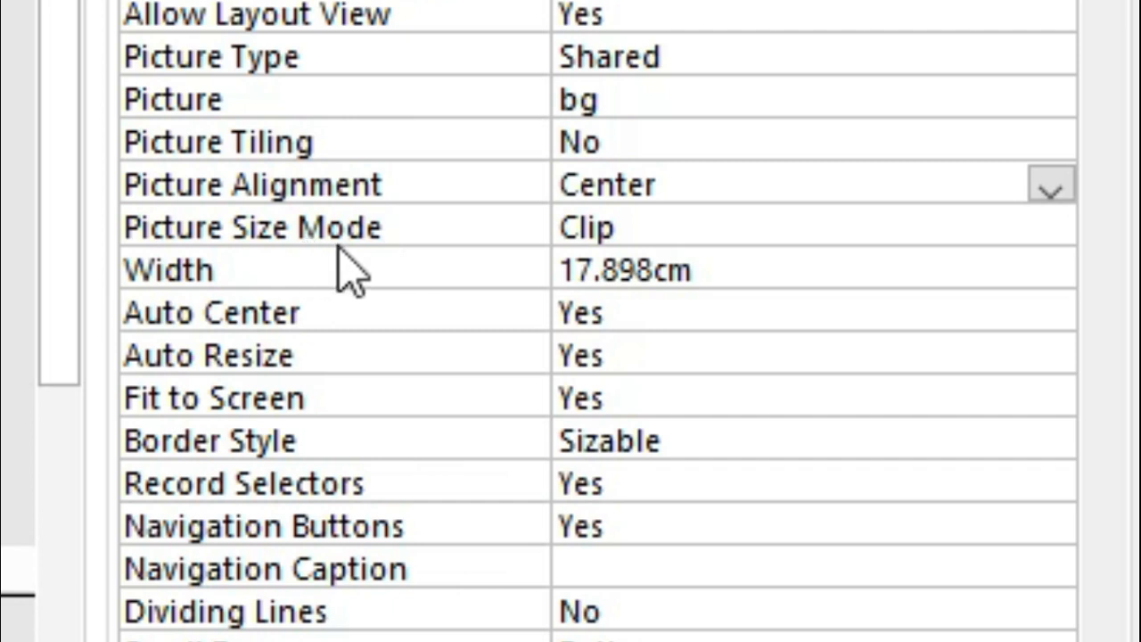
pyautogui.click(784, 226)
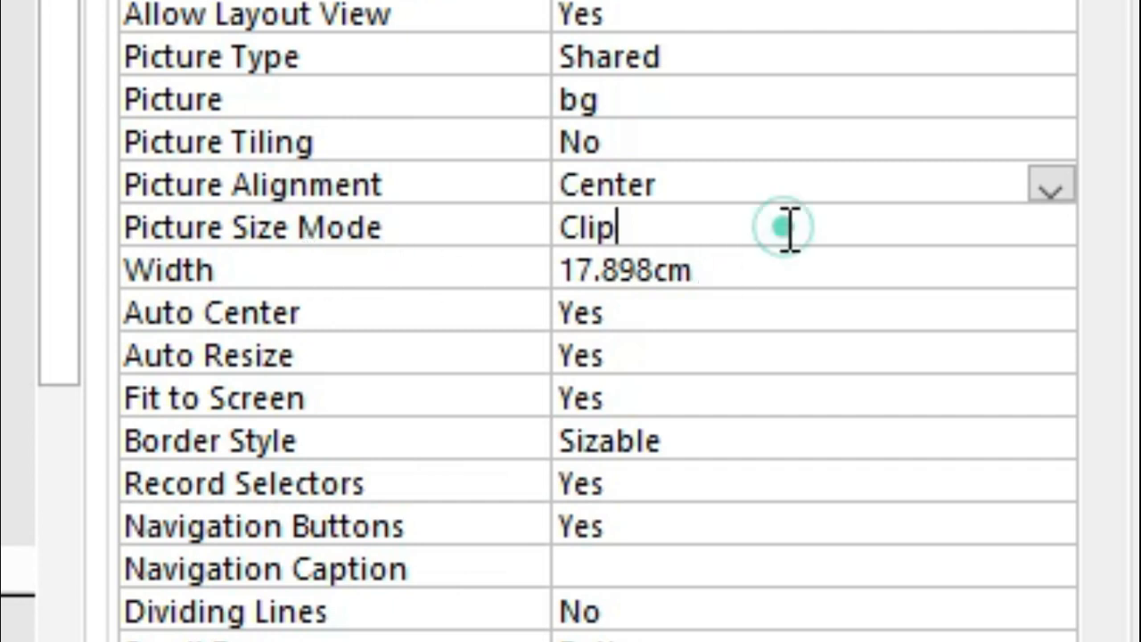
pyautogui.click(1052, 232)
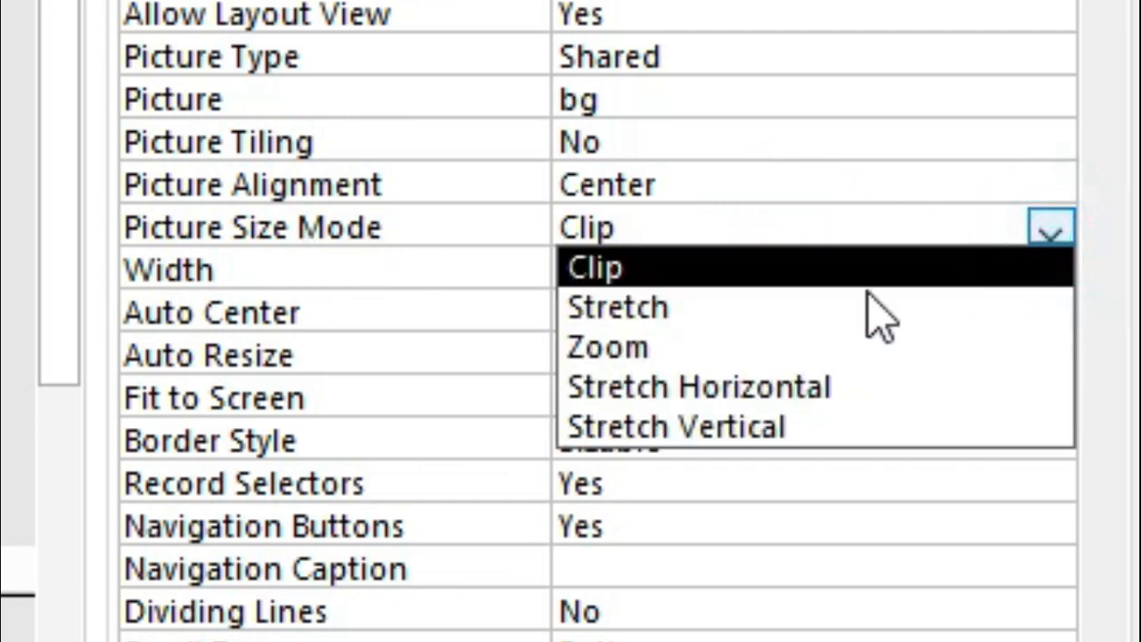
pyautogui.click(840, 314)
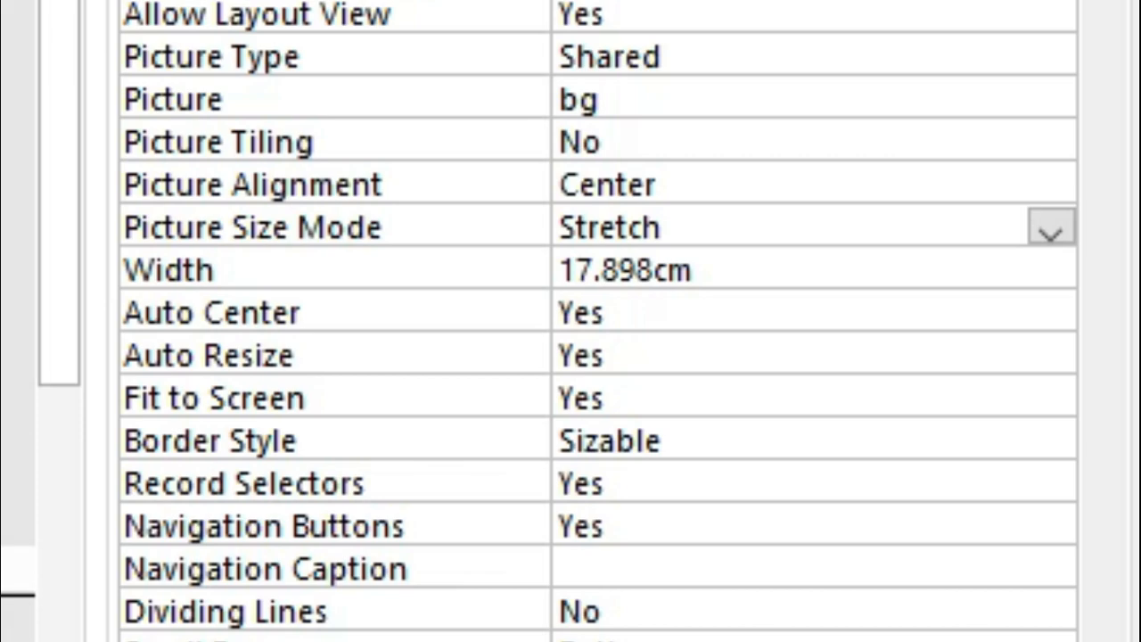
# Step: Preview the stretched background in Form View and return to Design View
pyautogui.rightClick(116, 16)
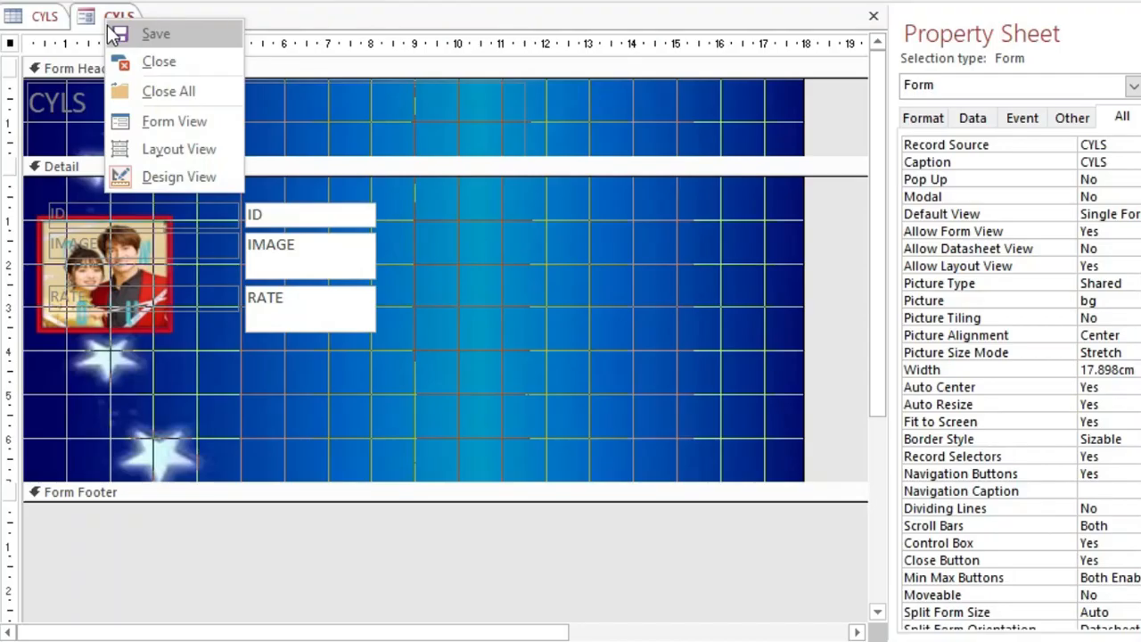
pyautogui.click(178, 120)
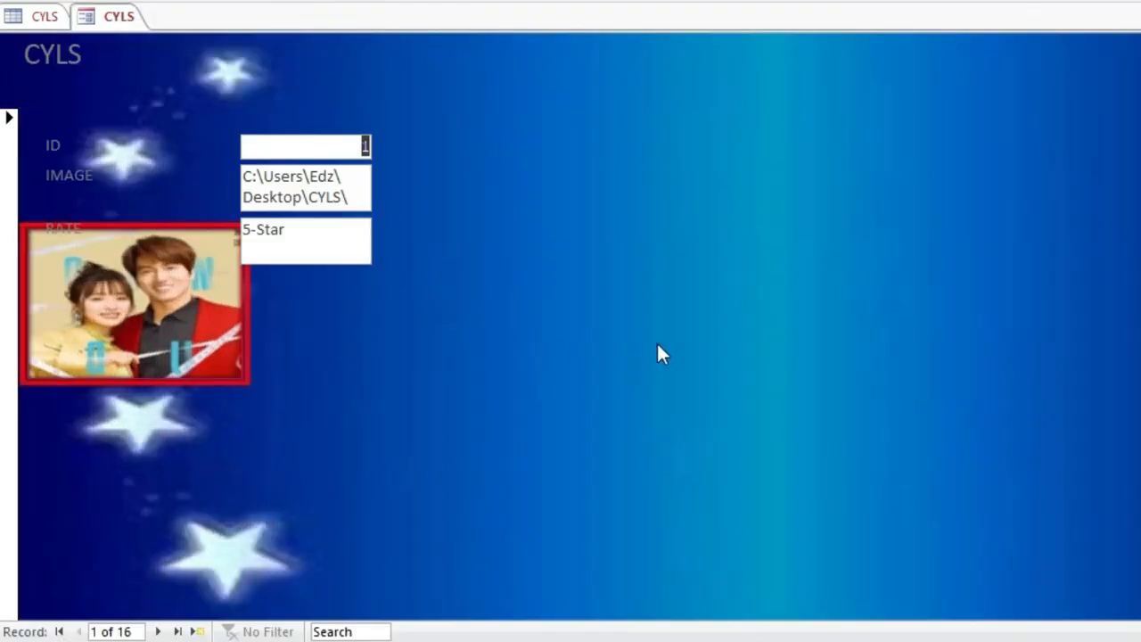
pyautogui.rightClick(114, 20)
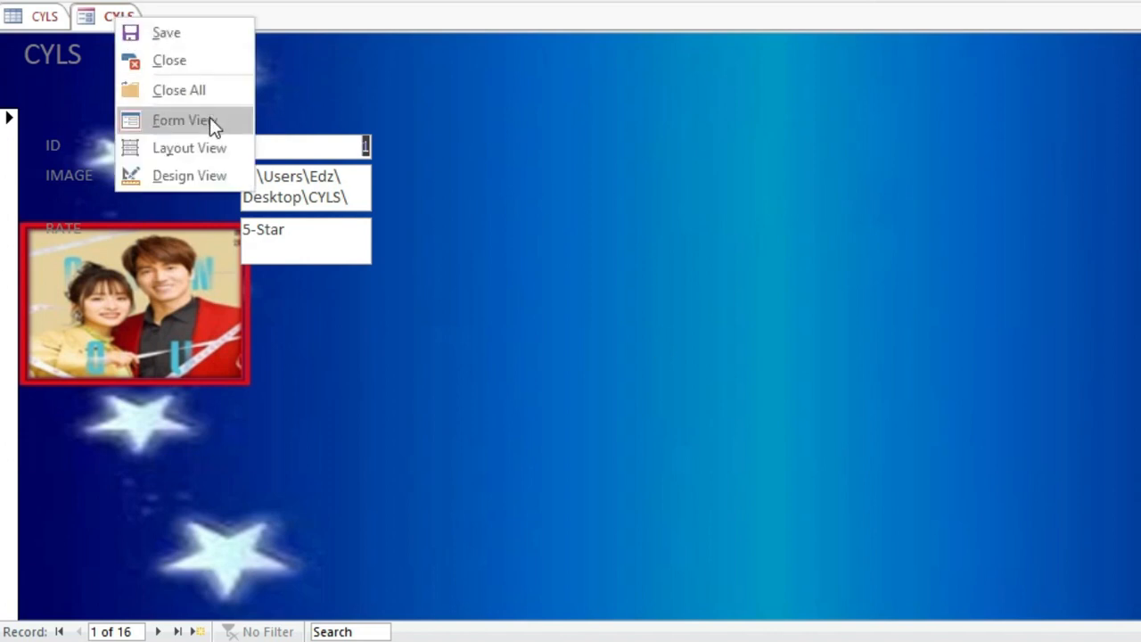
pyautogui.click(187, 176)
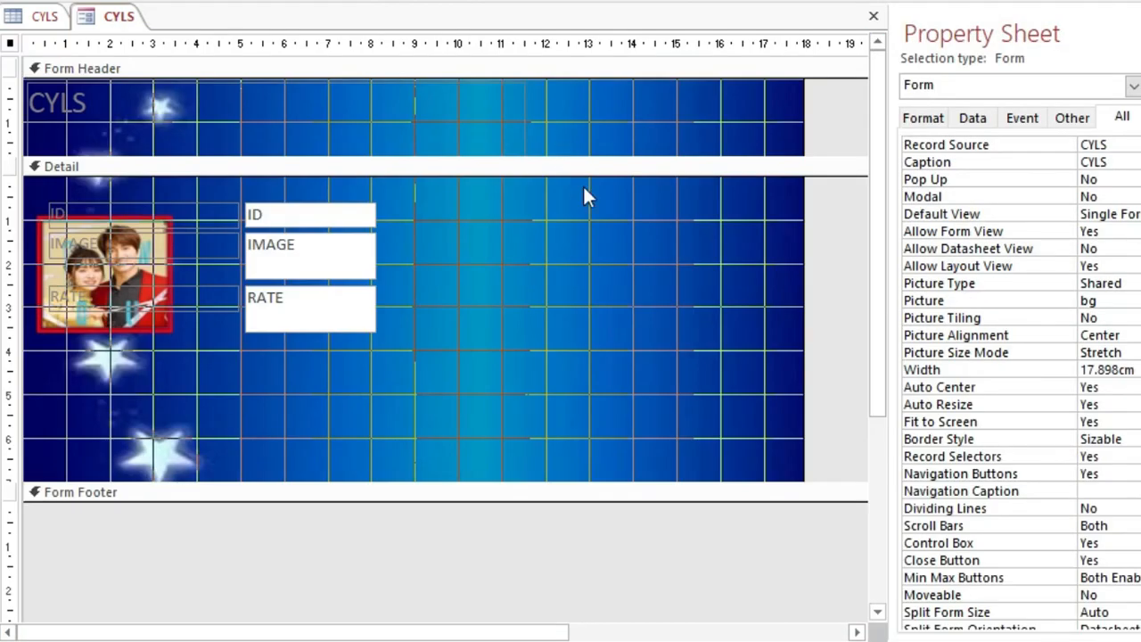
# Step: Close the property sheet and draw an empty Image control about 8.4 by 6.4 cm beside the fields in the Detail section, choosing no picture file
pyautogui.click(1140, 34)
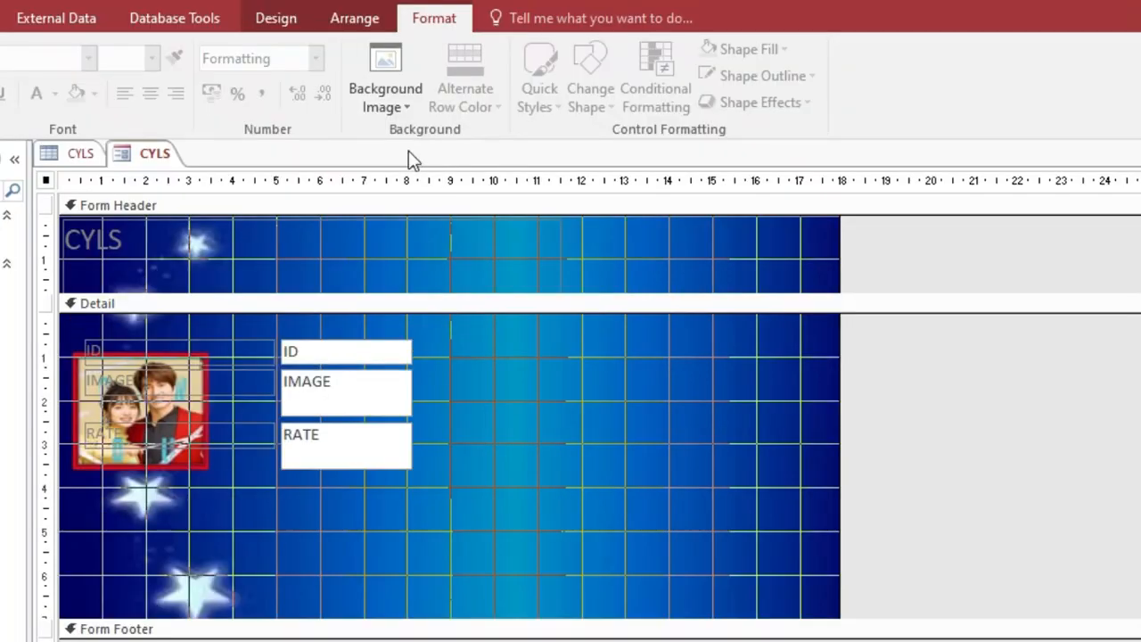
pyautogui.click(265, 24)
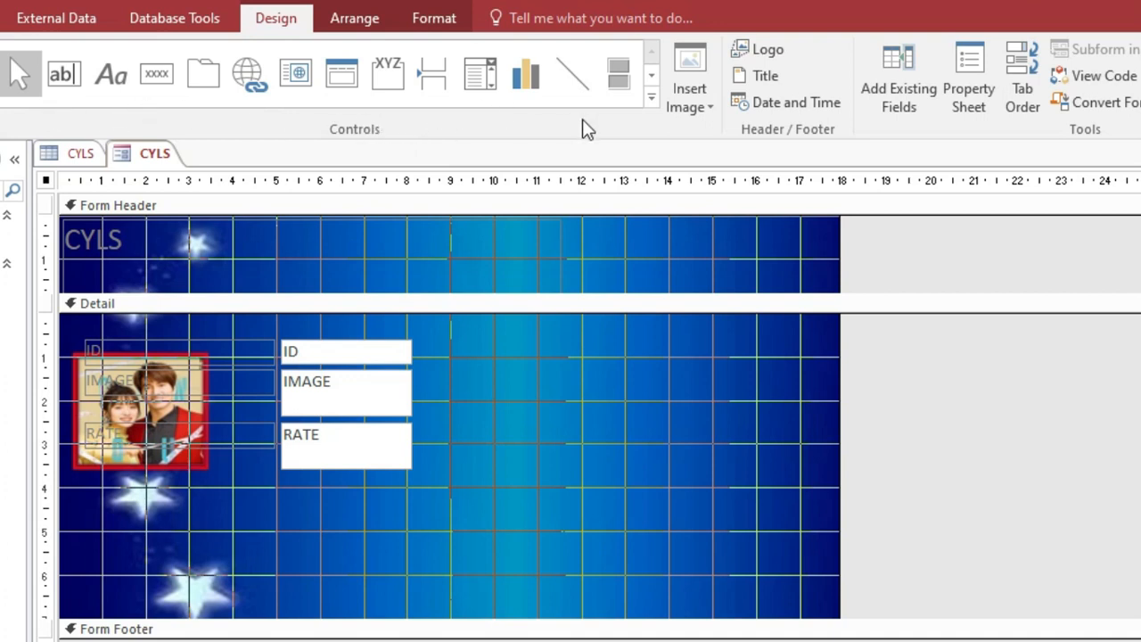
pyautogui.click(654, 105)
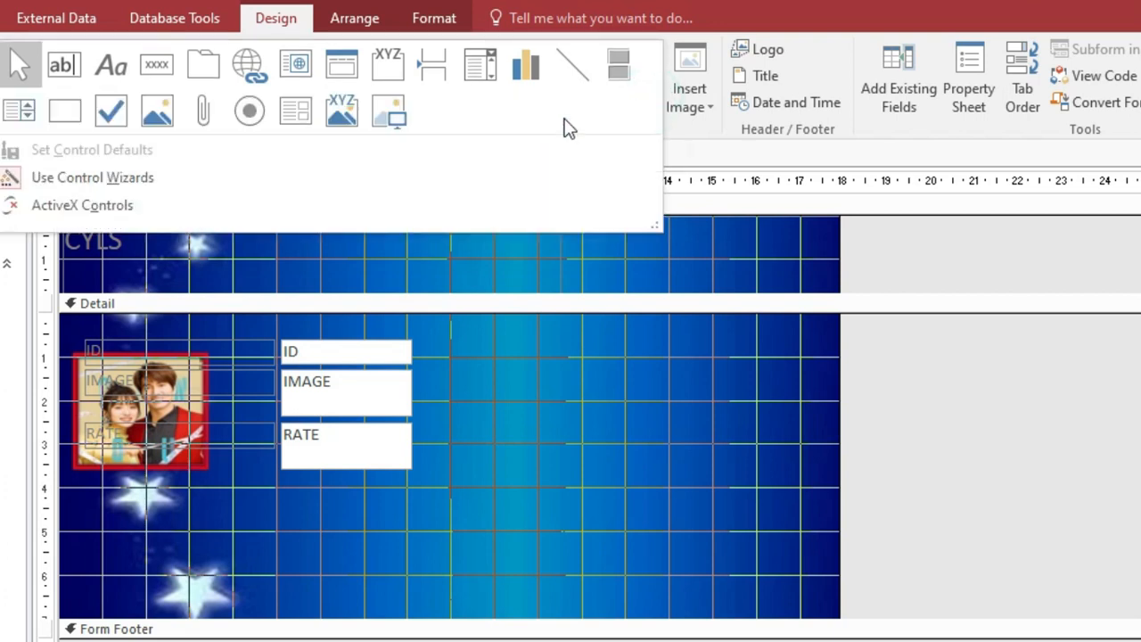
pyautogui.click(388, 115)
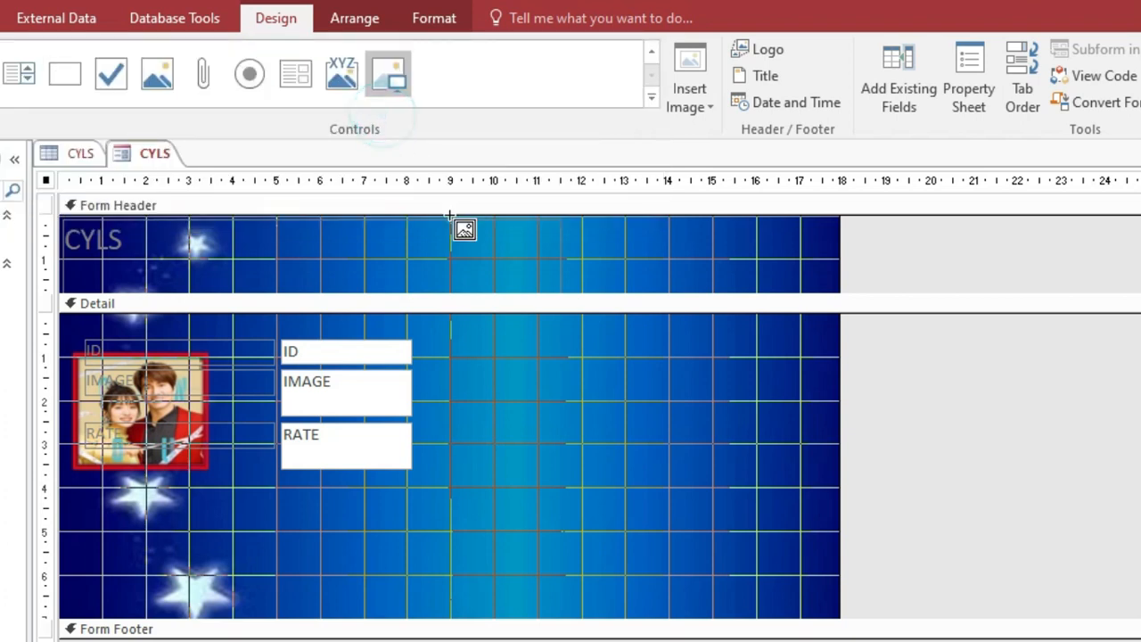
pyautogui.moveTo(432, 323); pyautogui.dragTo(800, 603)
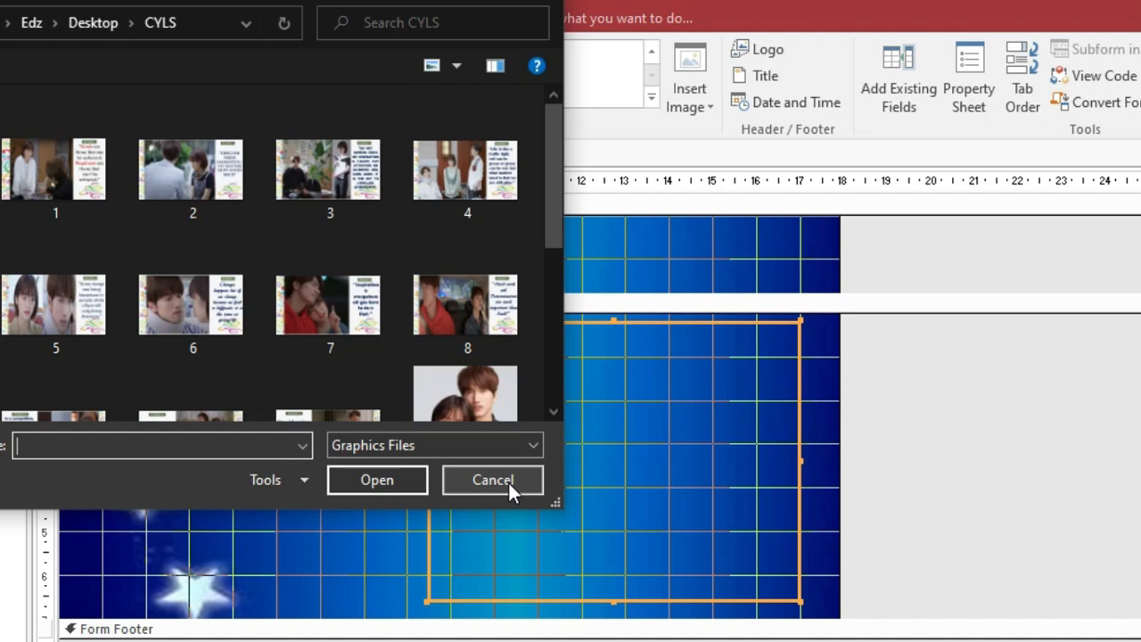
pyautogui.click(492, 479)
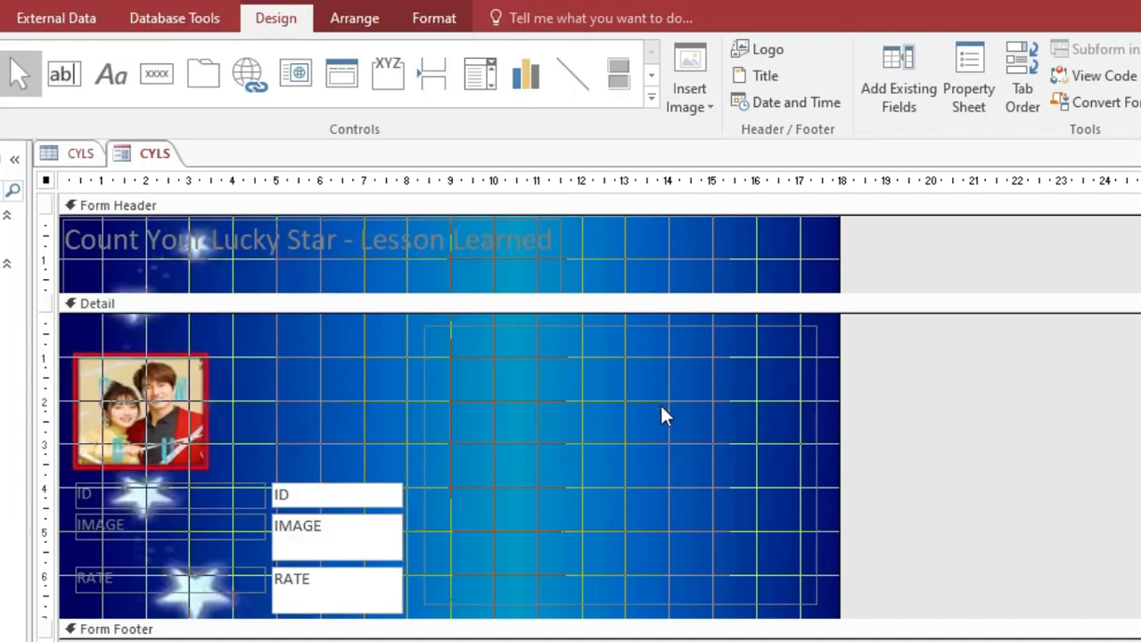
# Step: Set the Control Source of the empty image control to [IMAGE] with the Expression Builder
pyautogui.click(580, 437)
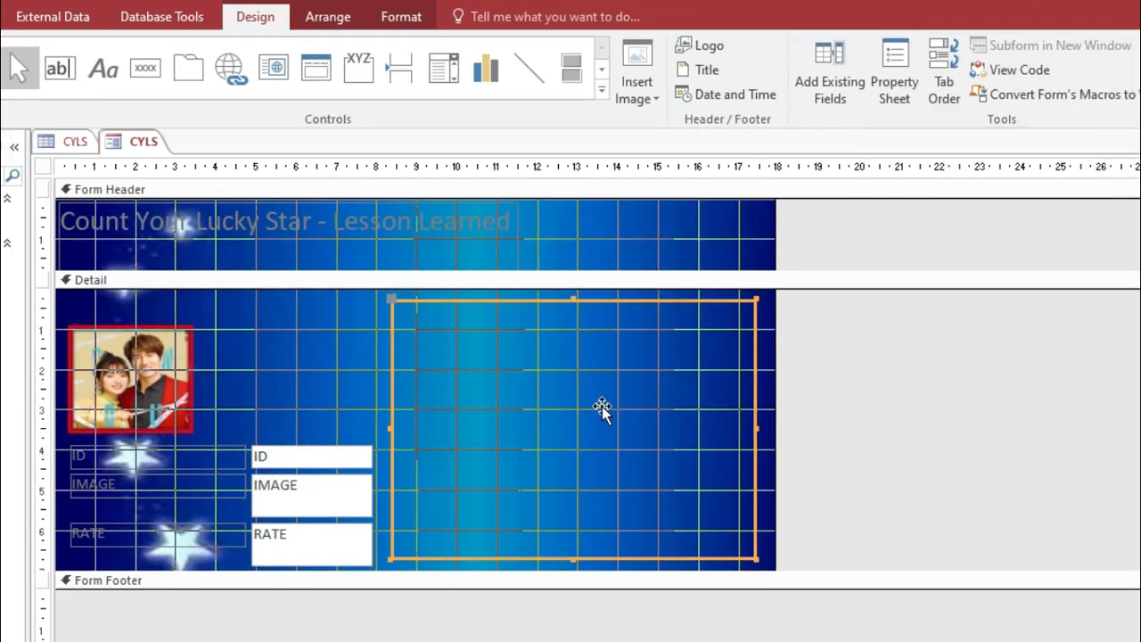
pyautogui.click(654, 437)
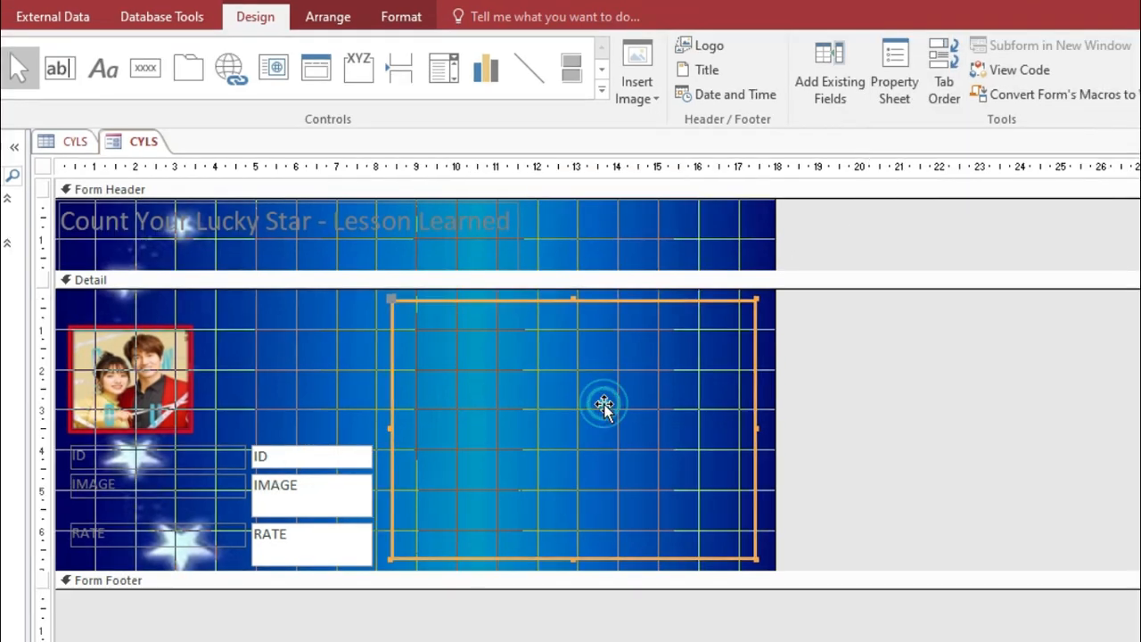
pyautogui.doubleClick(606, 407)
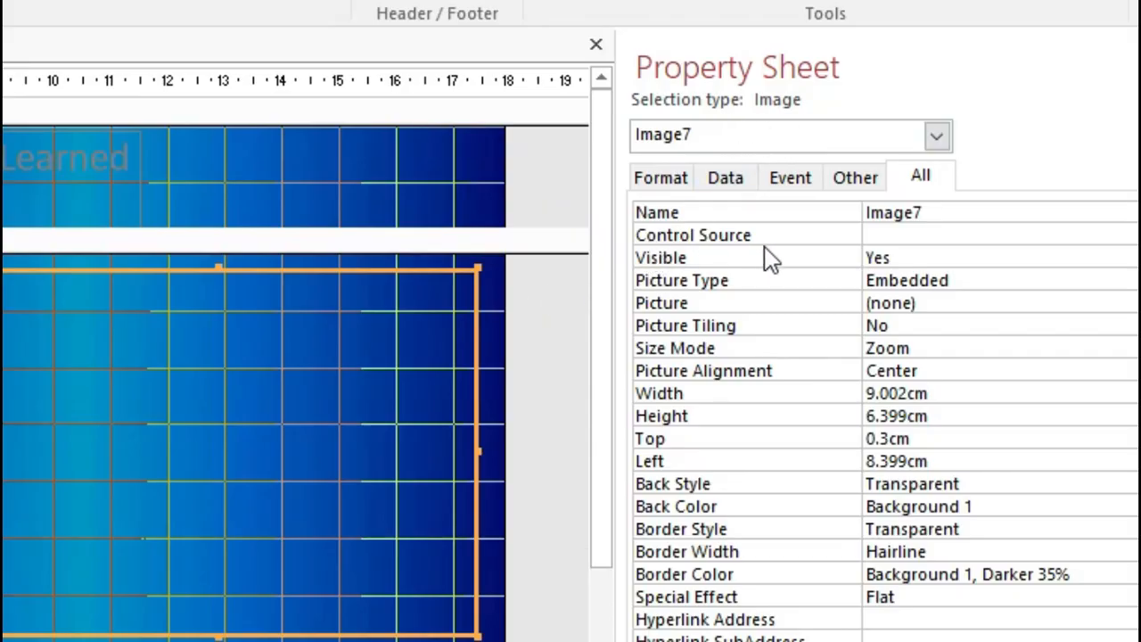
pyautogui.click(918, 234)
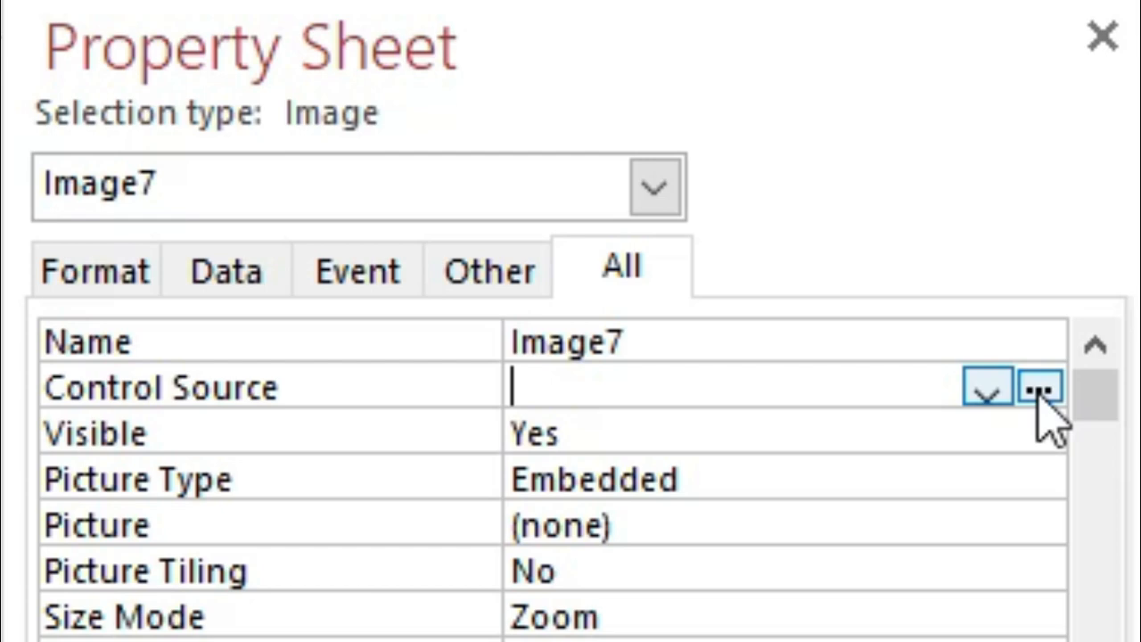
pyautogui.click(1039, 390)
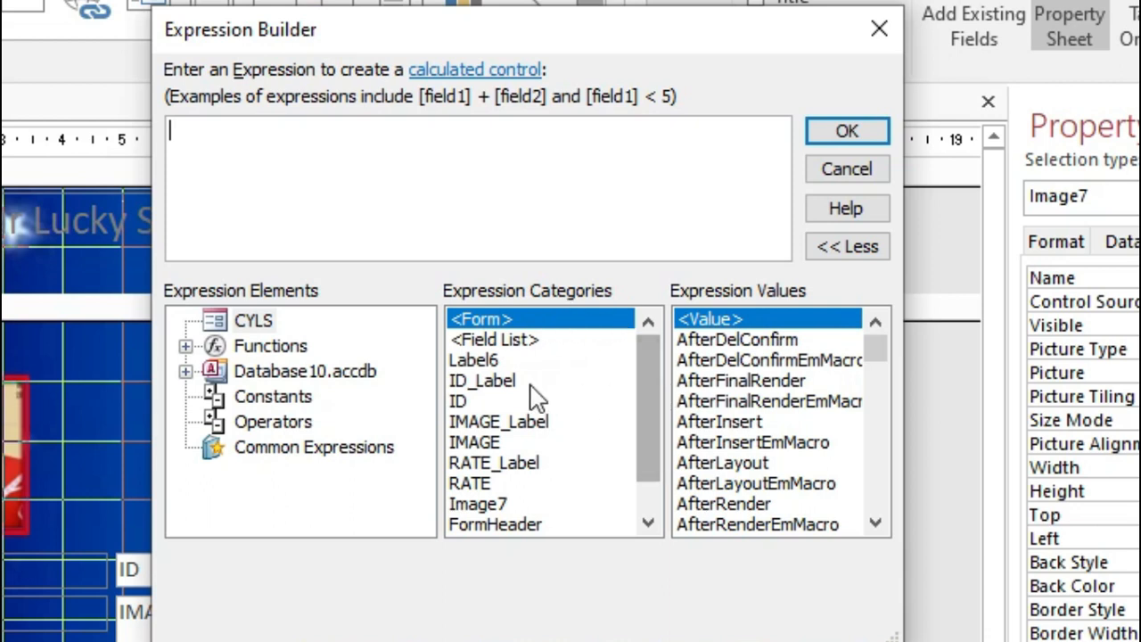
pyautogui.click(653, 381)
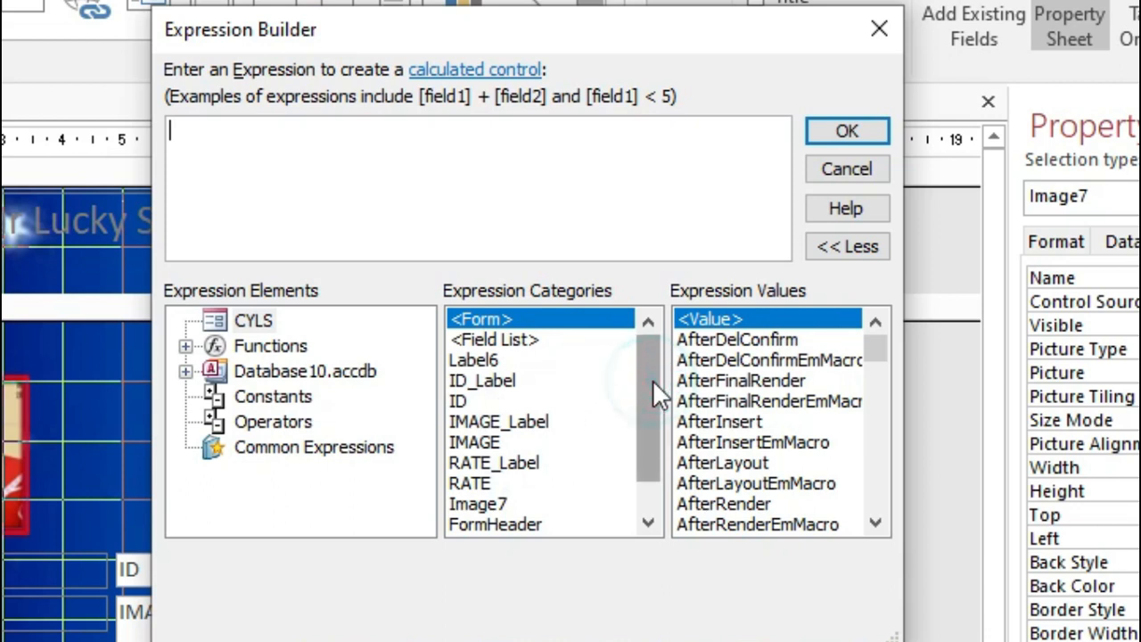
pyautogui.click(479, 440)
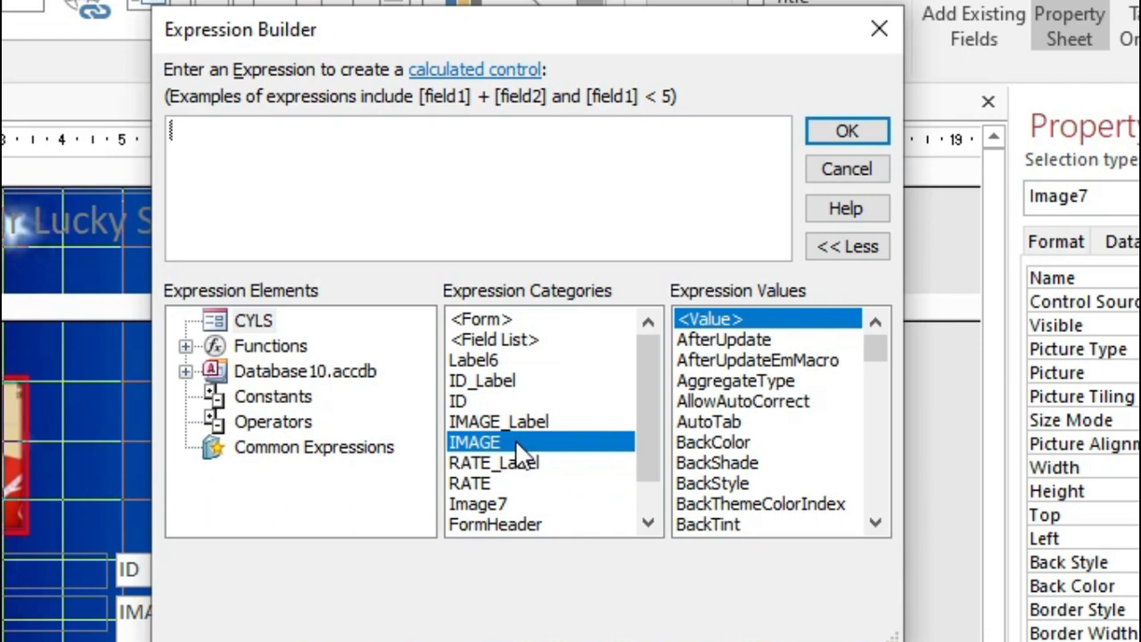
pyautogui.doubleClick(516, 439)
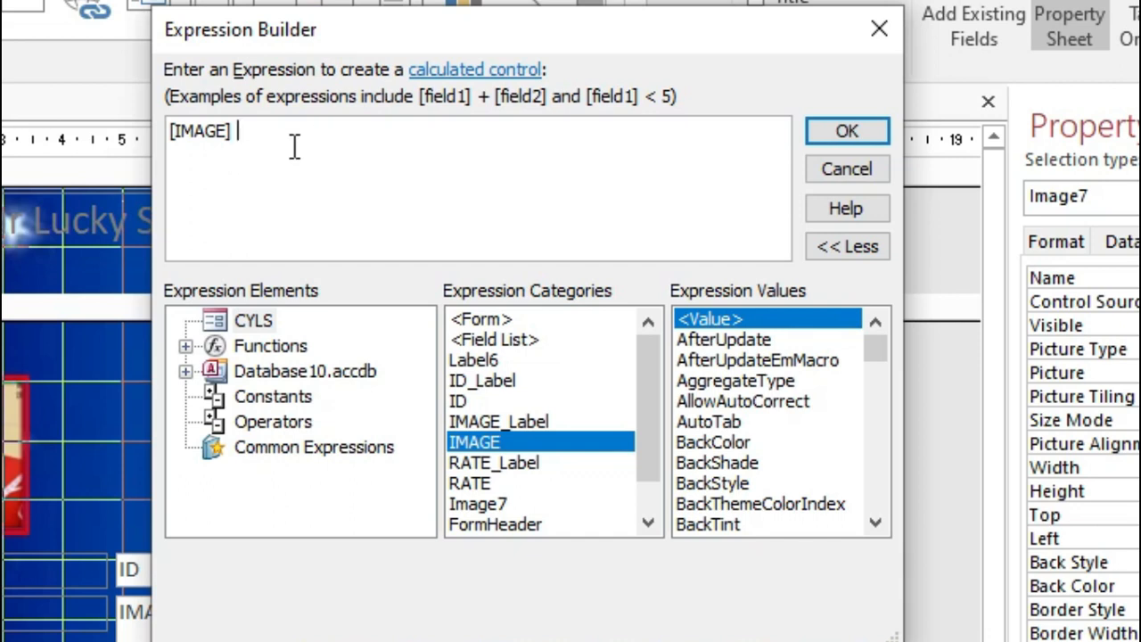
pyautogui.click(829, 138)
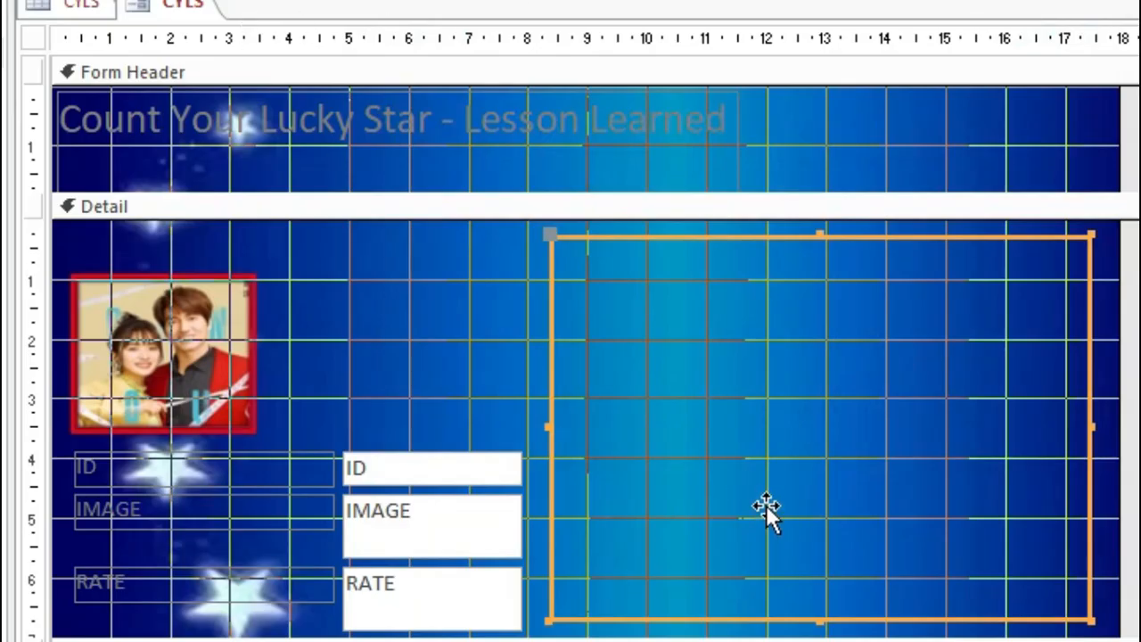
# Step: Preview the bound picture in Form View and return to Design View
pyautogui.rightClick(183, 5)
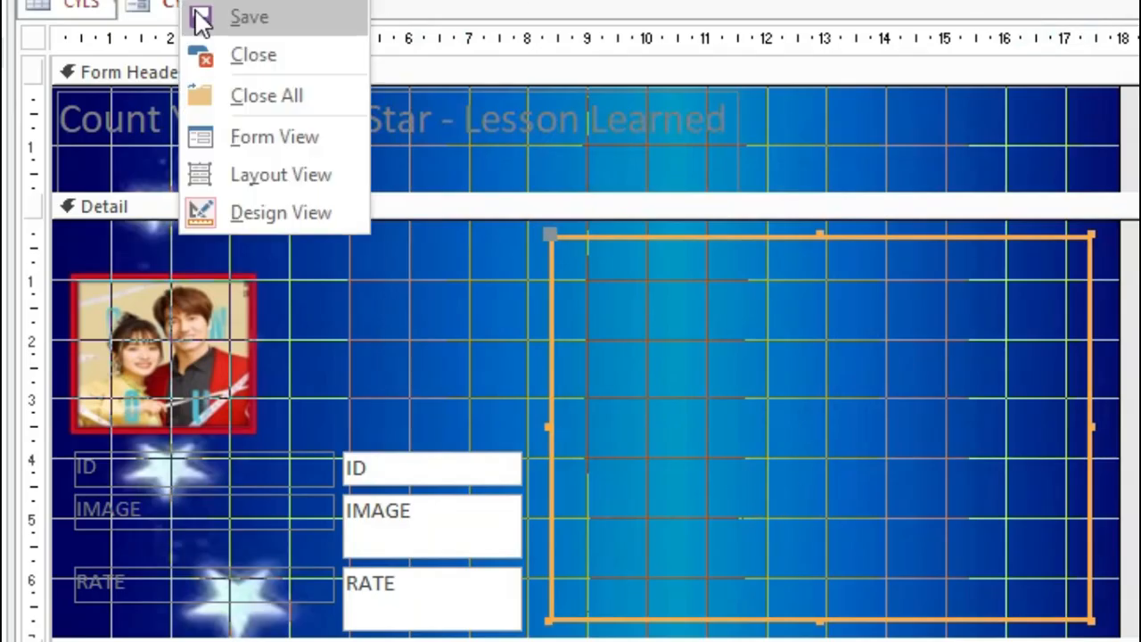
pyautogui.click(274, 137)
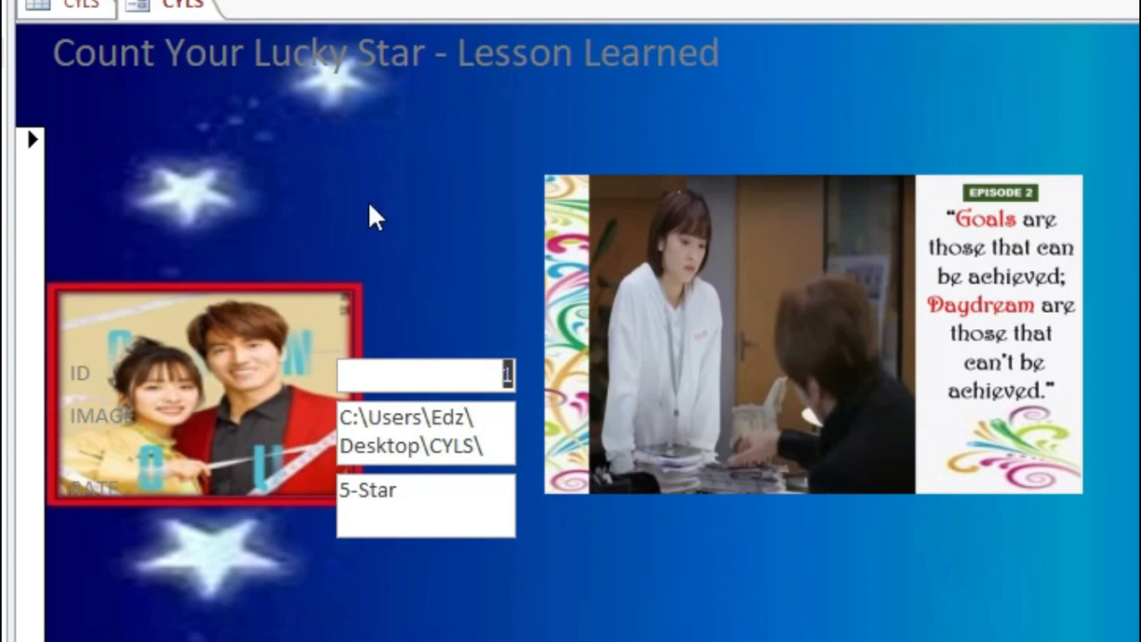
pyautogui.rightClick(198, 16)
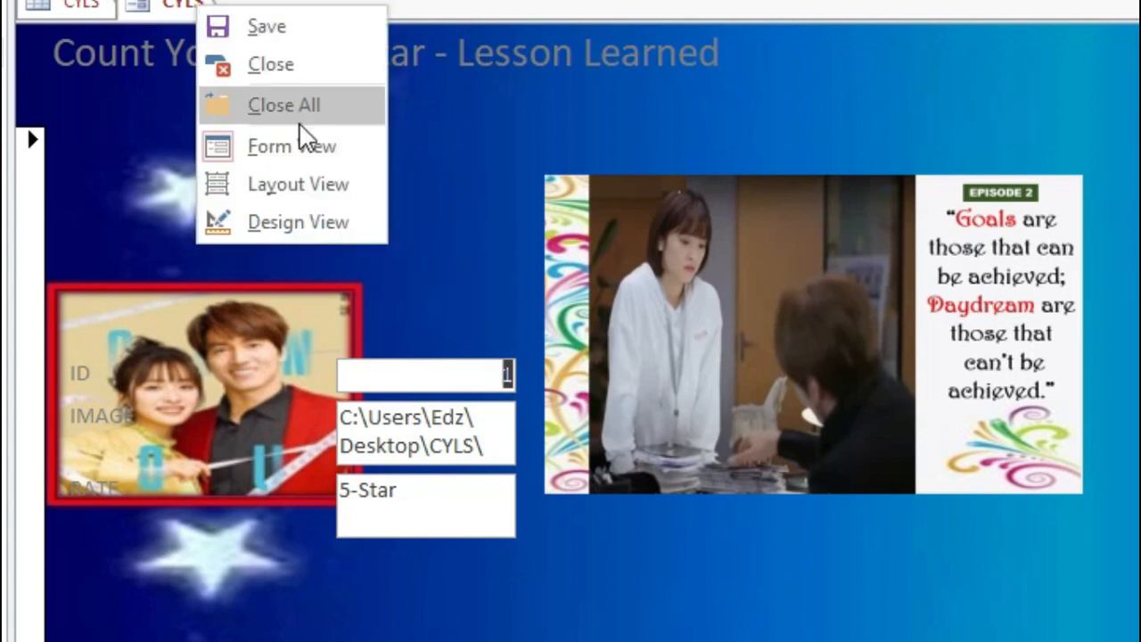
pyautogui.click(334, 222)
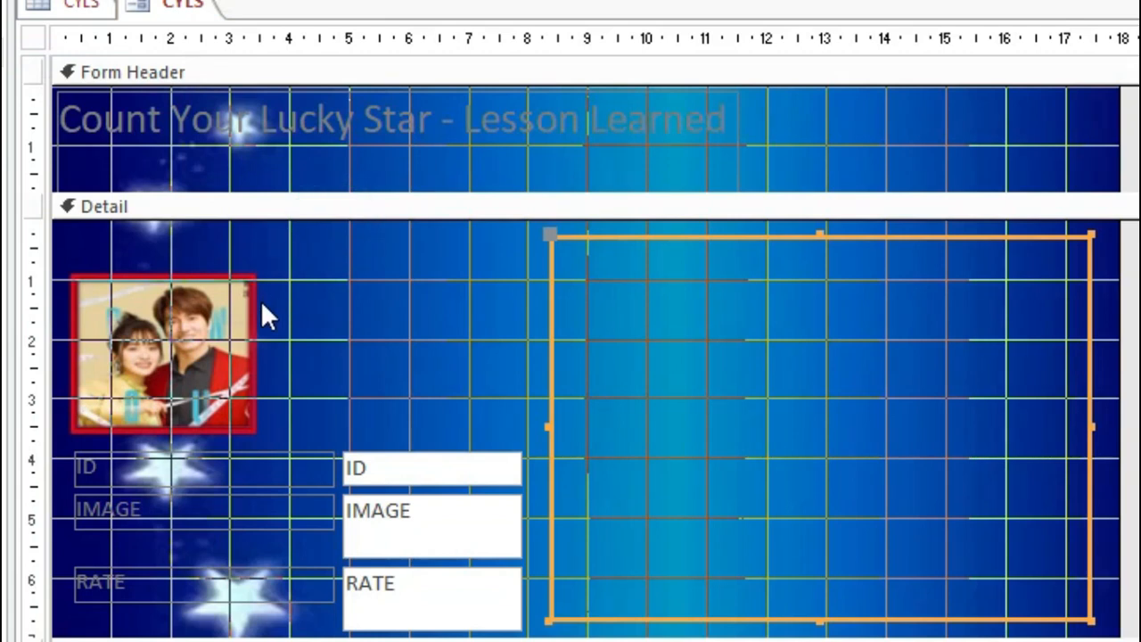
# Step: Delete the ID text box together with the three field labels, and undo the removal of the IMAGE and RATE labels
pyautogui.click(215, 461)
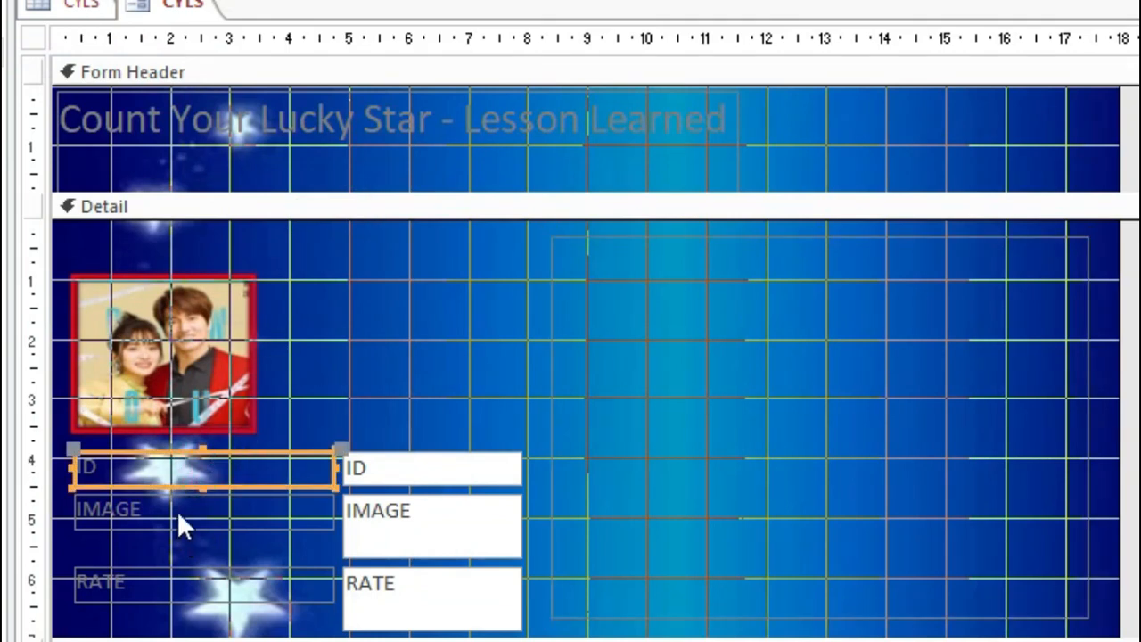
pyautogui.keyDown('shift'); pyautogui.click(174, 509); pyautogui.keyUp('shift')
pyautogui.keyDown('shift'); pyautogui.click(159, 581); pyautogui.keyUp('shift')
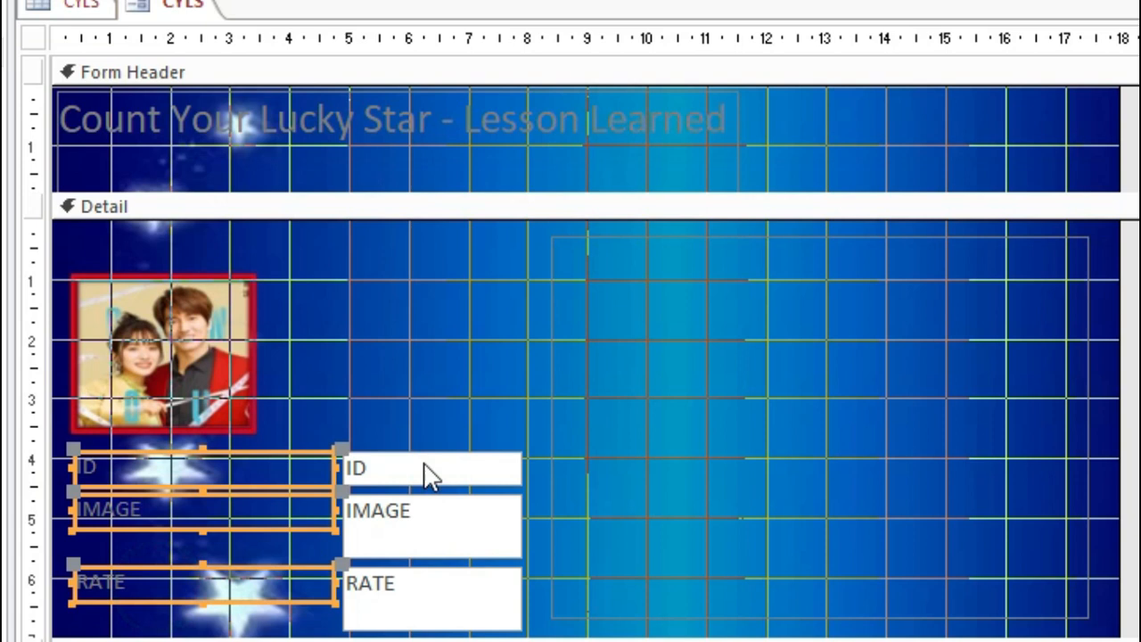
pyautogui.moveTo(268, 472); pyautogui.dragTo(268, 472)
pyautogui.keyDown('shift'); pyautogui.click(398, 467); pyautogui.keyUp('shift')
pyautogui.press('Delete')
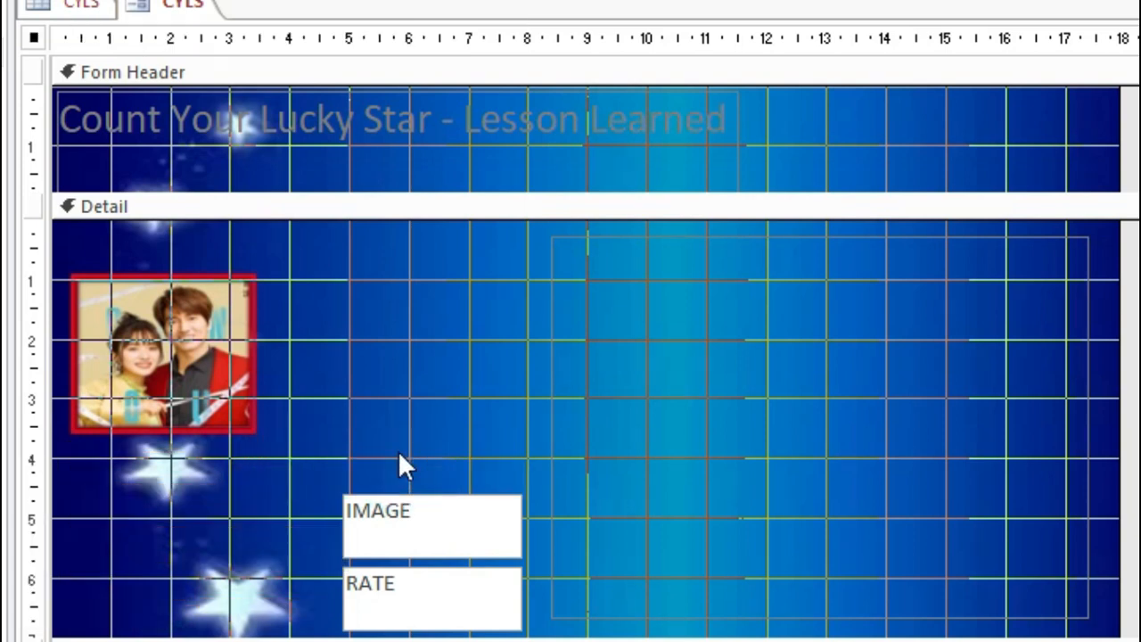
pyautogui.hotkey('ctrl', 'z')
pyautogui.hotkey('ctrl', 'z')
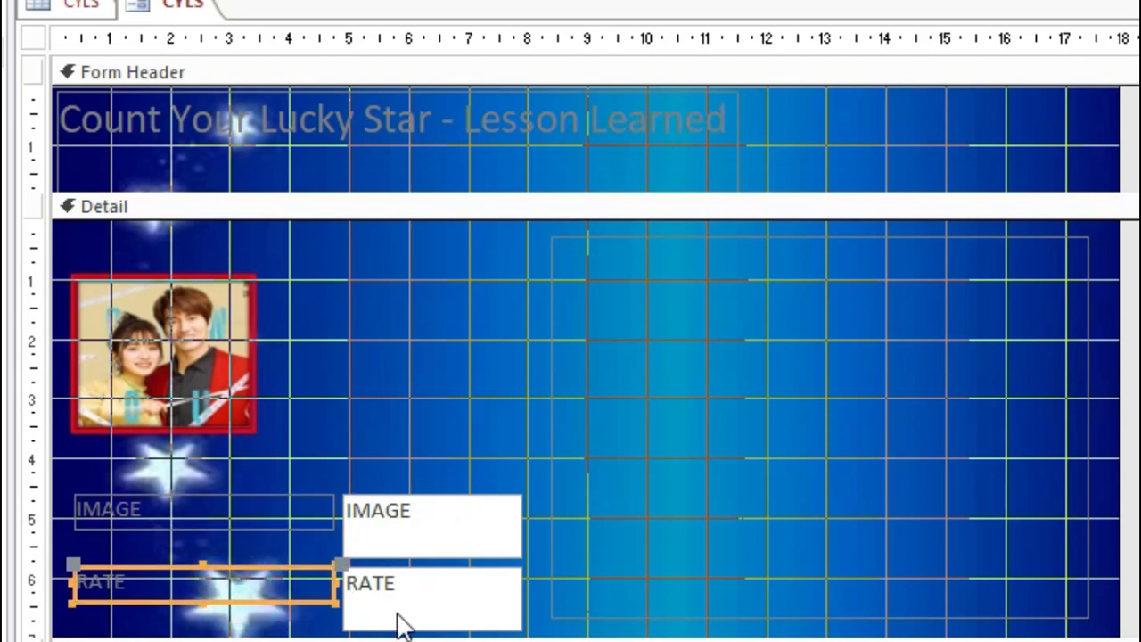
# Step: Move the IMAGE and RATE fields with their labels up to the upper edge of the Detail section, RATE below IMAGE
pyautogui.moveTo(263, 515); pyautogui.dragTo(248, 340)
pyautogui.moveTo(254, 588); pyautogui.dragTo(266, 398)
pyautogui.moveTo(271, 344); pyautogui.dragTo(275, 255)
pyautogui.moveTo(273, 392); pyautogui.dragTo(226, 319)
# Step: Extend the Detail section downward, widen the form to about 24.4 cm, and enlarge the image control to about 15.3 by 9.9 cm
pyautogui.moveTo(428, 637); pyautogui.dragTo(428, 641)
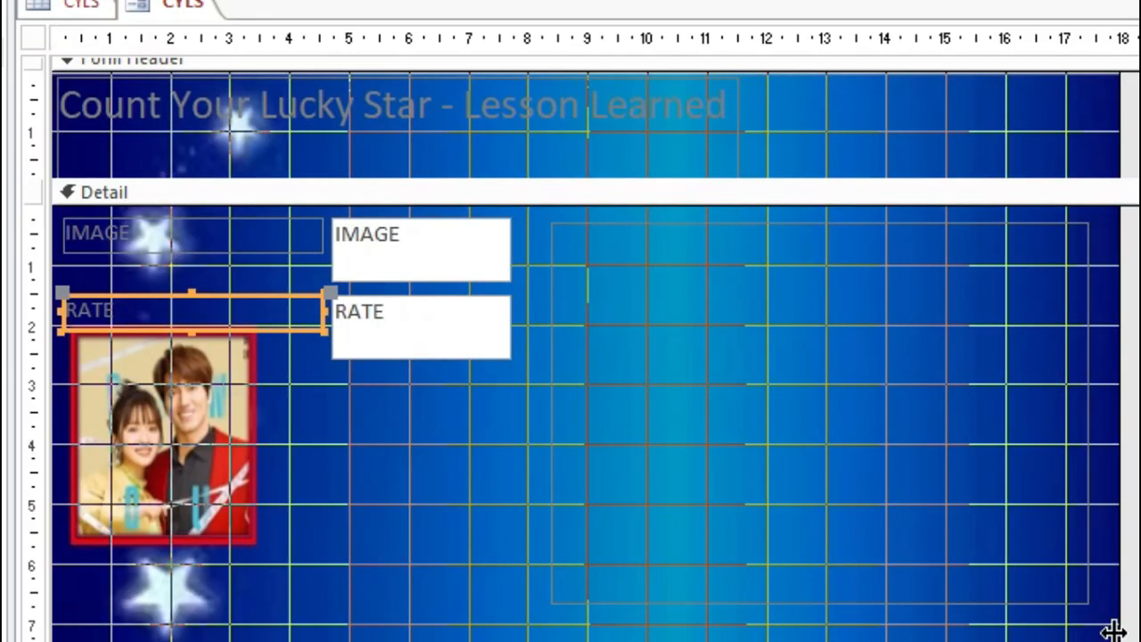
pyautogui.moveTo(1120, 615); pyautogui.dragTo(1140, 609)
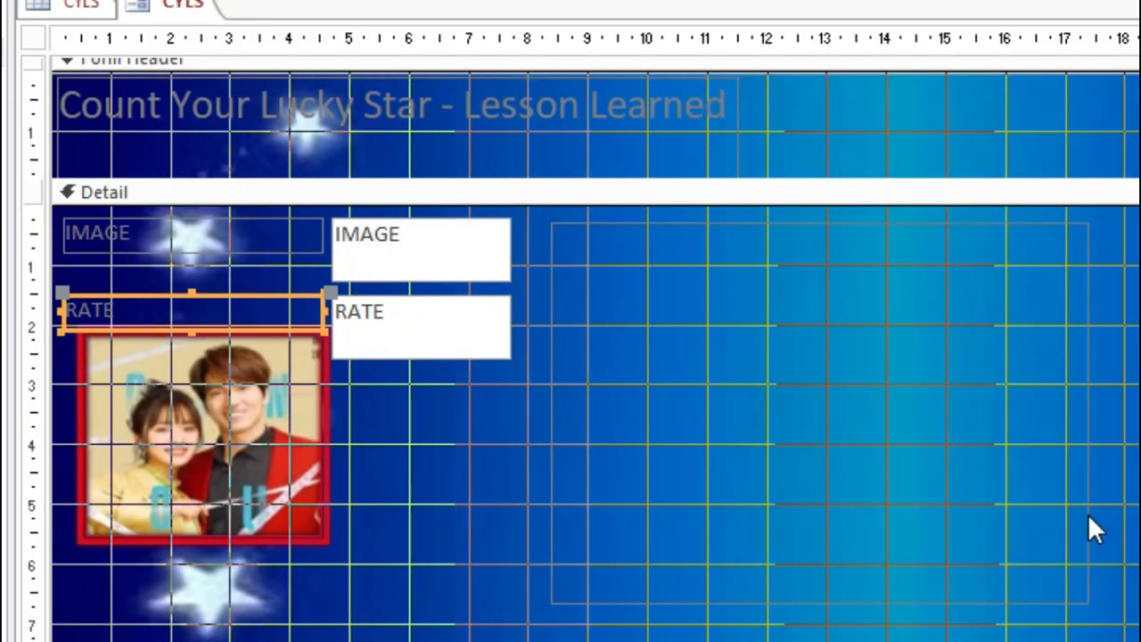
pyautogui.click(970, 492)
pyautogui.moveTo(1091, 601); pyautogui.dragTo(1140, 641)
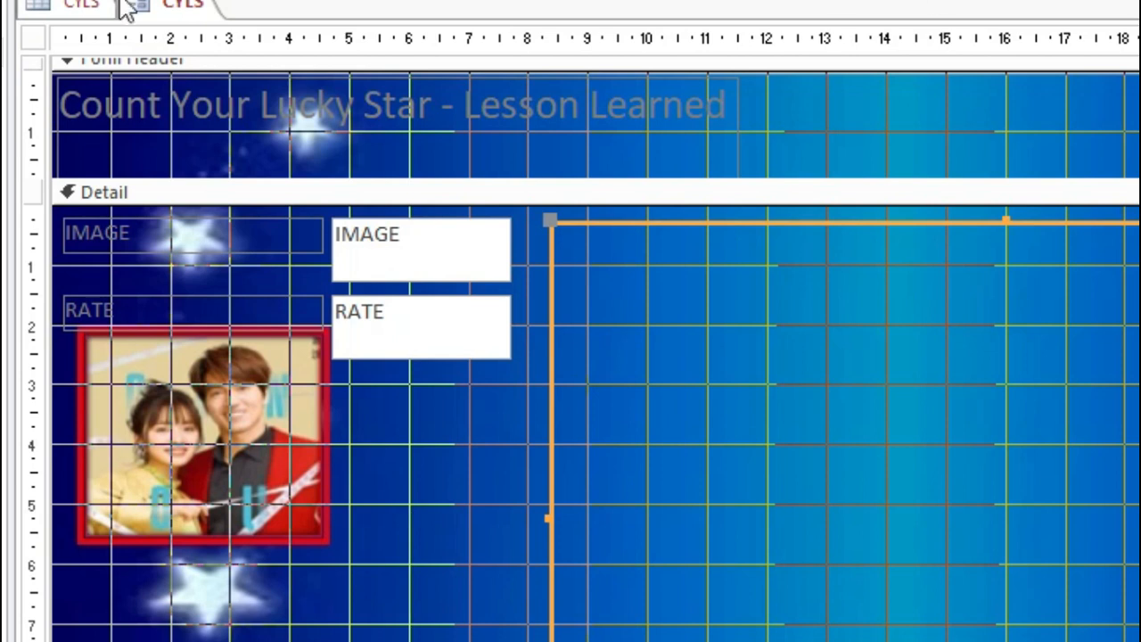
# Step: Check the enlarged pictures by browsing through the records in Form View, and return to Design View
pyautogui.rightClick(178, 7)
pyautogui.click(268, 143)
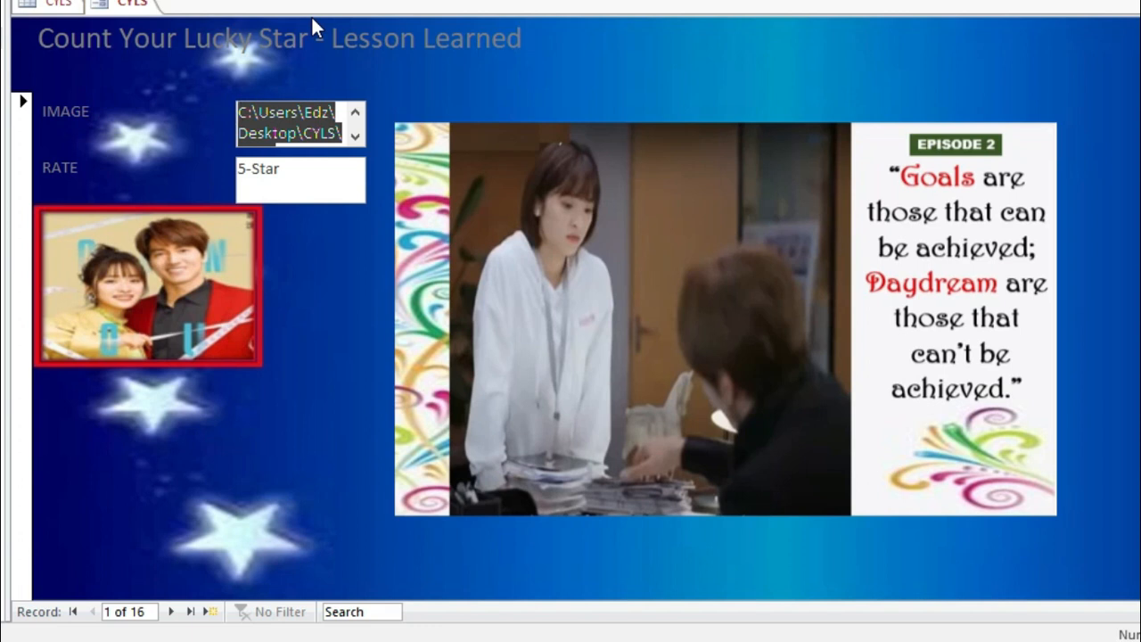
pyautogui.click(169, 612)
pyautogui.click(170, 613)
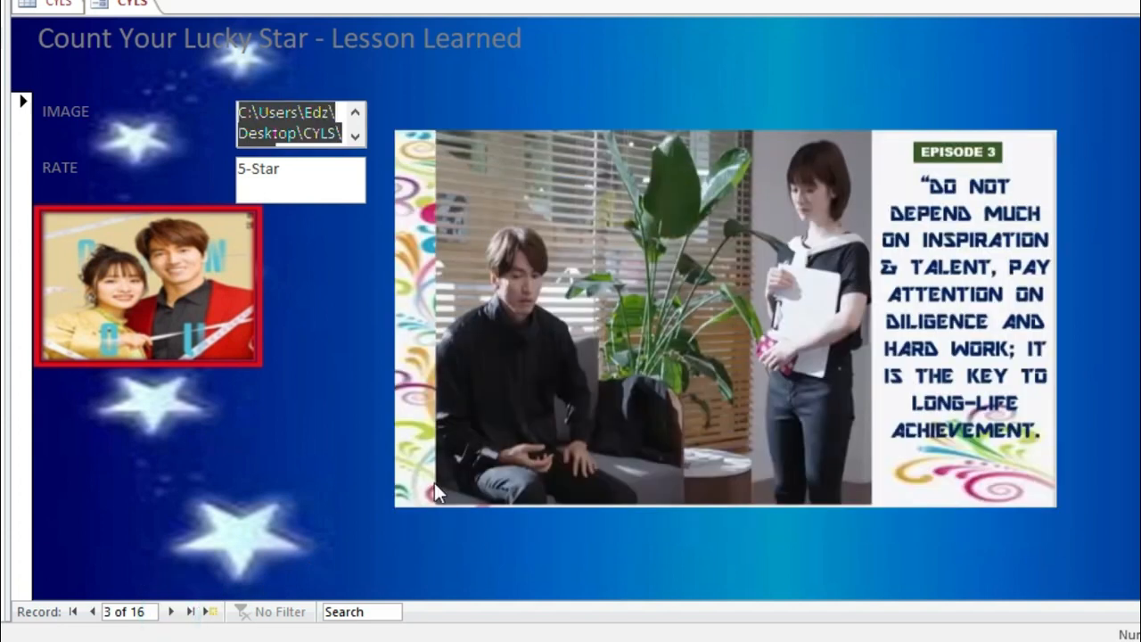
pyautogui.click(170, 612)
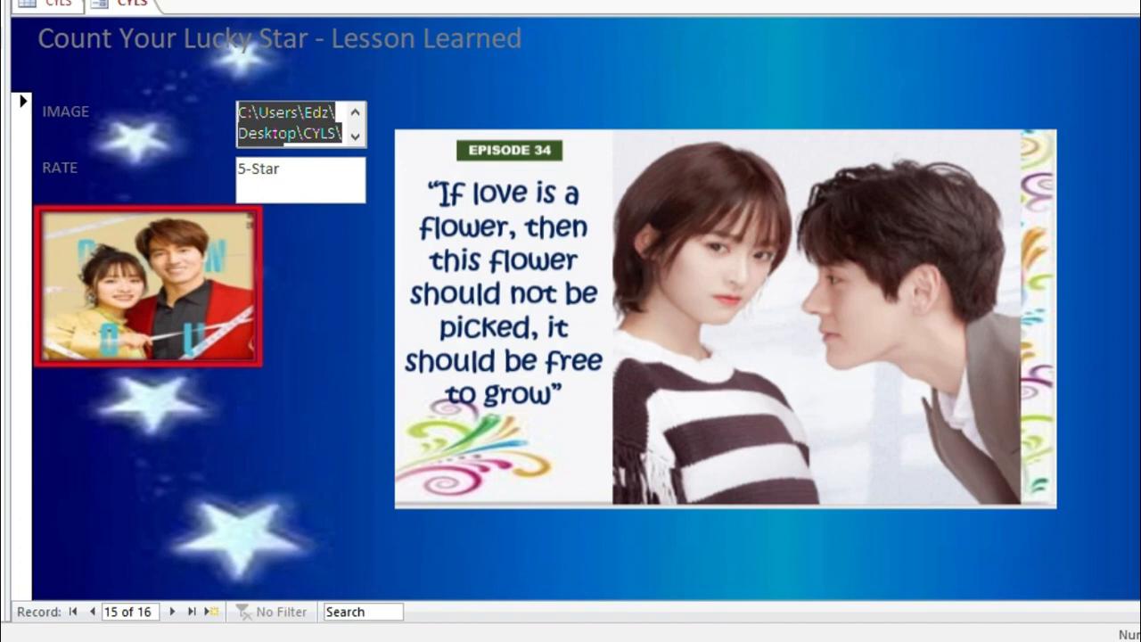
pyautogui.rightClick(129, 6)
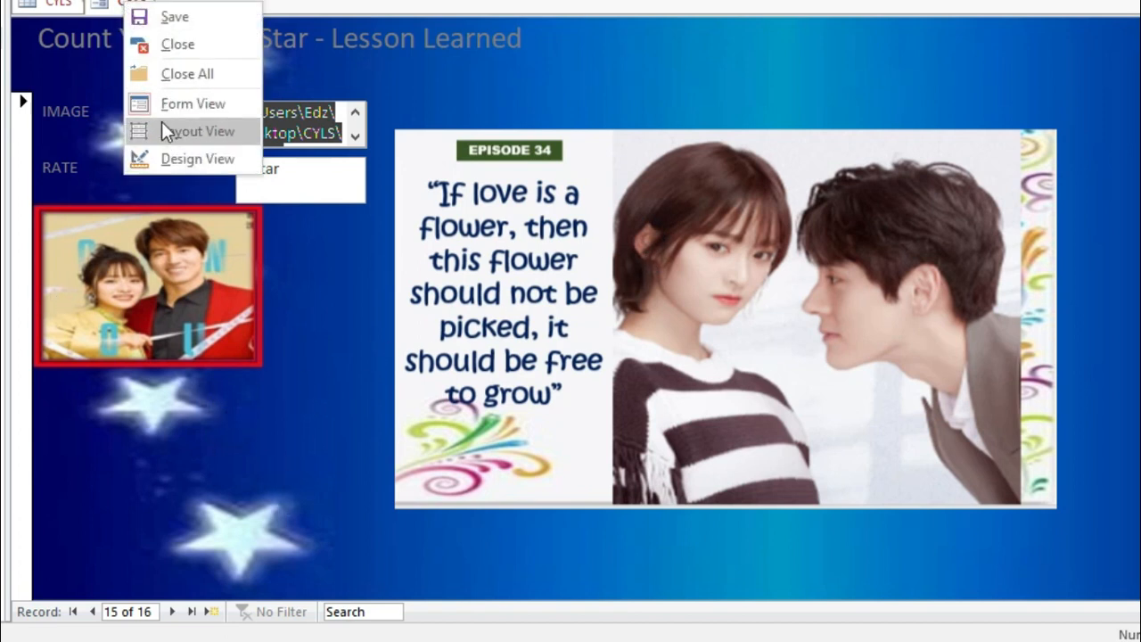
pyautogui.click(180, 158)
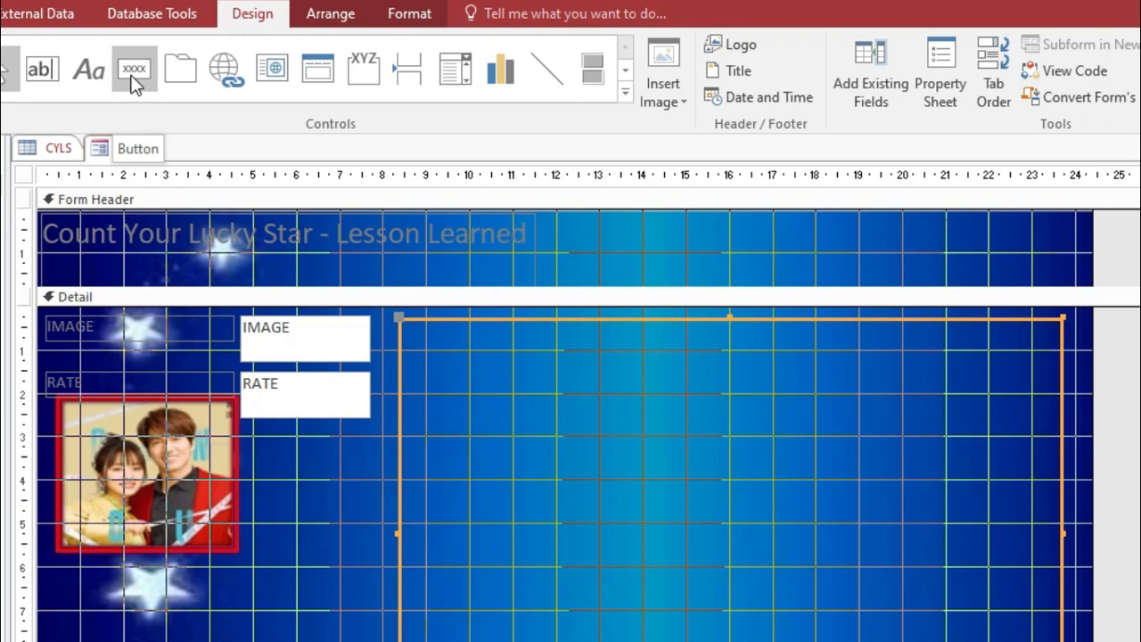
# Step: Draw a command button about 2.4 by 1 cm in the Detail section below the couple's picture
pyautogui.click(132, 85)
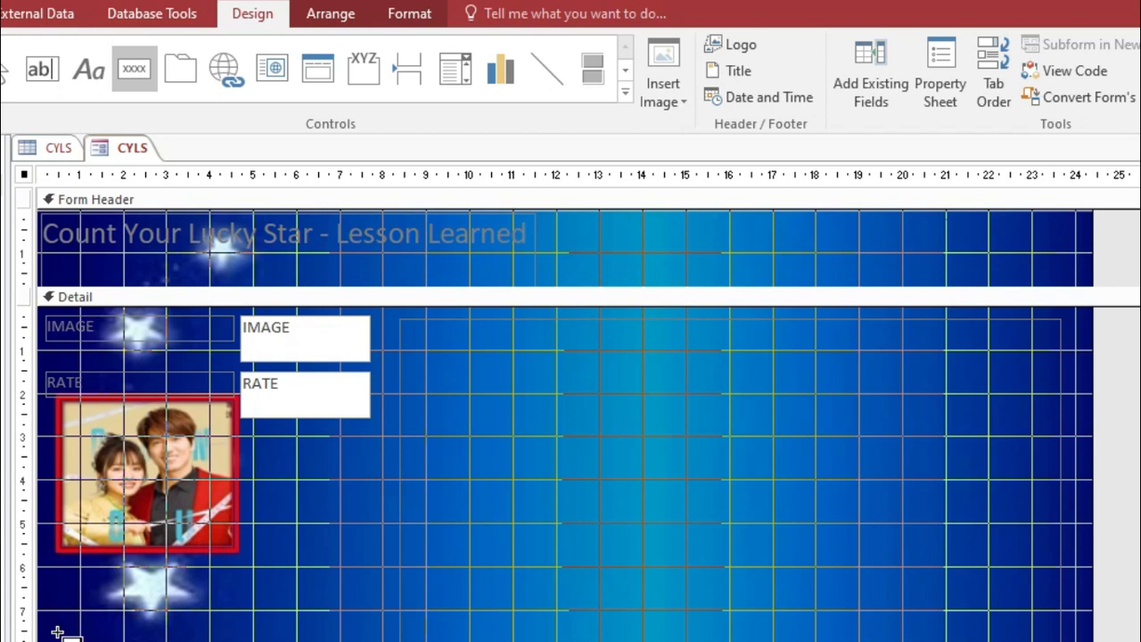
pyautogui.moveTo(57, 632); pyautogui.dragTo(159, 641)
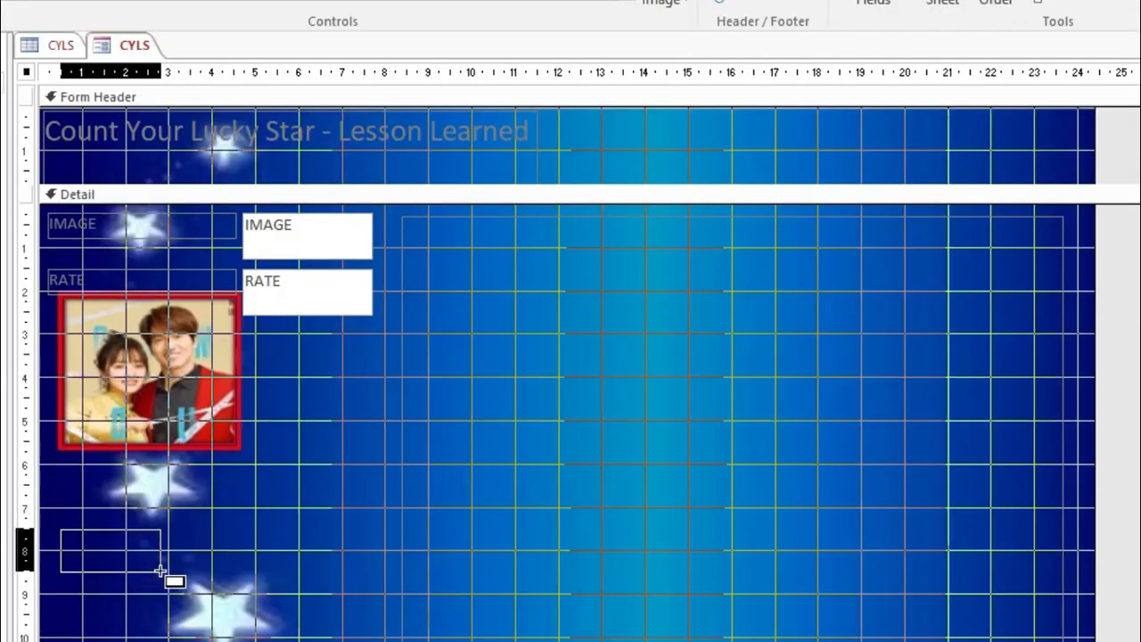
pyautogui.moveTo(161, 571); pyautogui.dragTo(166, 570)
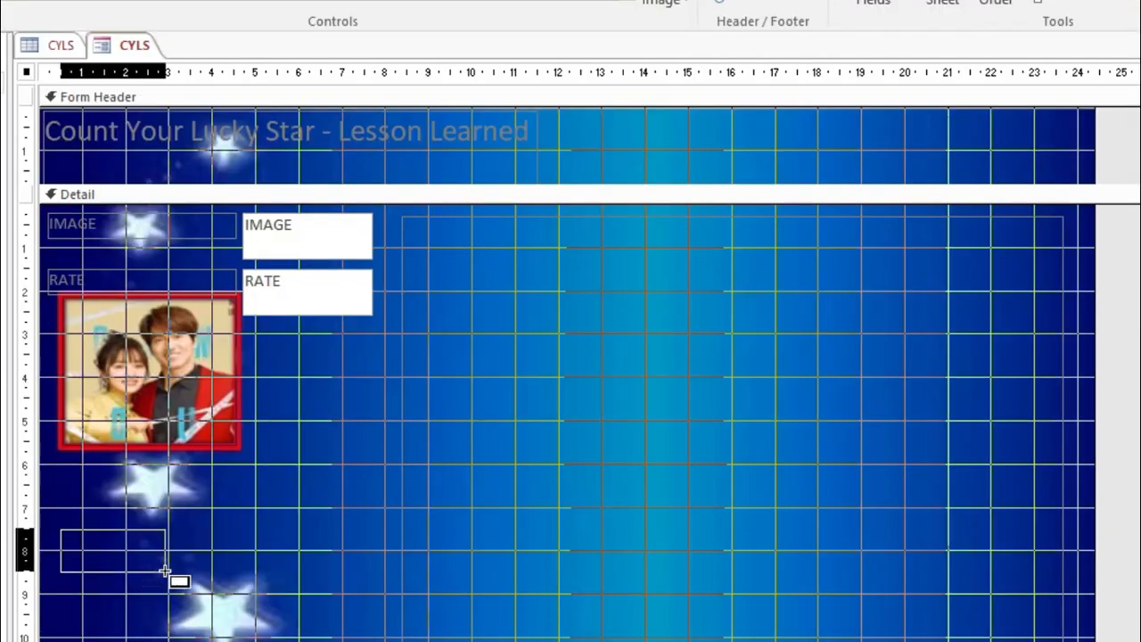
pyautogui.moveTo(166, 571); pyautogui.dragTo(166, 572)
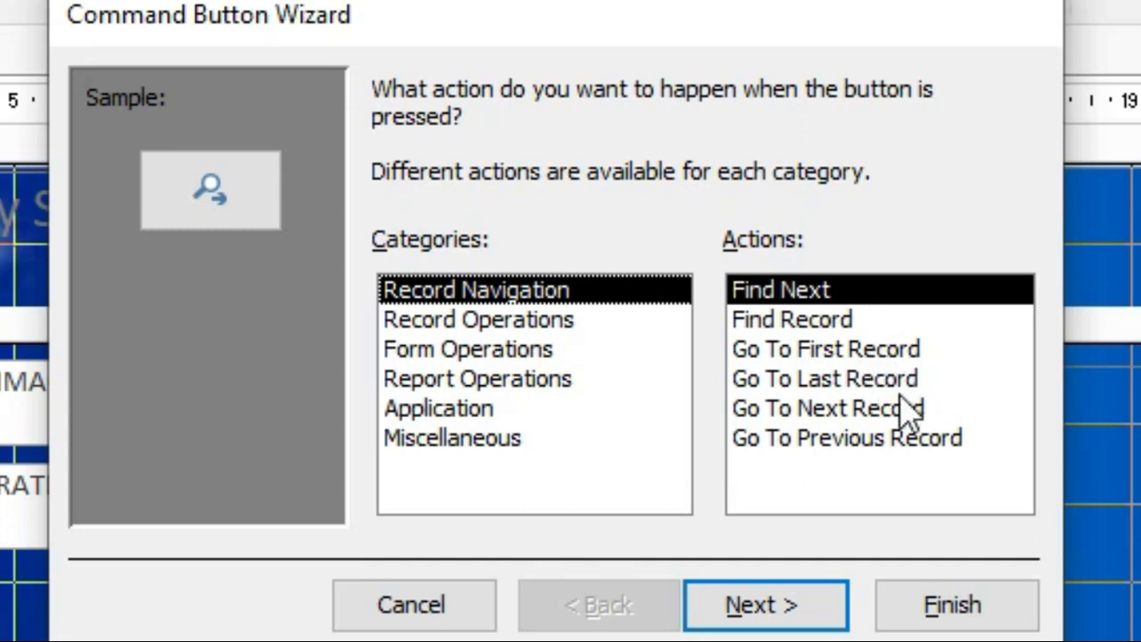
# Step: Assign the Record Operations action Add New Record to the button, show the text Add Record on it, and name it Add
pyautogui.click(502, 323)
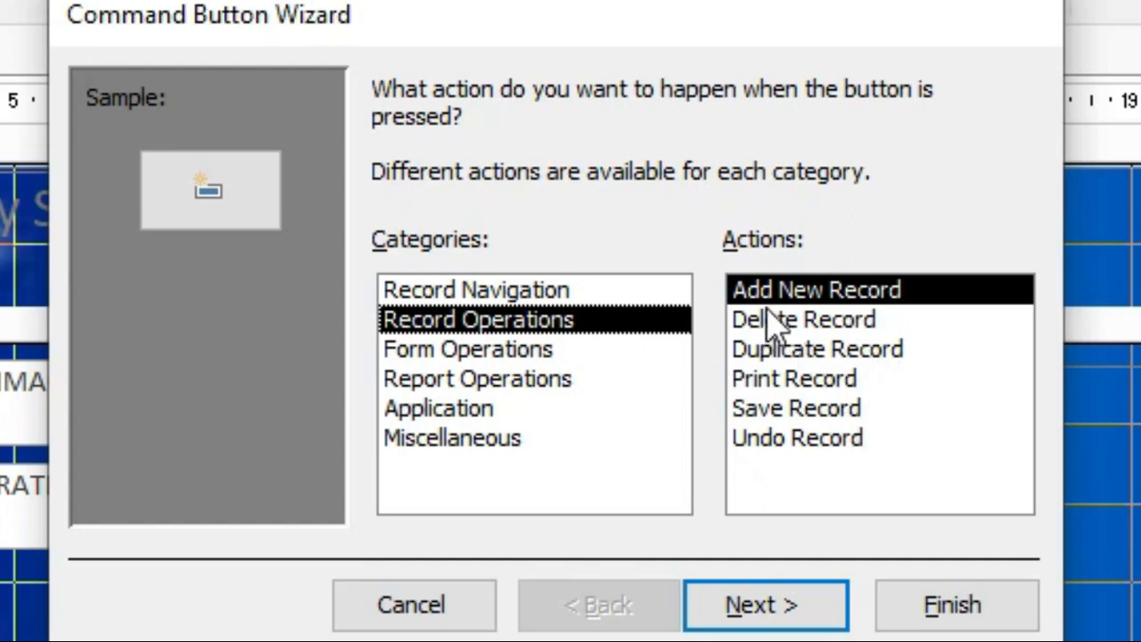
pyautogui.click(815, 297)
pyautogui.click(773, 609)
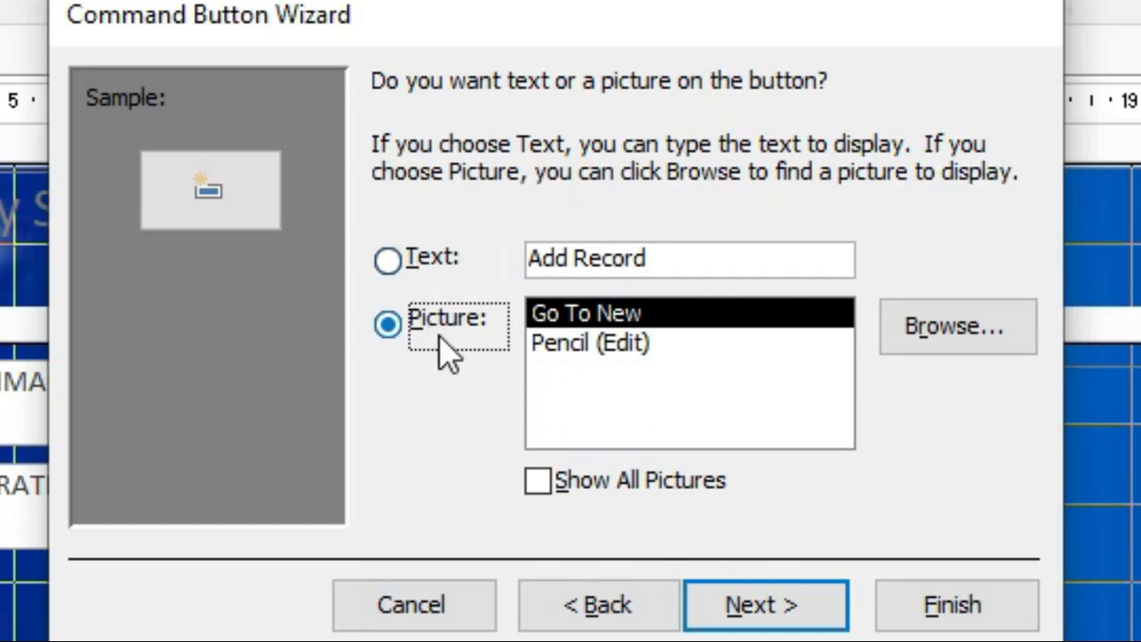
pyautogui.click(389, 260)
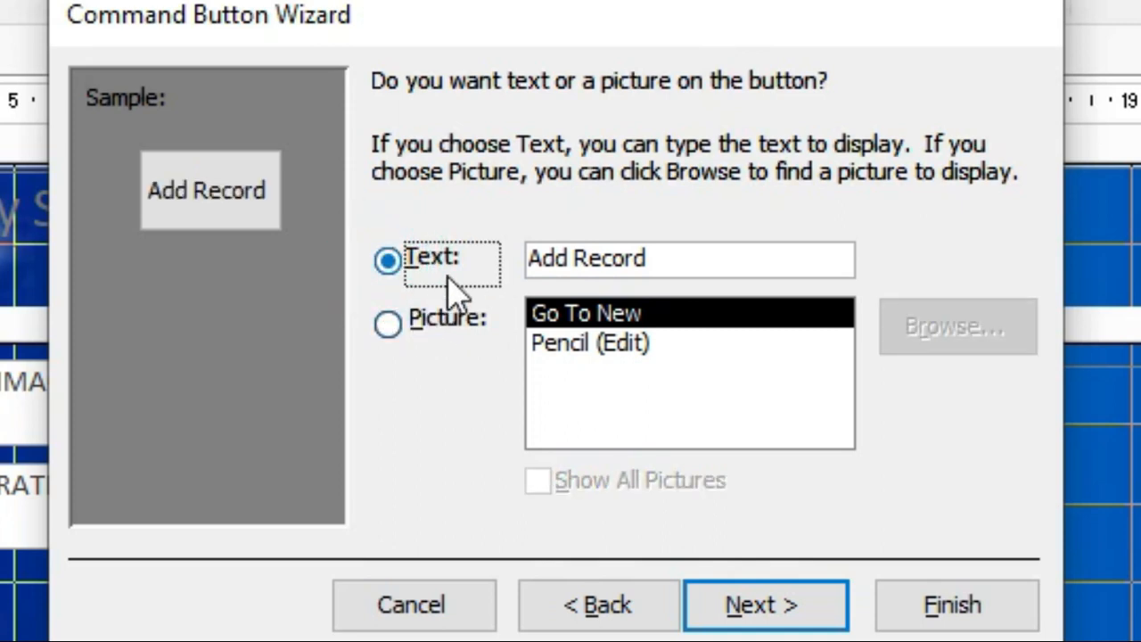
pyautogui.click(813, 610)
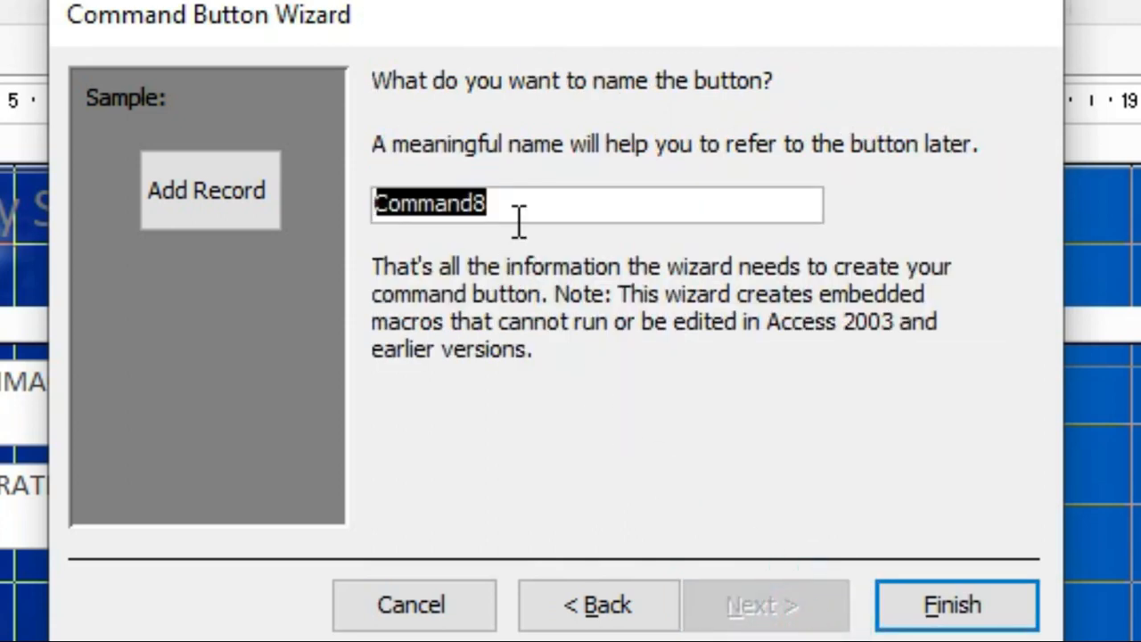
pyautogui.write('Add')
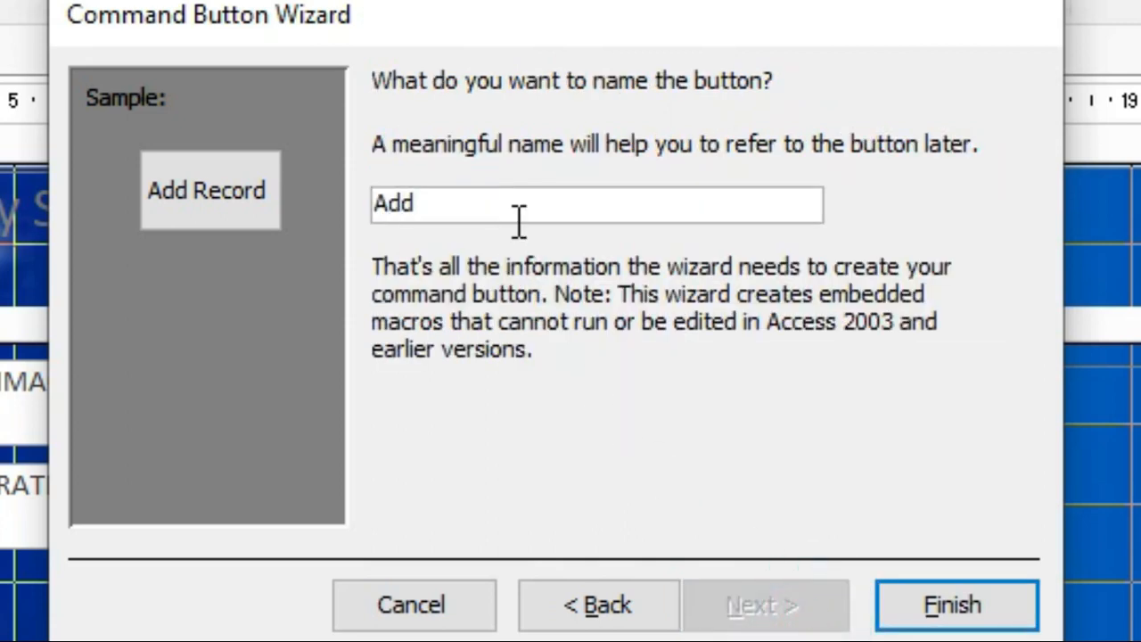
pyautogui.click(984, 615)
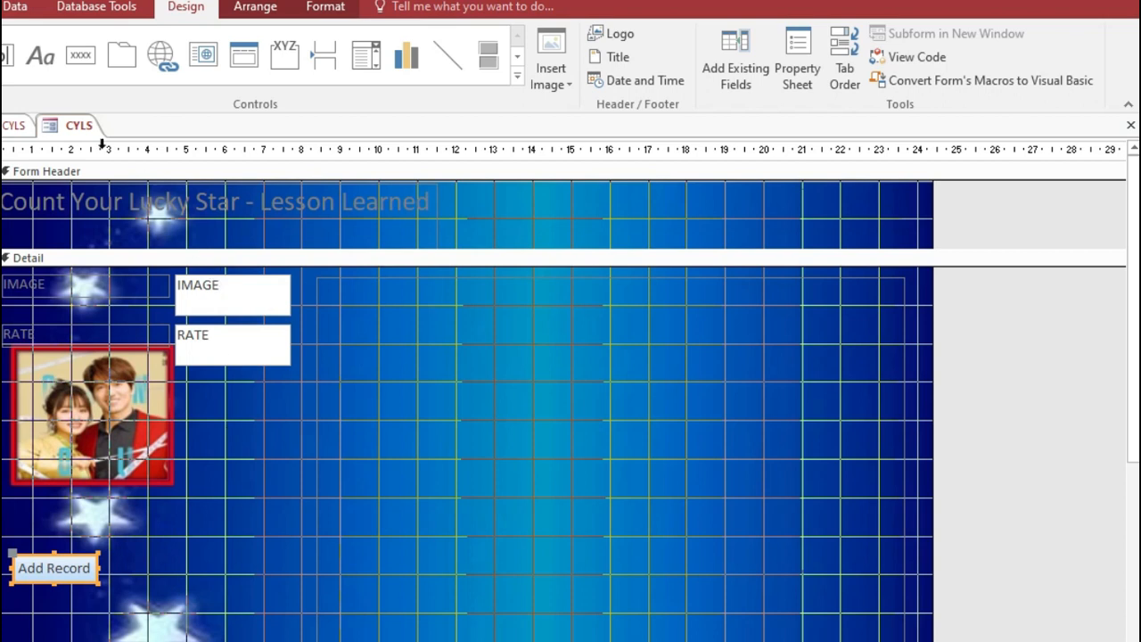
# Step: Add a command button beside Add Record with the Record Operations action Delete Record, showing the text Delete Record
pyautogui.click(81, 55)
pyautogui.moveTo(112, 554); pyautogui.dragTo(194, 583)
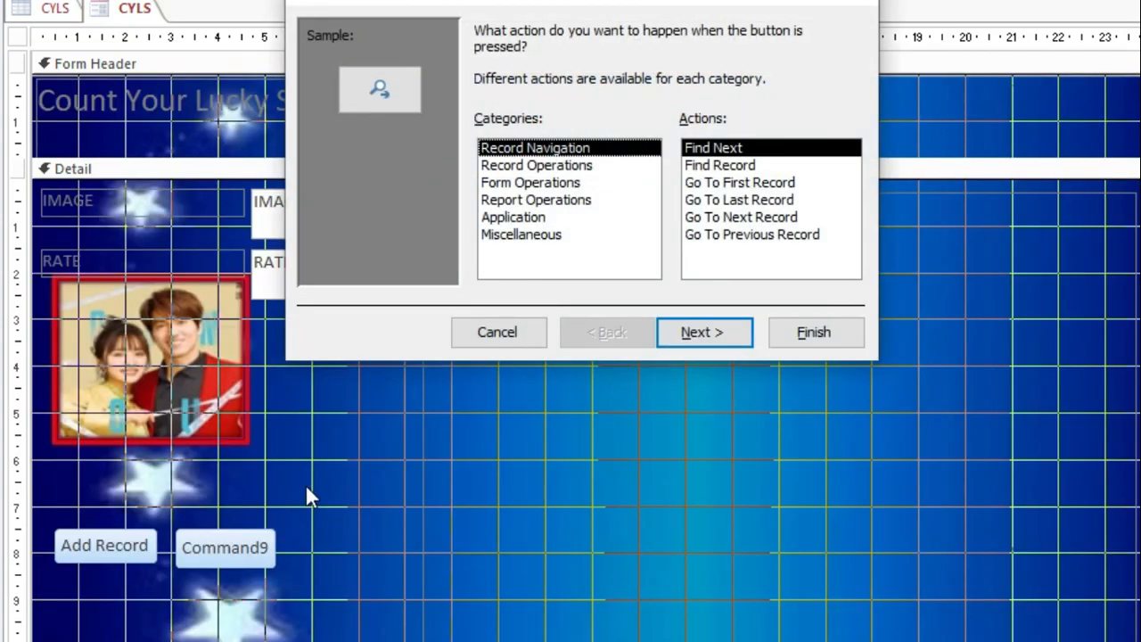
pyautogui.click(538, 167)
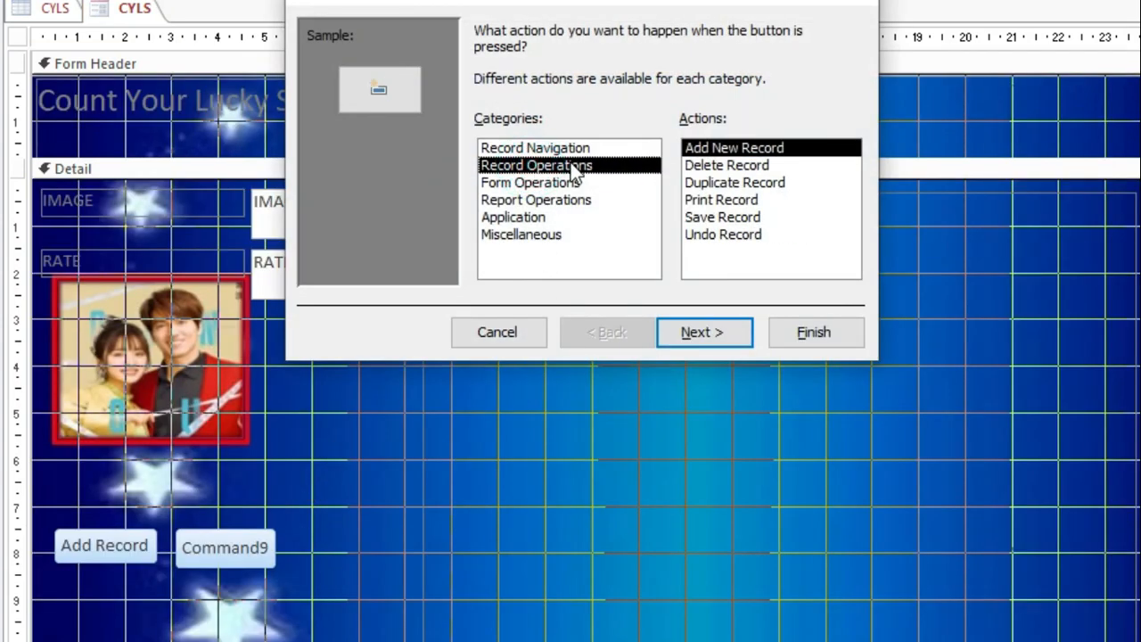
pyautogui.click(696, 166)
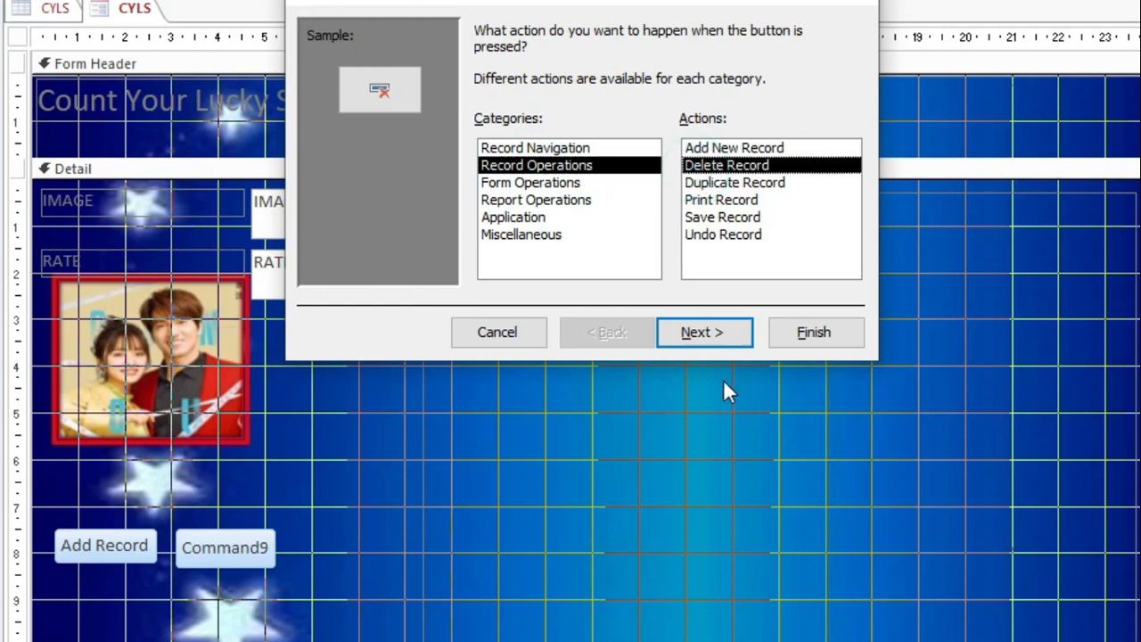
pyautogui.click(715, 343)
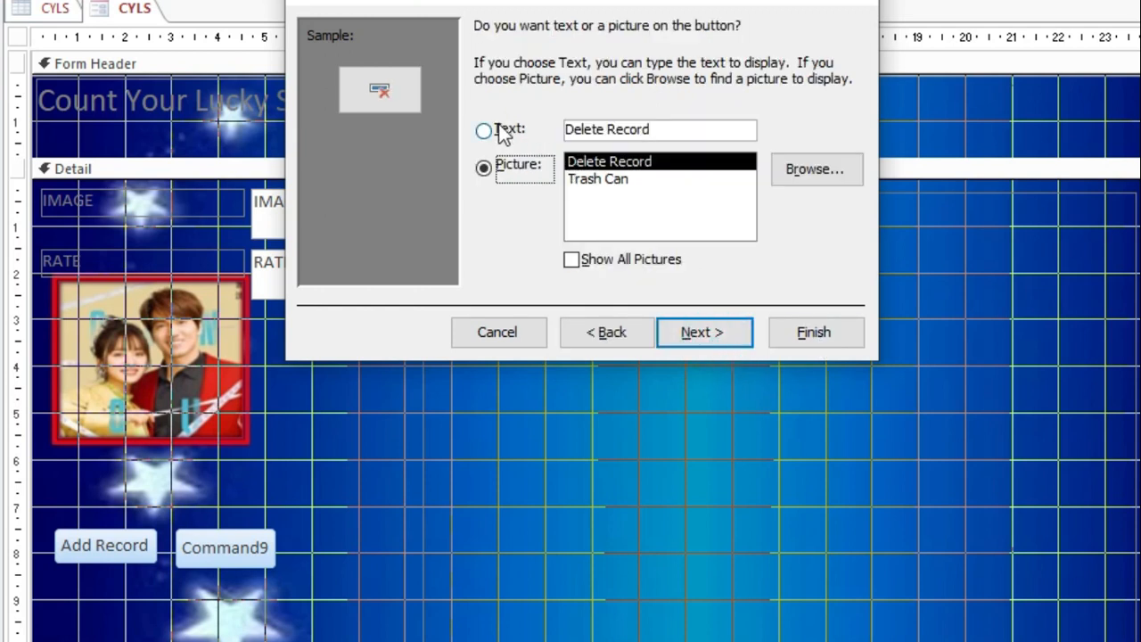
pyautogui.click(501, 132)
pyautogui.click(826, 332)
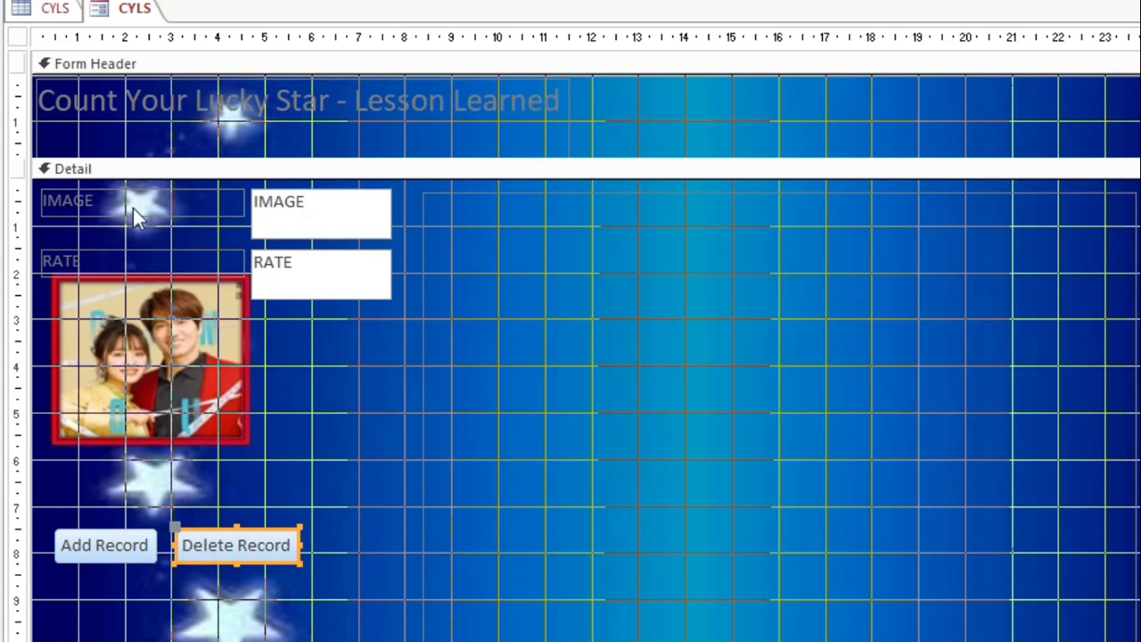
# Step: Test the Add Record button in Form View by opening a blank record, and go back to the previous record
pyautogui.rightClick(139, 18)
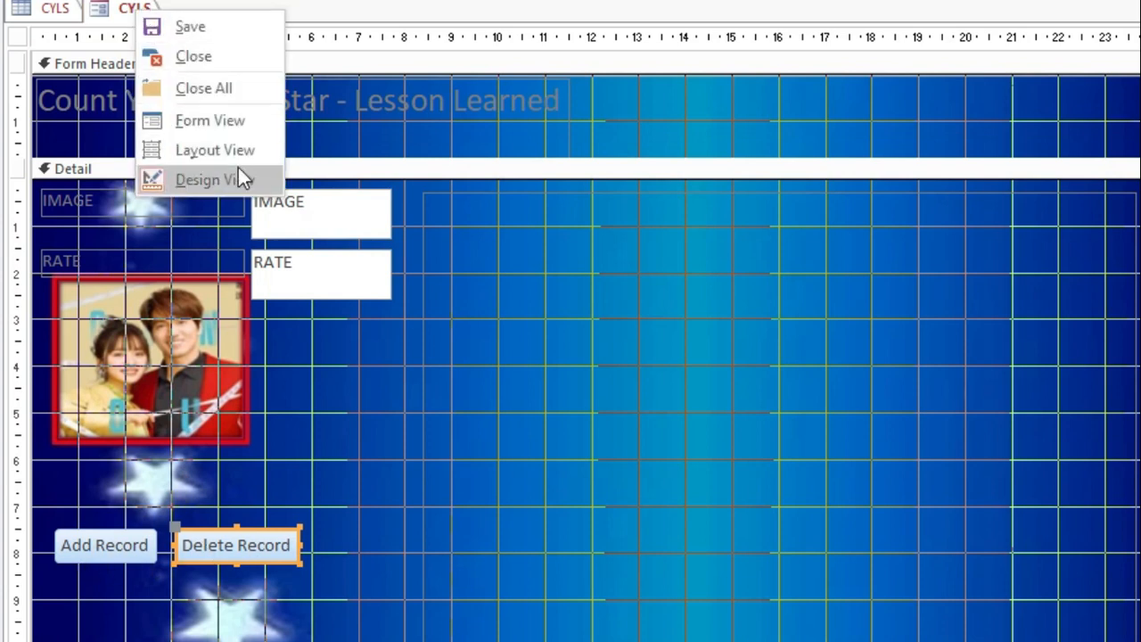
pyautogui.click(222, 124)
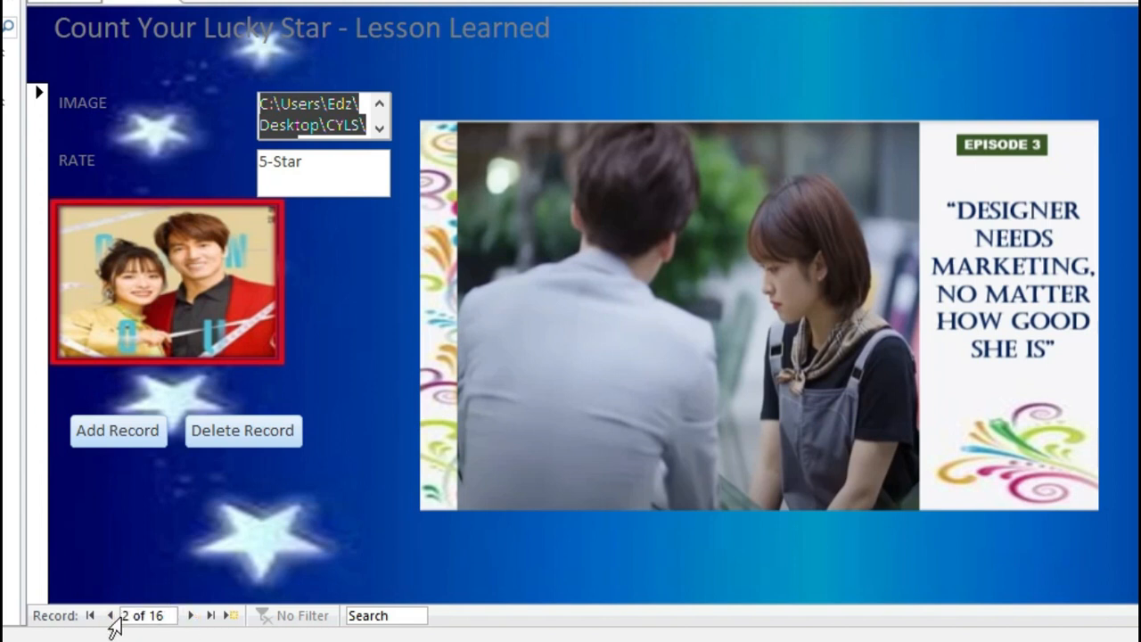
pyautogui.click(131, 441)
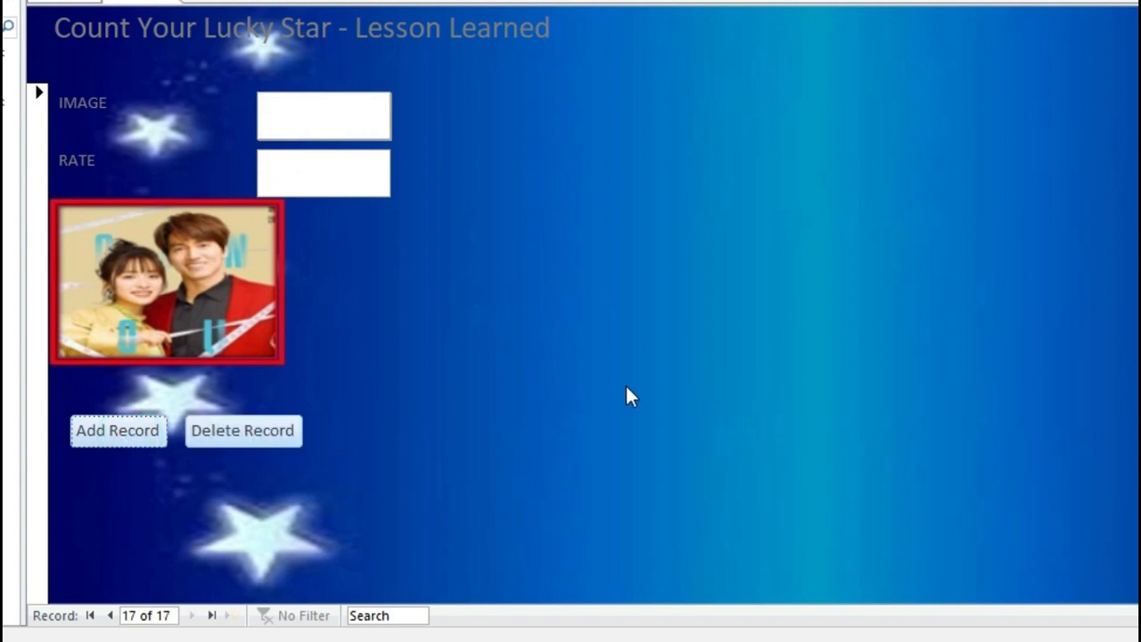
pyautogui.click(303, 113)
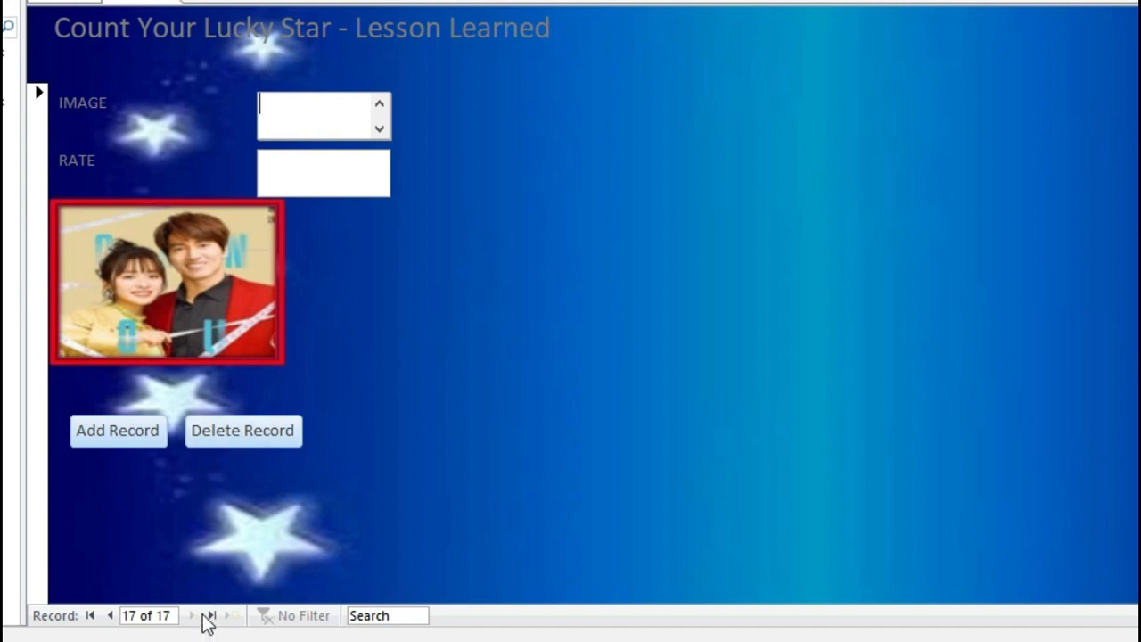
pyautogui.click(110, 615)
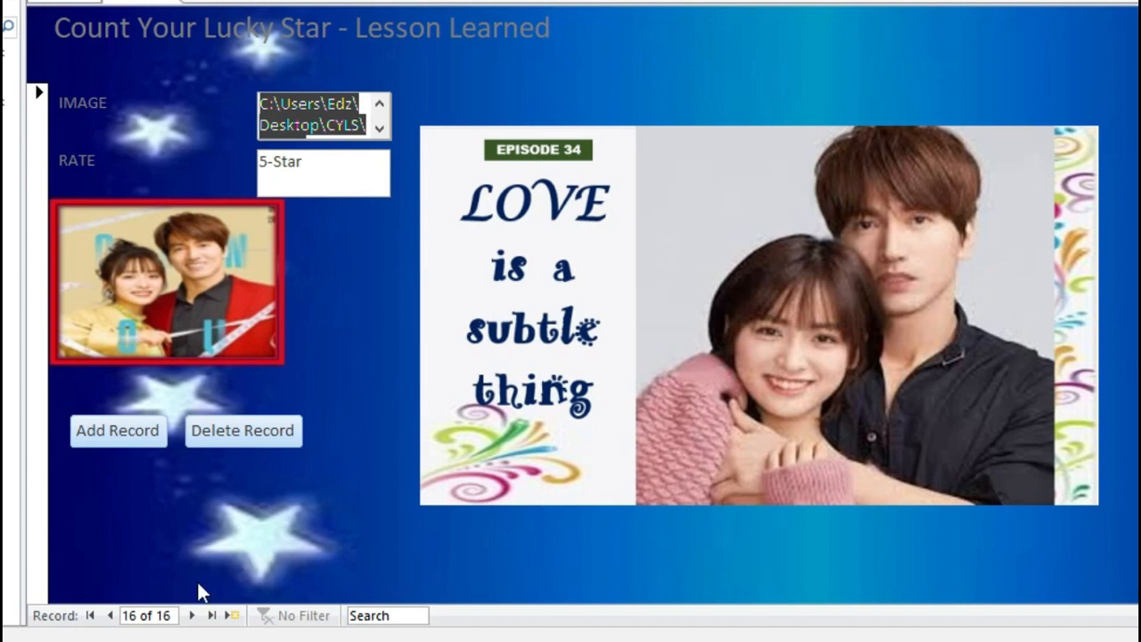
# Step: Test the Delete Record button on the last record, decline the deletion, and return to Design View
pyautogui.click(247, 437)
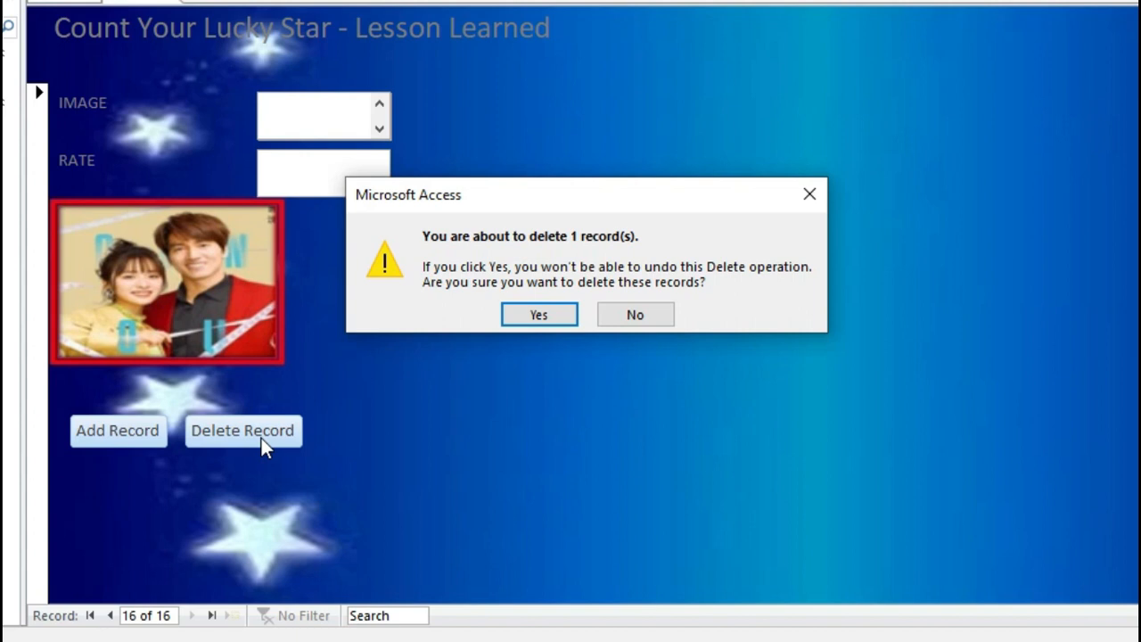
pyautogui.click(638, 315)
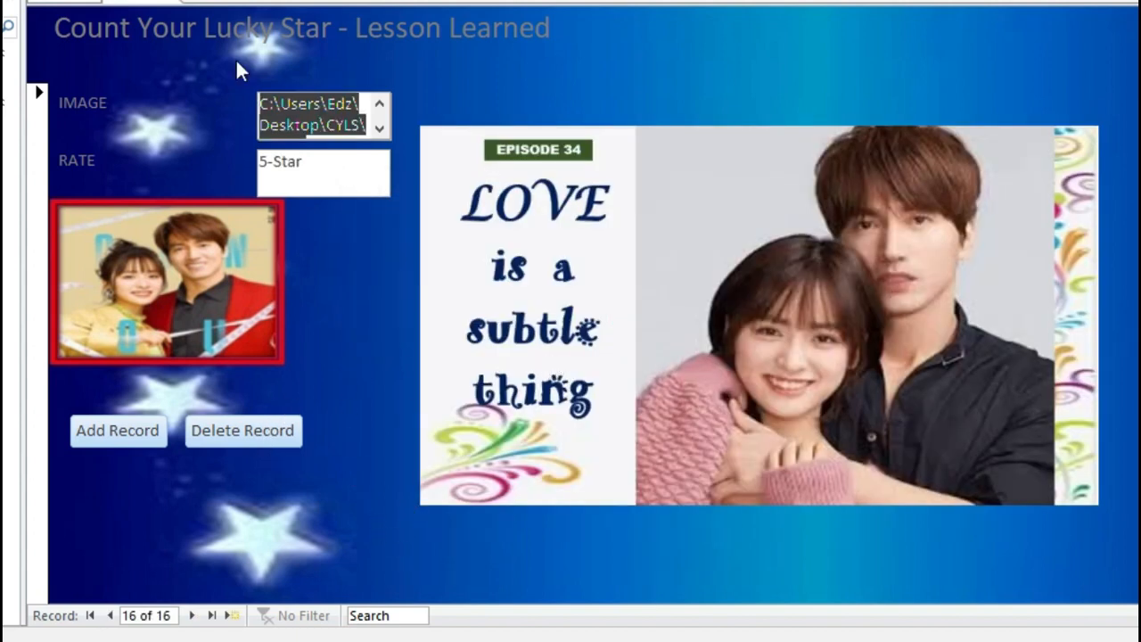
pyautogui.rightClick(157, 3)
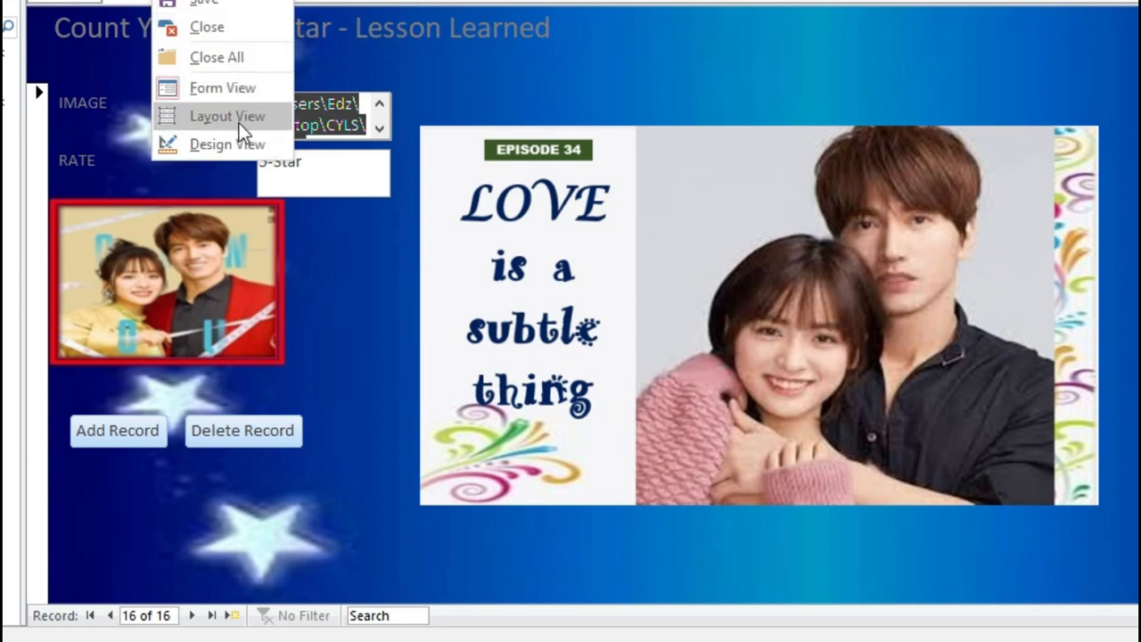
pyautogui.click(229, 145)
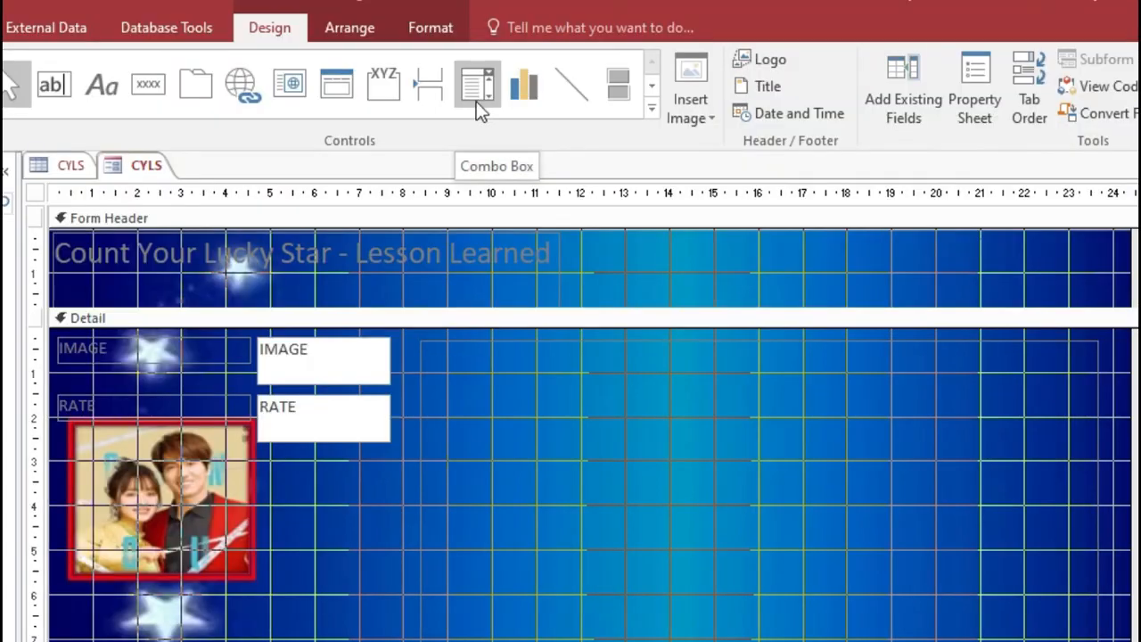
# Step: Draw a combo box about 2.6 cm wide below the couple's picture and choose to type in its list values
pyautogui.click(473, 90)
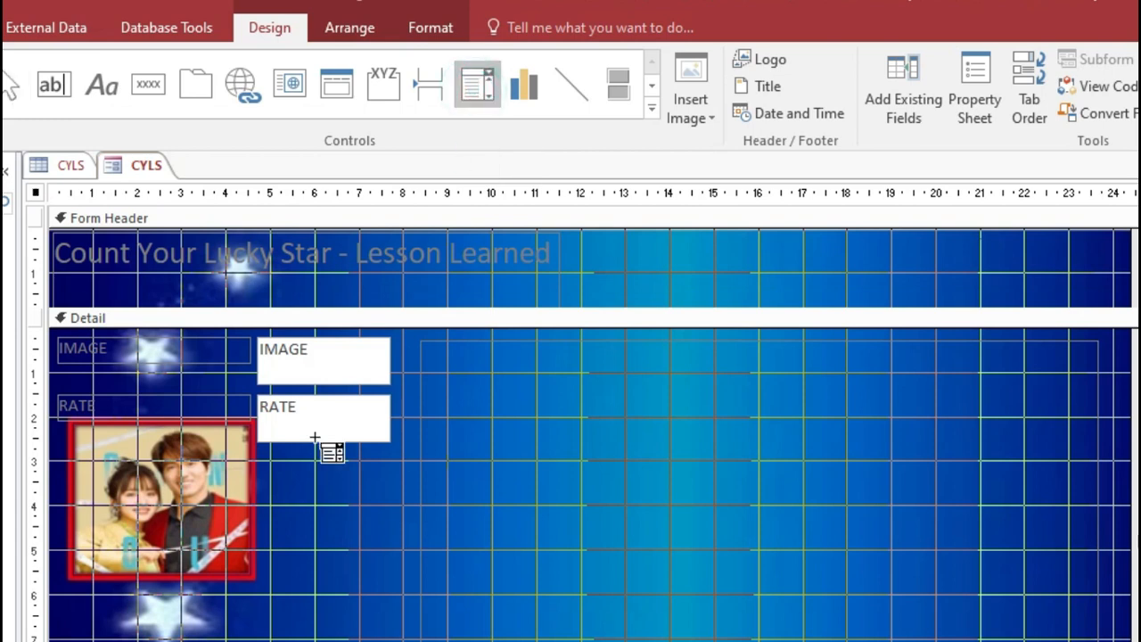
pyautogui.moveTo(304, 604); pyautogui.dragTo(422, 634)
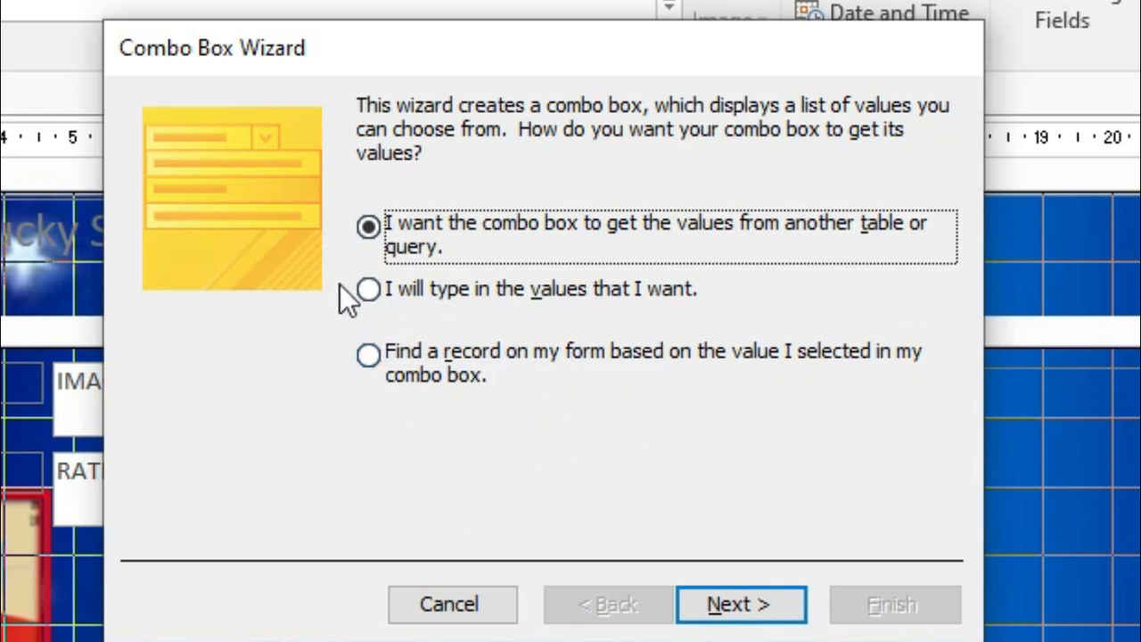
pyautogui.click(368, 290)
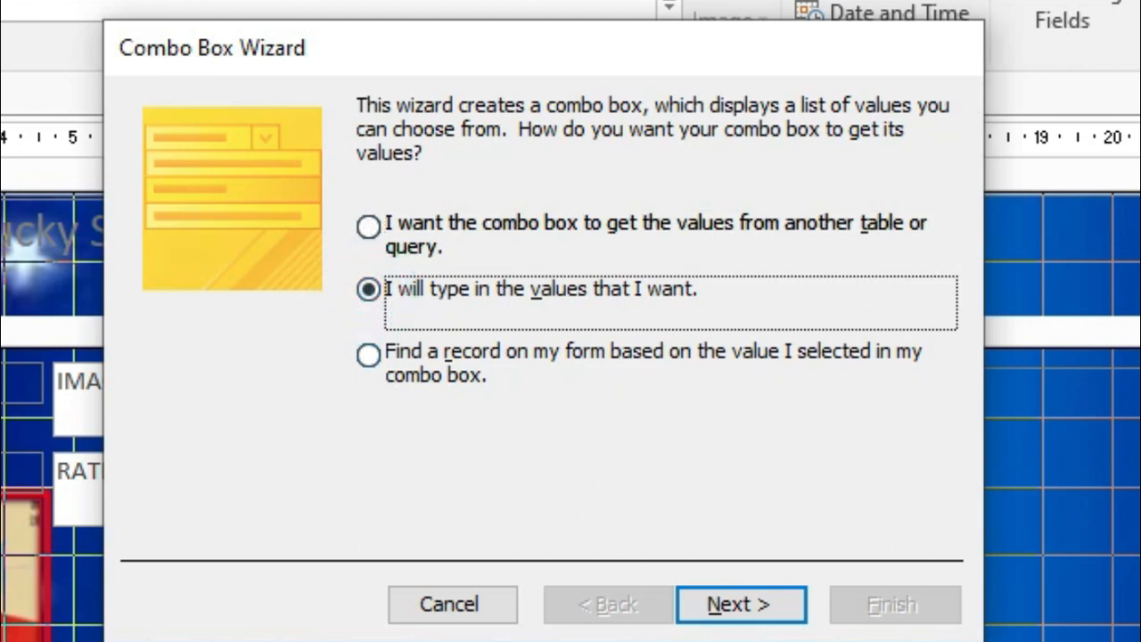
pyautogui.click(724, 613)
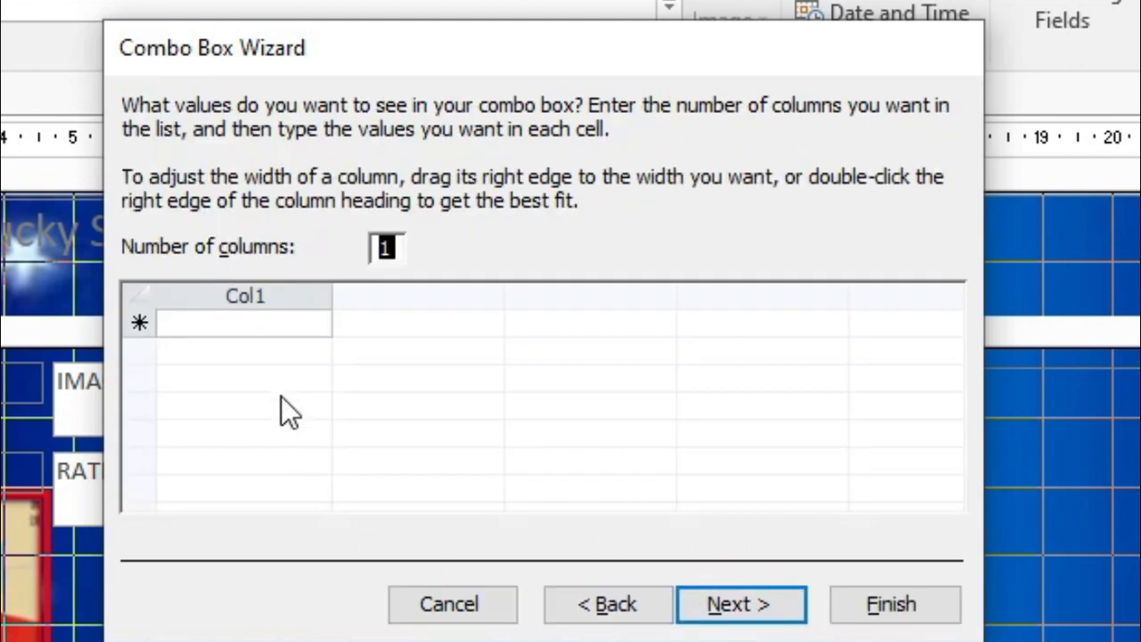
# Step: Enter 5-Star, 4-Star, 3-Star, 2-Star and 1-Star as the combo box's single-column list values
pyautogui.click(274, 326)
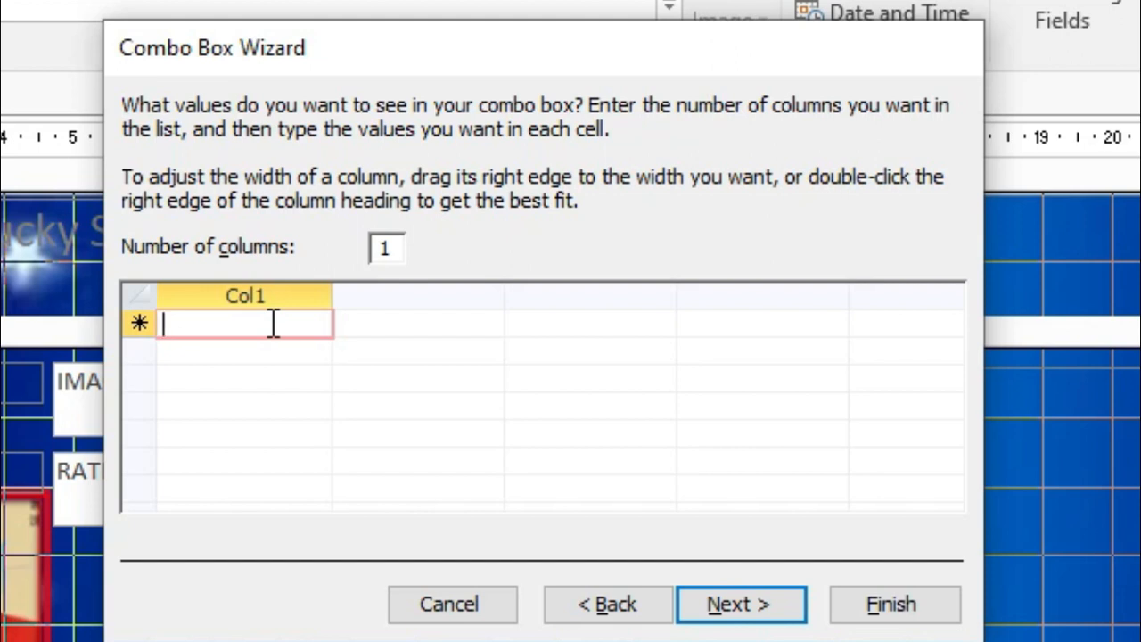
pyautogui.write('5-Star')
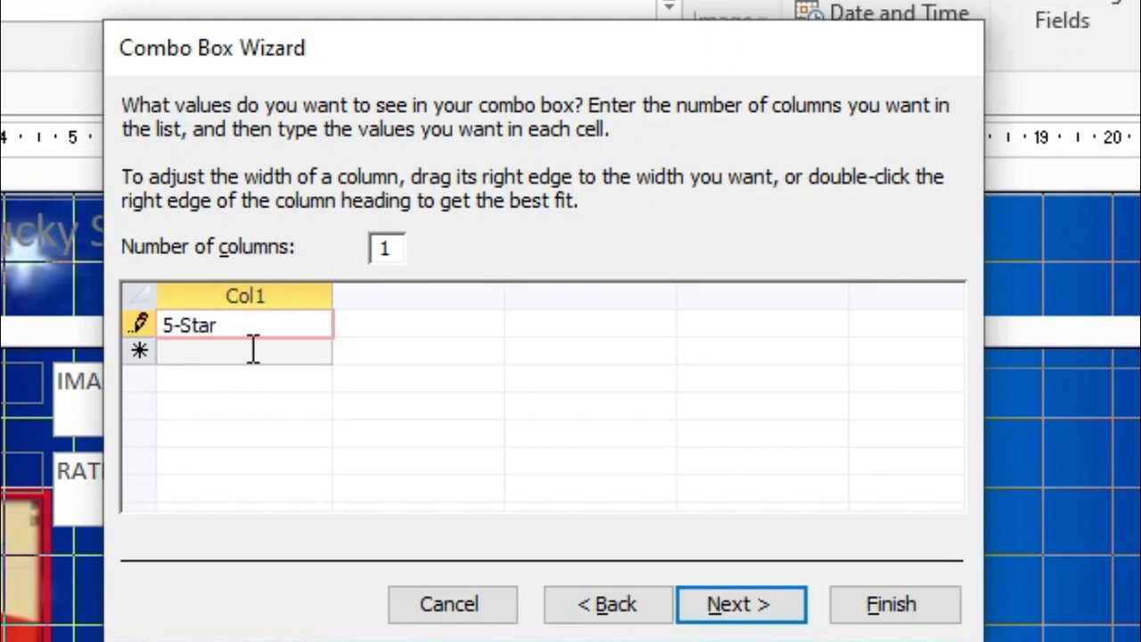
pyautogui.click(253, 349)
pyautogui.write('4-Star')
pyautogui.click(223, 377)
pyautogui.write('3Star')
pyautogui.press('BackSpace')
pyautogui.press('BackSpace')
pyautogui.press('BackSpace')
pyautogui.press('BackSpace')
pyautogui.write('-Star')
pyautogui.click(221, 410)
pyautogui.write('2-Star')
pyautogui.click(241, 436)
pyautogui.write('1-Star')
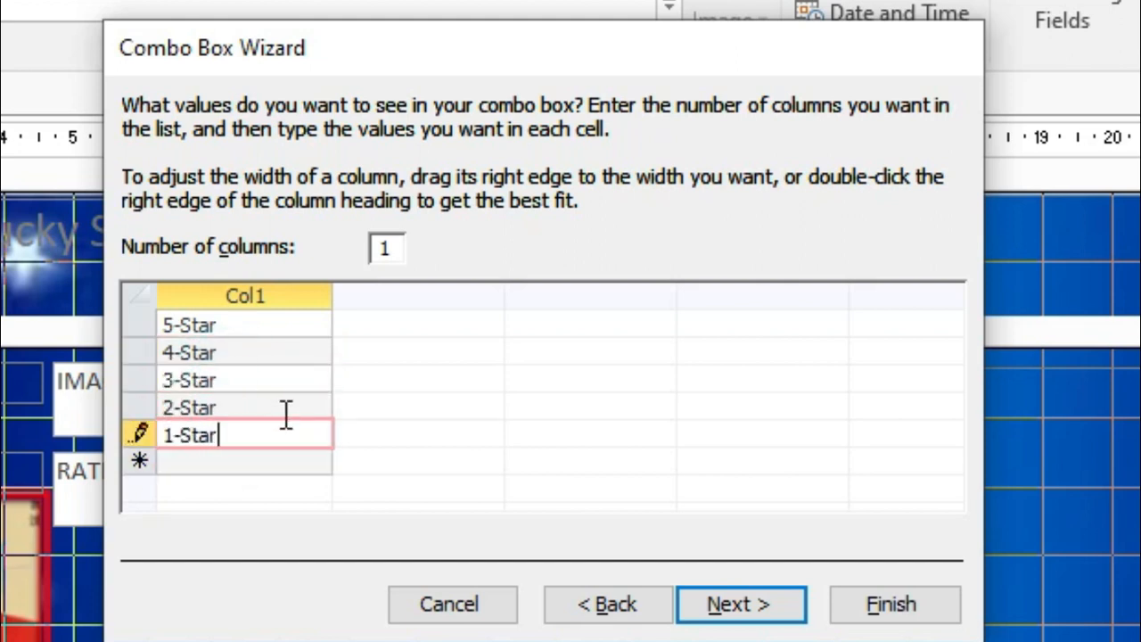
pyautogui.click(741, 583)
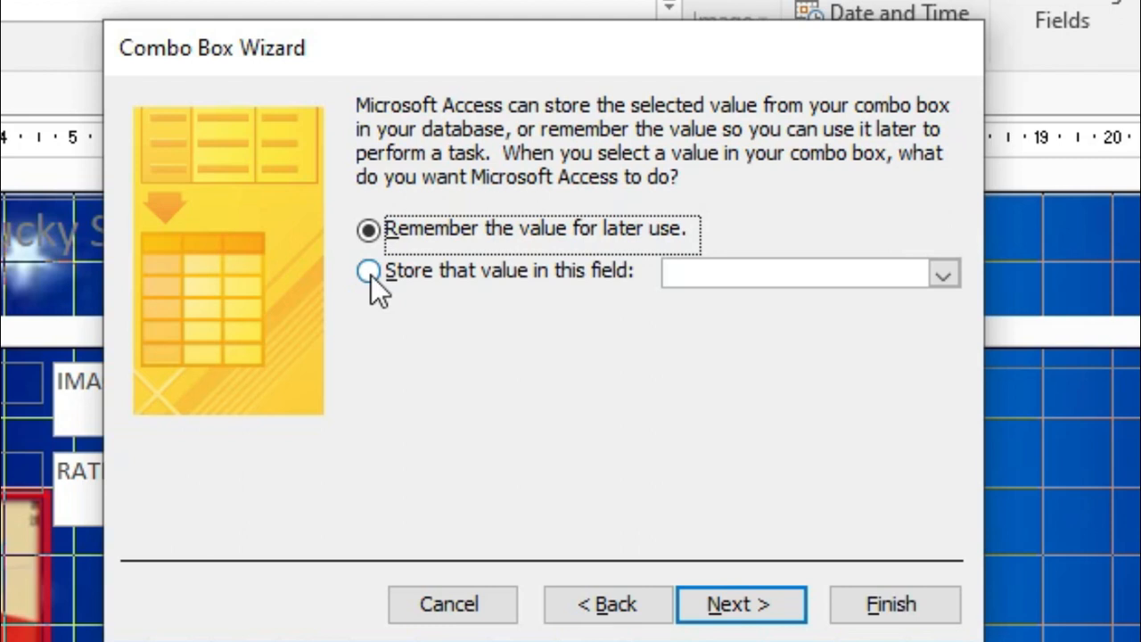
# Step: Store the combo box's value in the RATE field, finish the wizard, and change the combo box's label to Rate
pyautogui.click(368, 272)
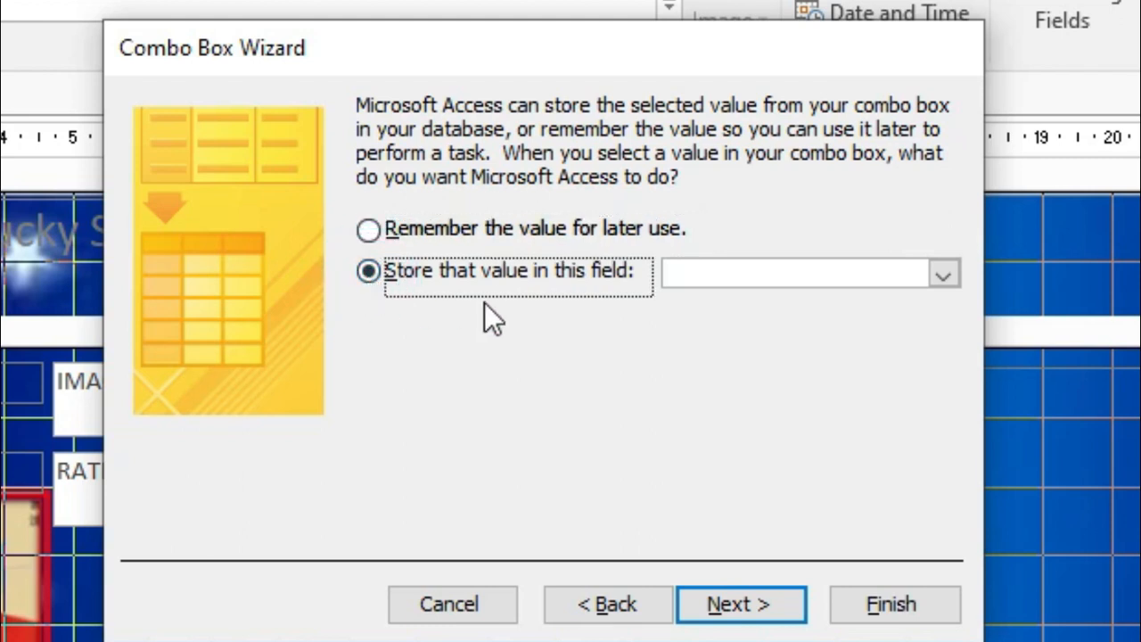
pyautogui.click(942, 276)
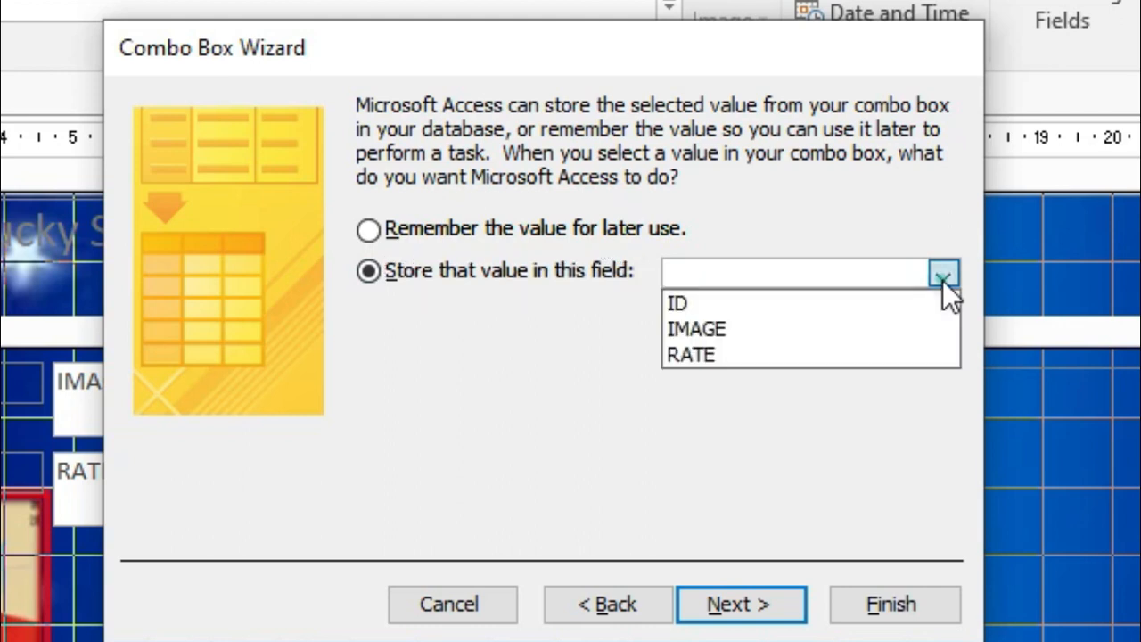
pyautogui.click(701, 354)
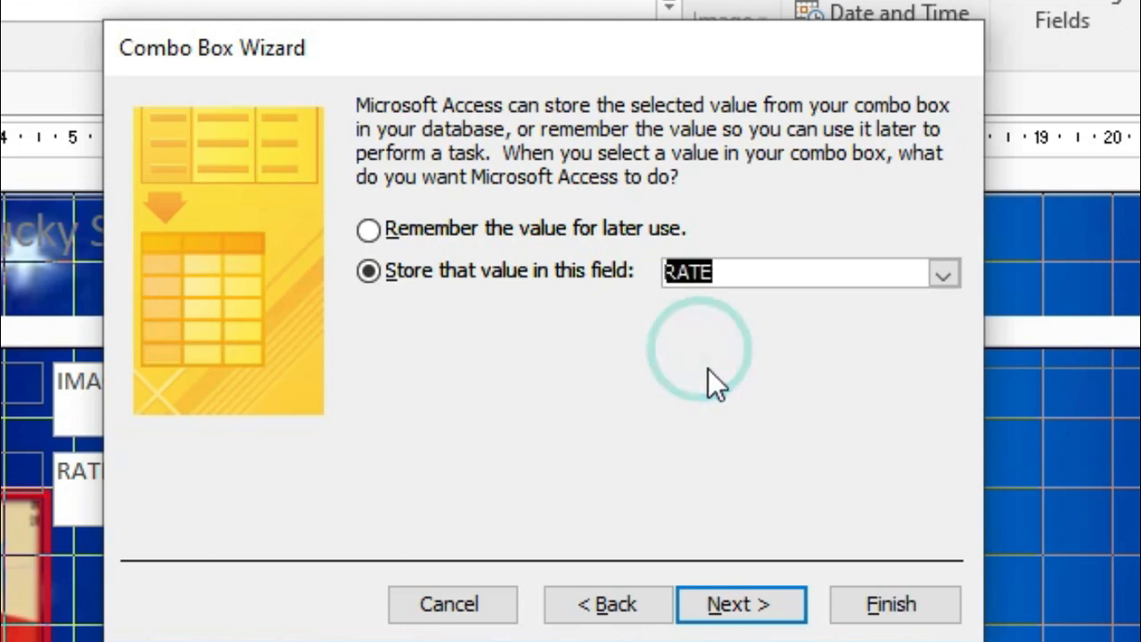
pyautogui.click(745, 606)
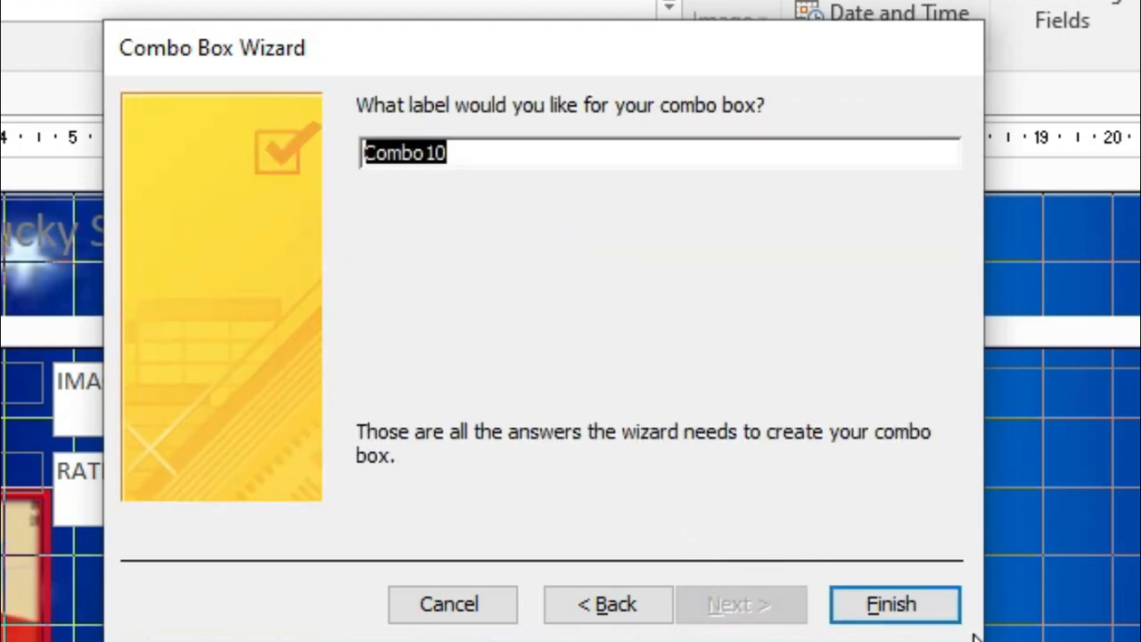
pyautogui.click(936, 606)
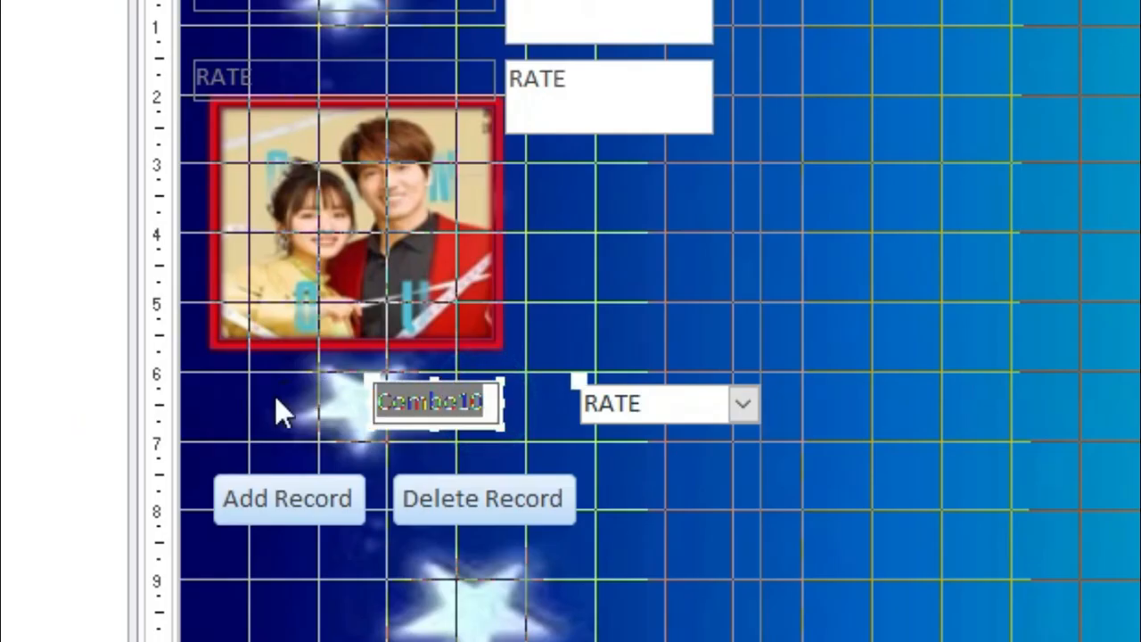
pyautogui.write('Rate')
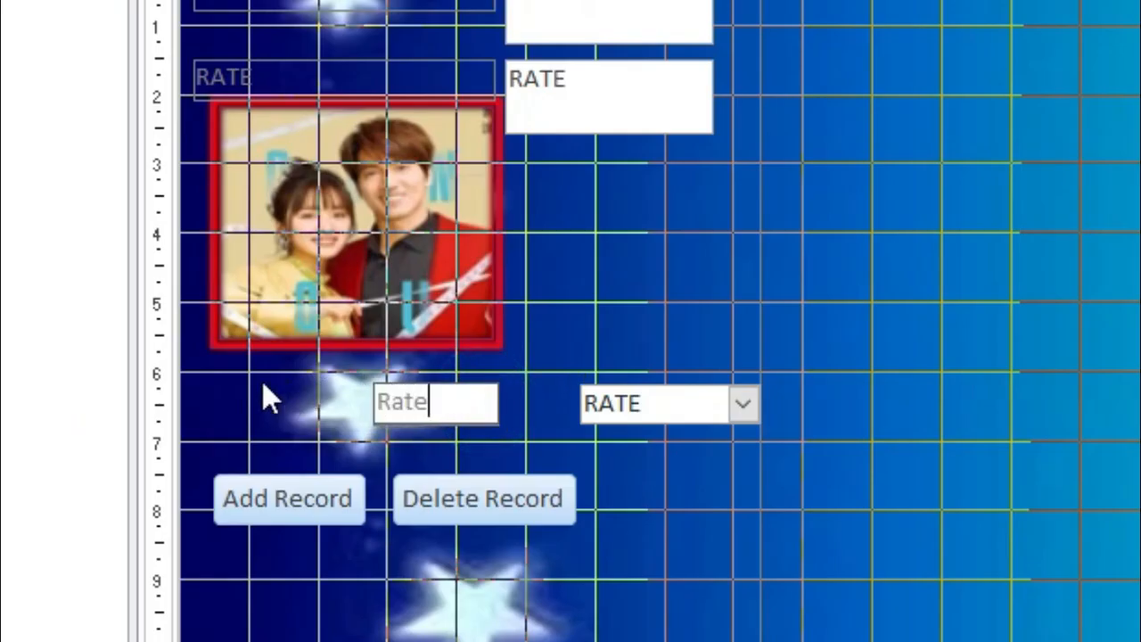
pyautogui.press('Return')
# Step: Delete the original RATE text box and its label from the Detail section
pyautogui.click(554, 116)
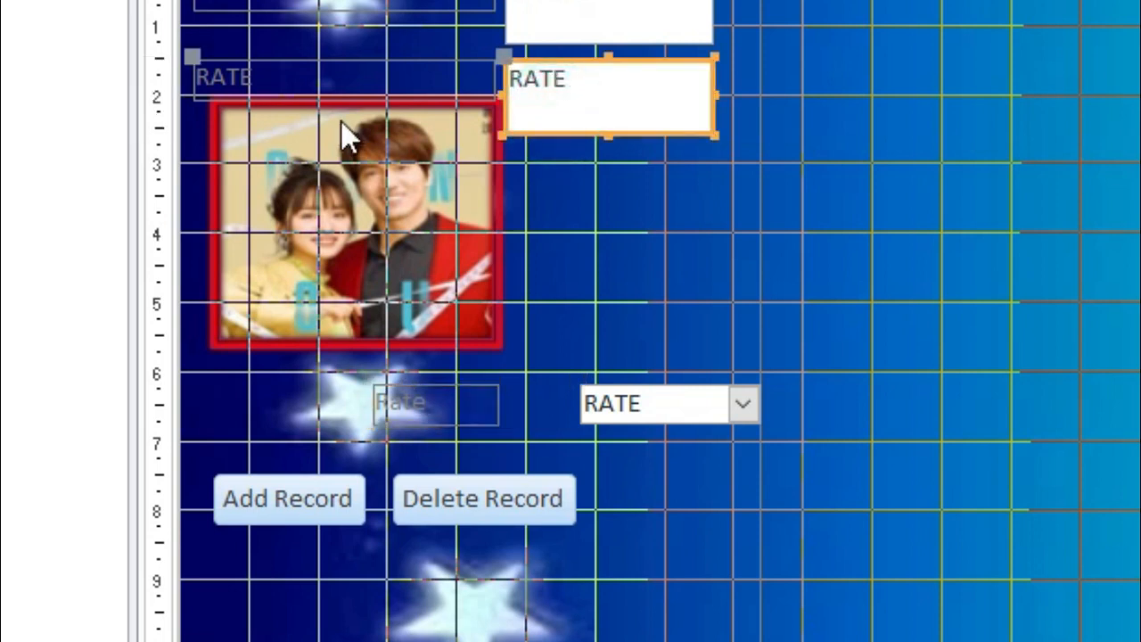
pyautogui.keyDown('shift'); pyautogui.click(322, 70); pyautogui.keyUp('shift')
pyautogui.press('Delete')
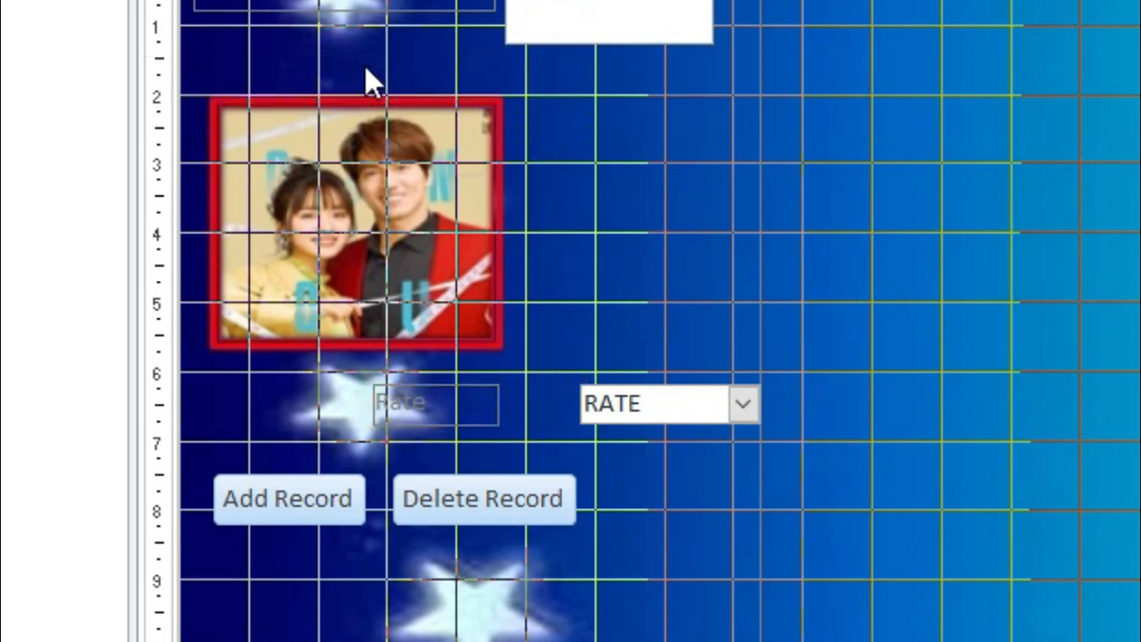
# Step: Move the rating combo box with its label up to just below the IMAGE text box
pyautogui.click(436, 393)
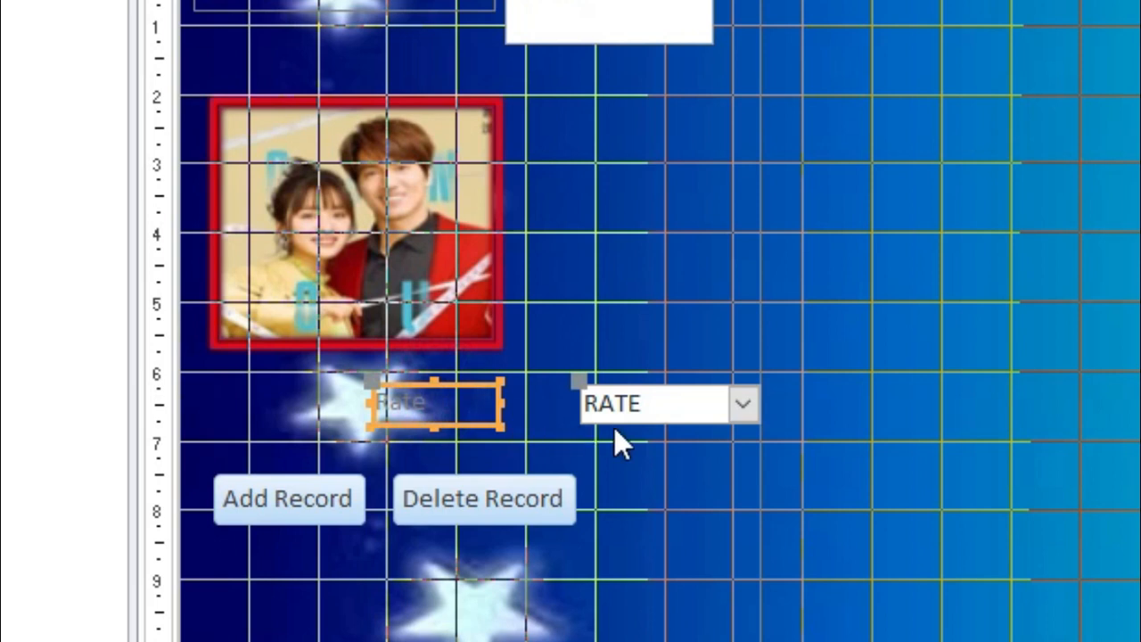
pyautogui.click(637, 411)
pyautogui.moveTo(646, 413); pyautogui.dragTo(584, 78)
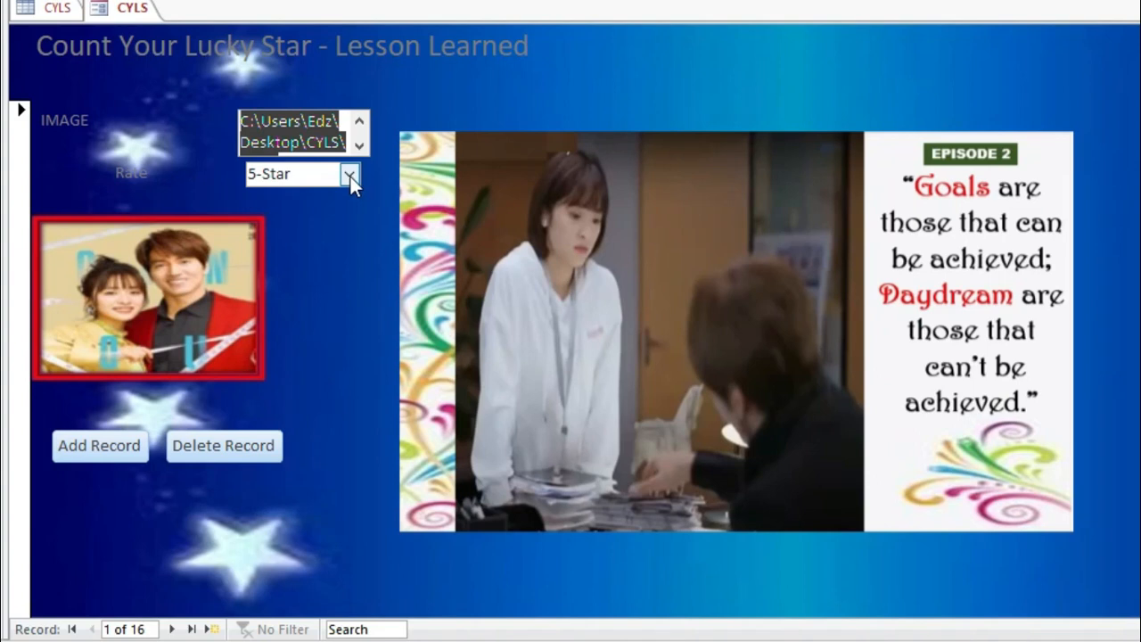
# Step: Choose 5-Star from the first record's Rate list in Form View and go to the second record
pyautogui.click(348, 176)
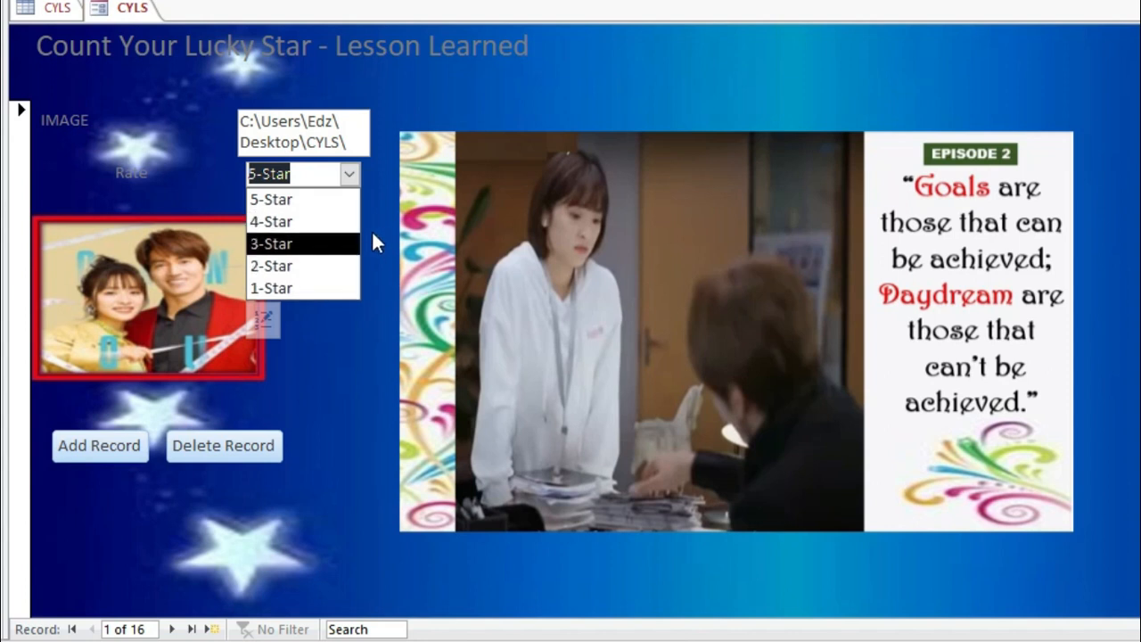
pyautogui.click(300, 205)
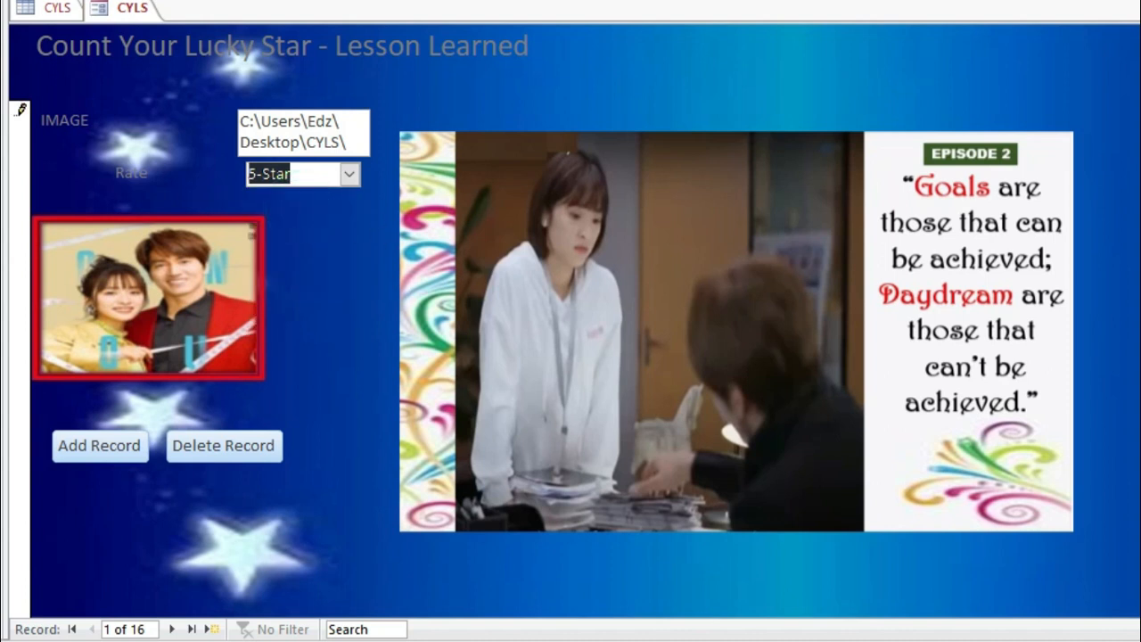
pyautogui.click(171, 628)
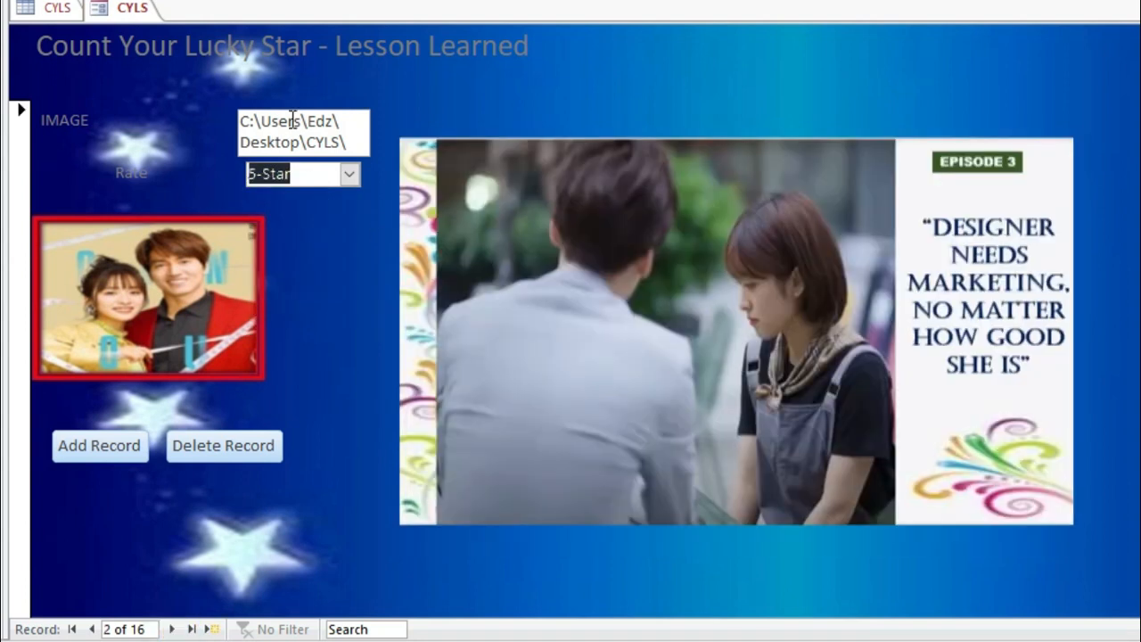
# Step: Set the second record's Rate to 4-Star
pyautogui.click(349, 175)
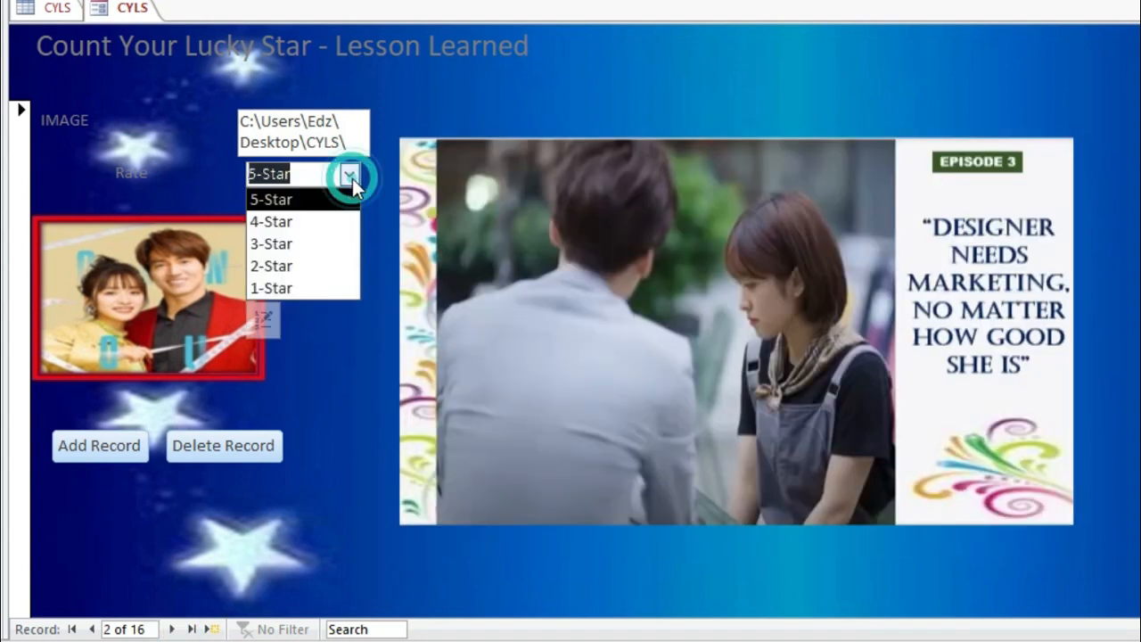
pyautogui.click(319, 222)
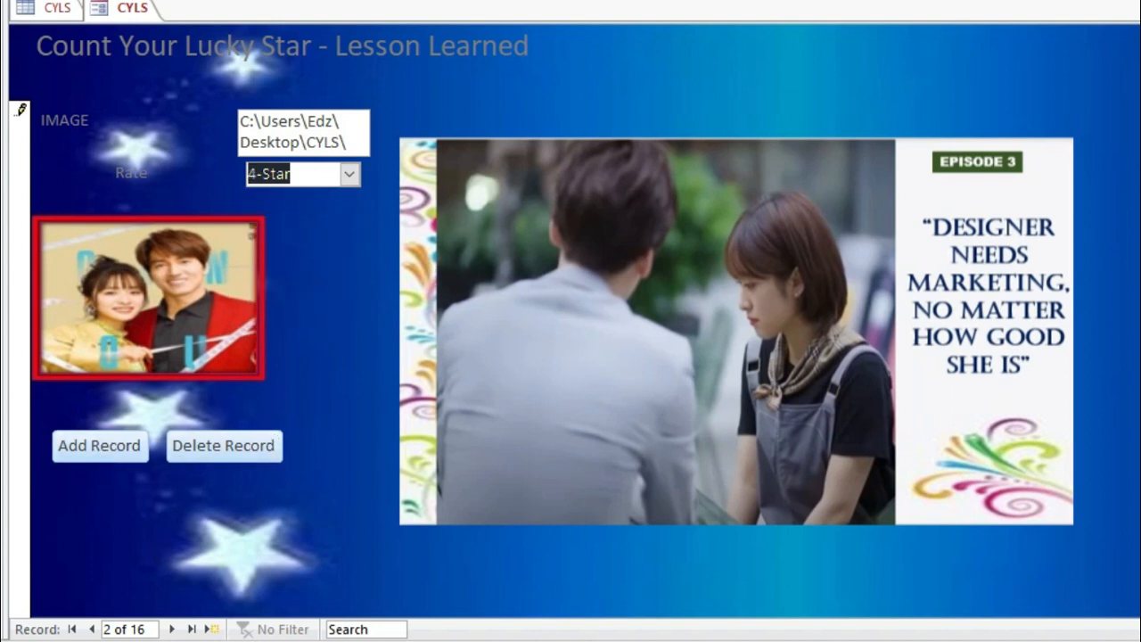
pyautogui.click(71, 119)
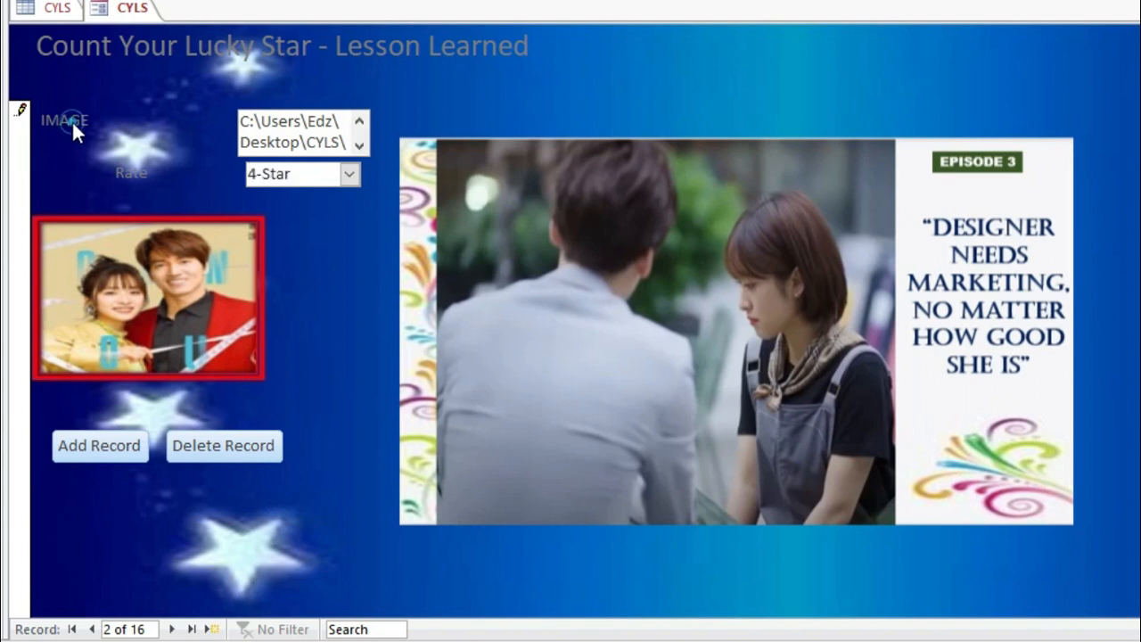
# Step: In Design View, set the back color of the IMAGE and Rate labels to Accent 4
pyautogui.rightClick(142, 5)
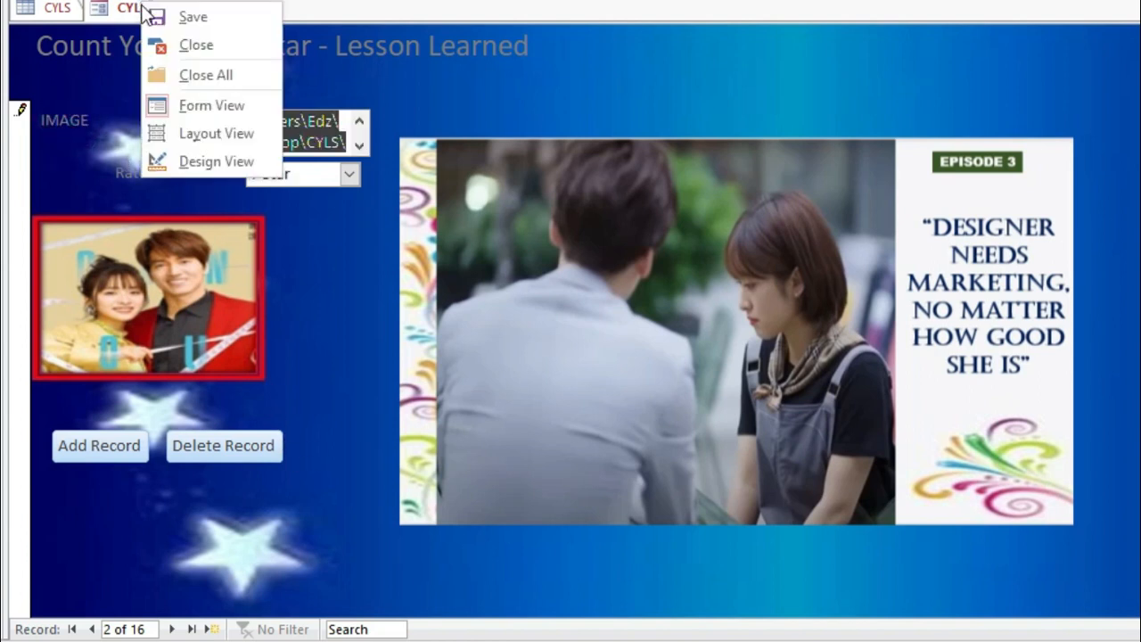
pyautogui.click(214, 163)
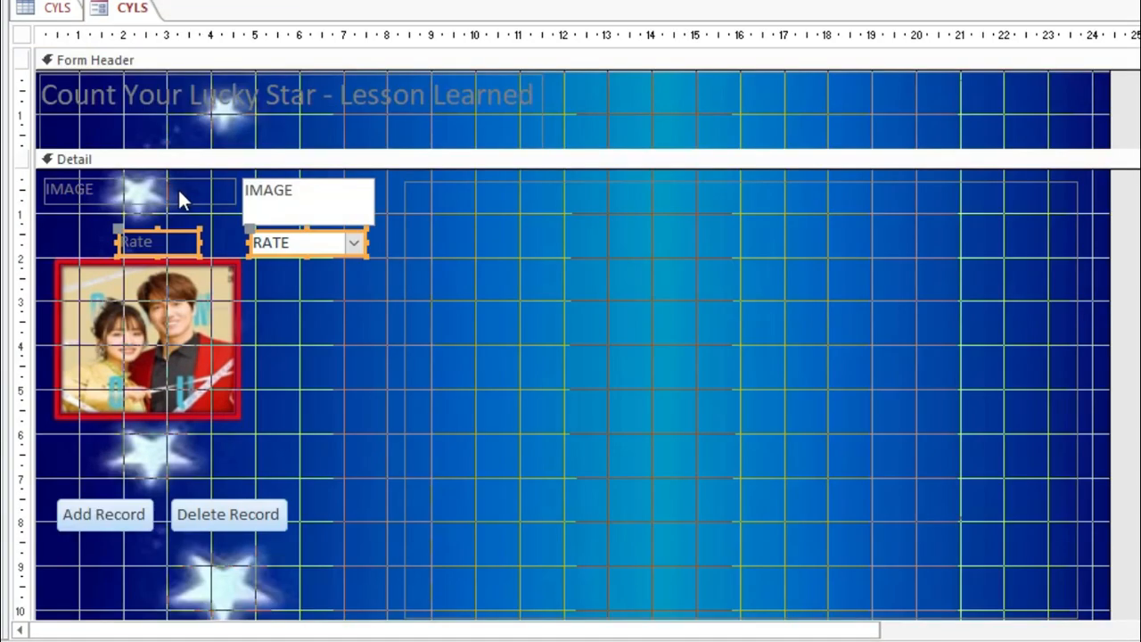
pyautogui.click(151, 202)
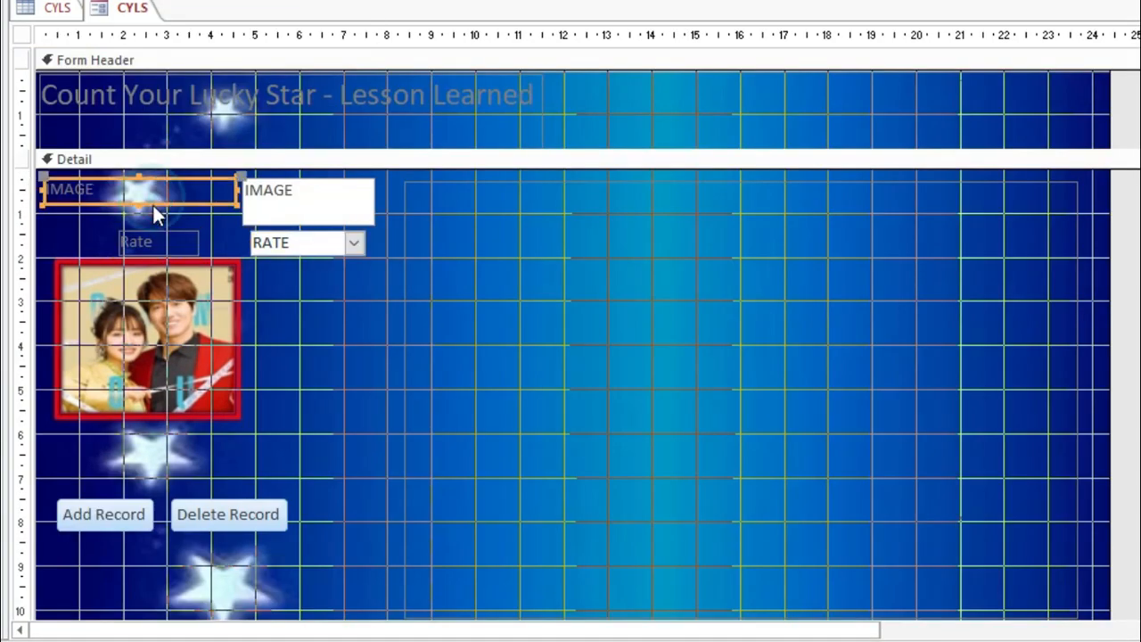
pyautogui.keyDown('shift'); pyautogui.click(176, 249); pyautogui.keyUp('shift')
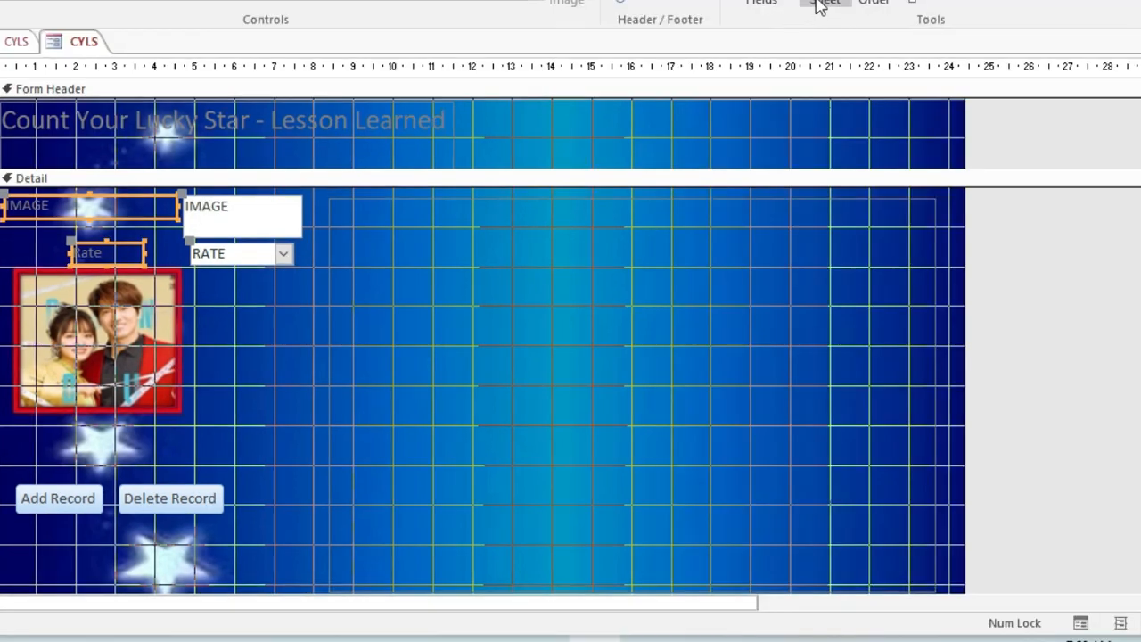
pyautogui.click(818, 4)
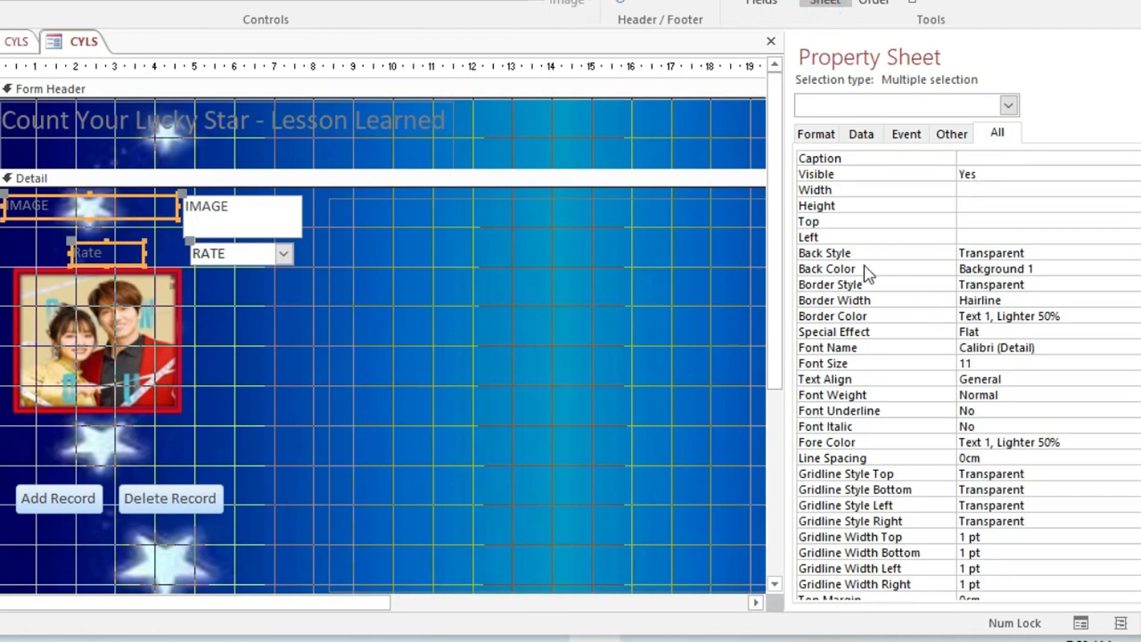
pyautogui.click(1069, 270)
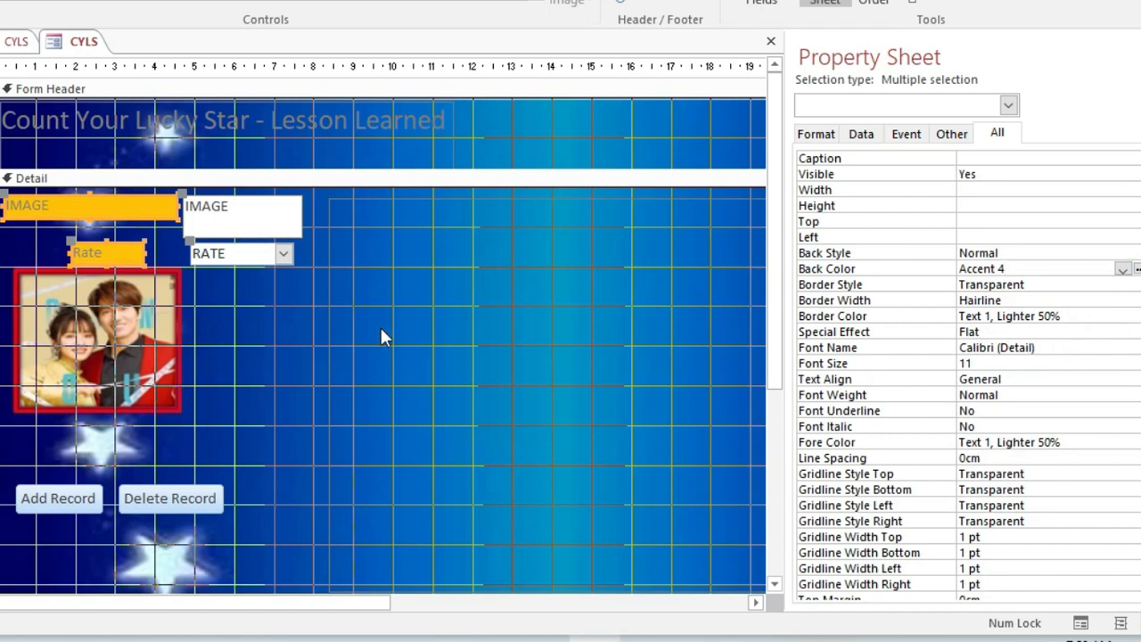
# Step: Set the back color of the IMAGE text box and RATE combo box to Accent 4, Lighter 40%, and show the form in Form View
pyautogui.click(247, 217)
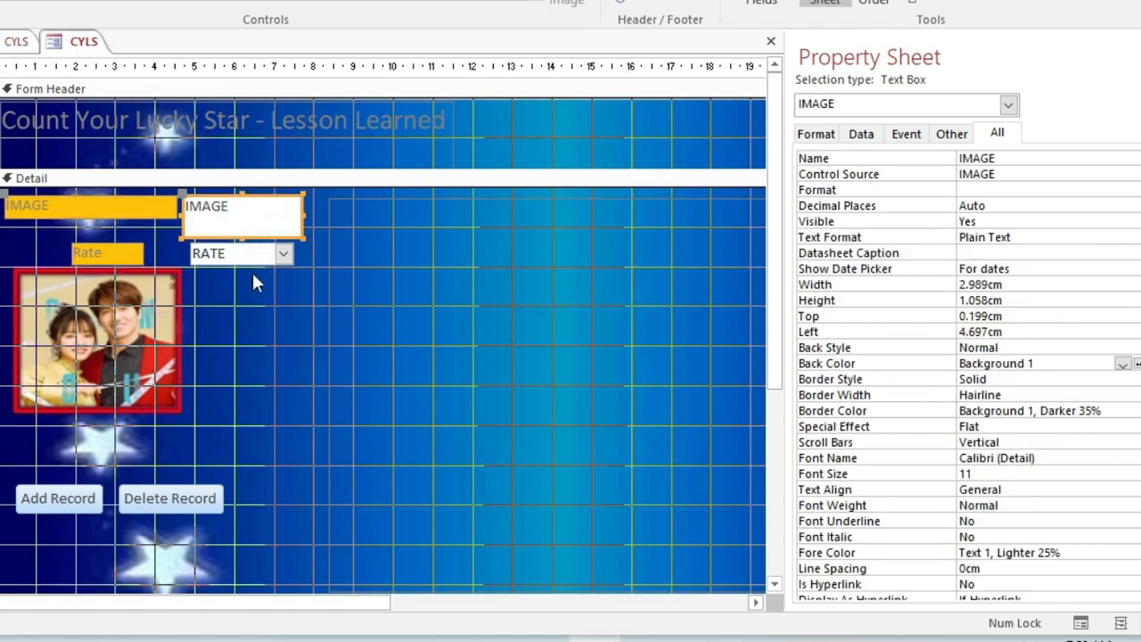
pyautogui.keyDown('shift'); pyautogui.click(262, 257); pyautogui.keyUp('shift')
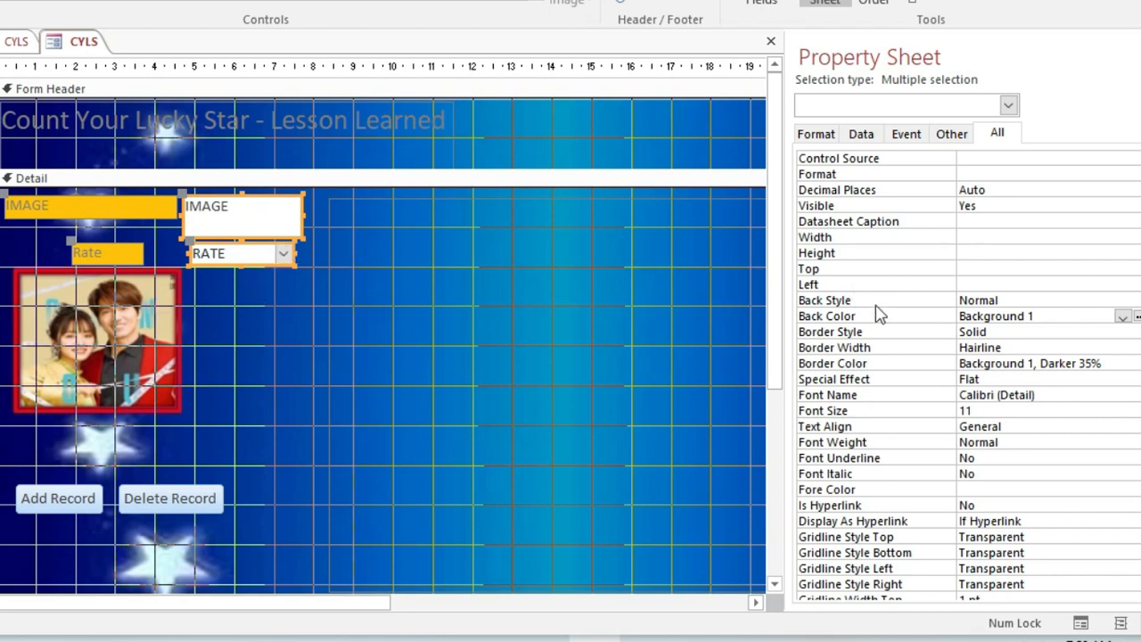
pyautogui.click(1136, 318)
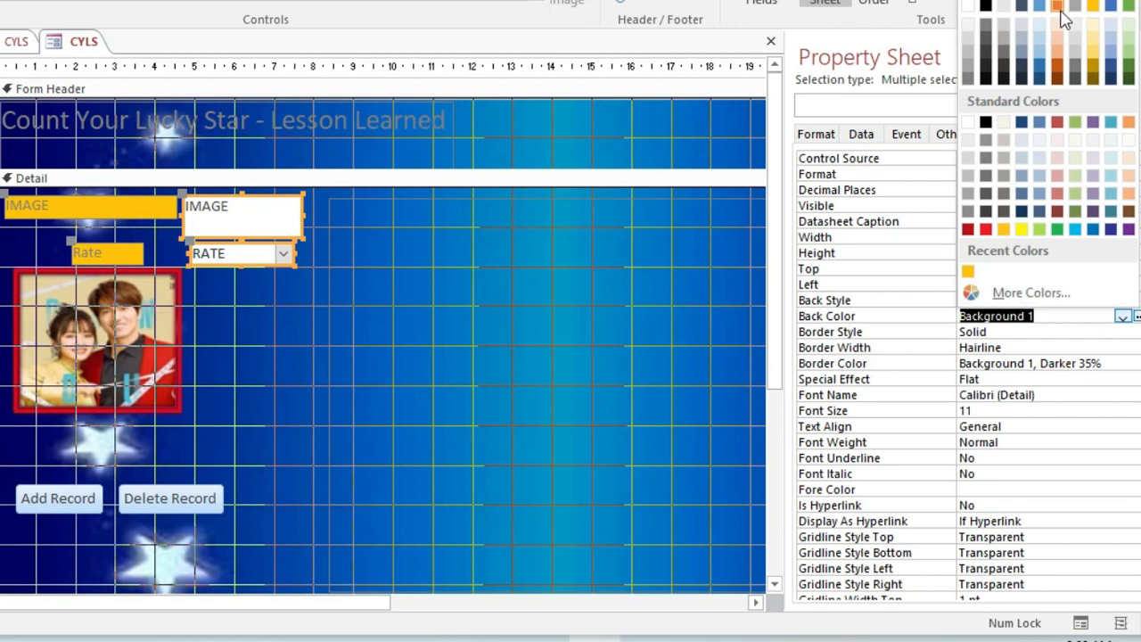
pyautogui.click(1095, 51)
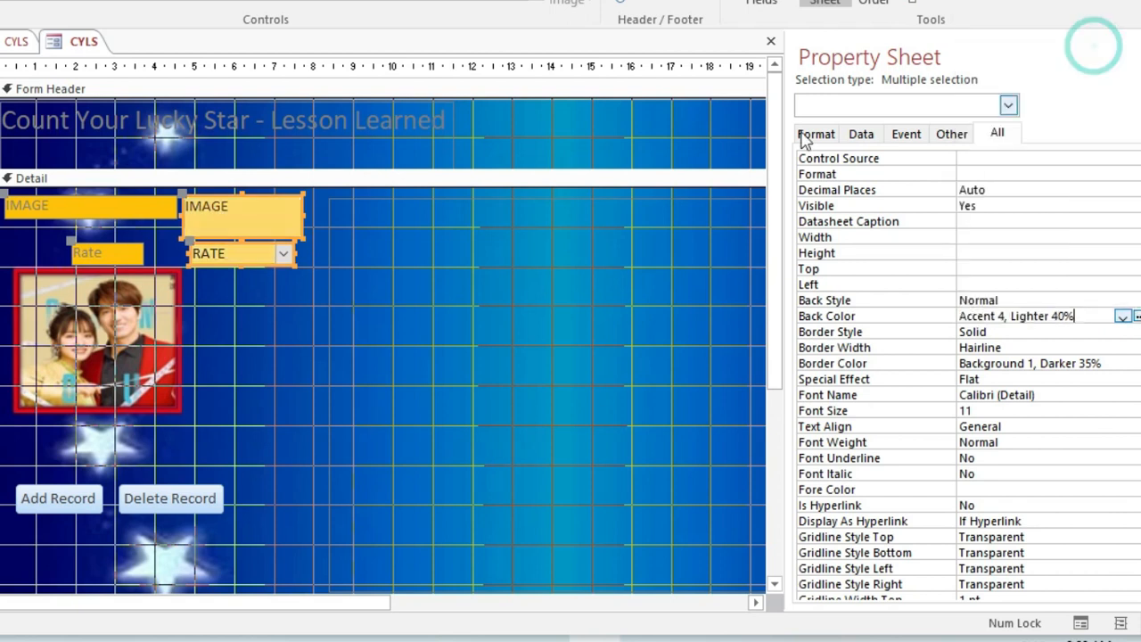
pyautogui.click(404, 375)
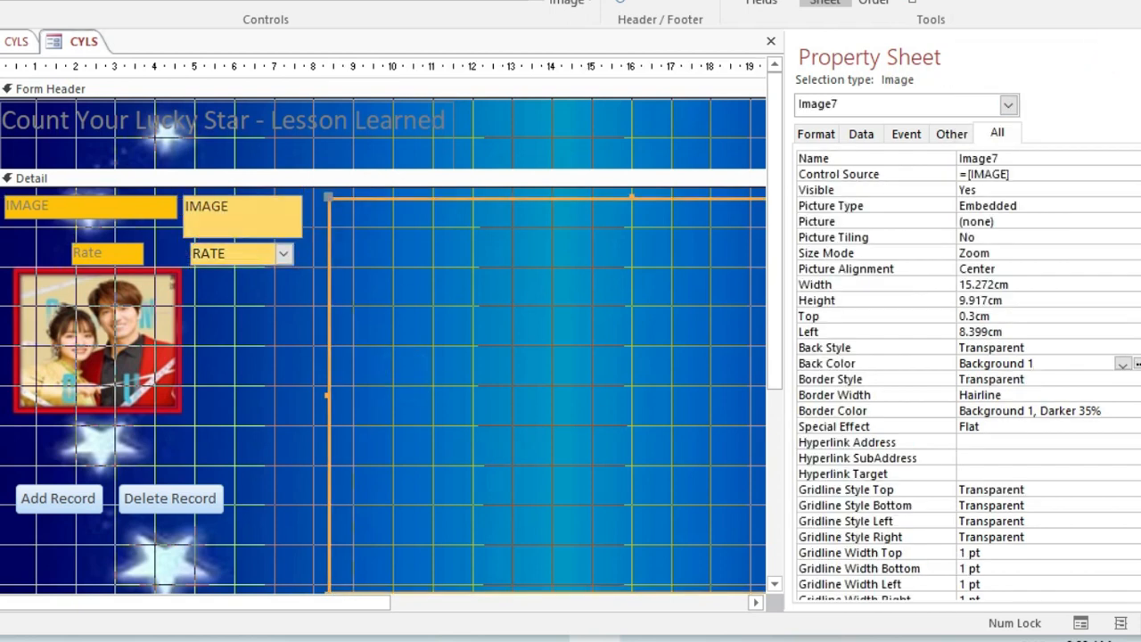
pyautogui.rightClick(80, 41)
pyautogui.click(98, 124)
# Step: In Design View, add a text command button named Next that goes to the next record, centered below the Add Record and Delete Record buttons
pyautogui.rightClick(68, 46)
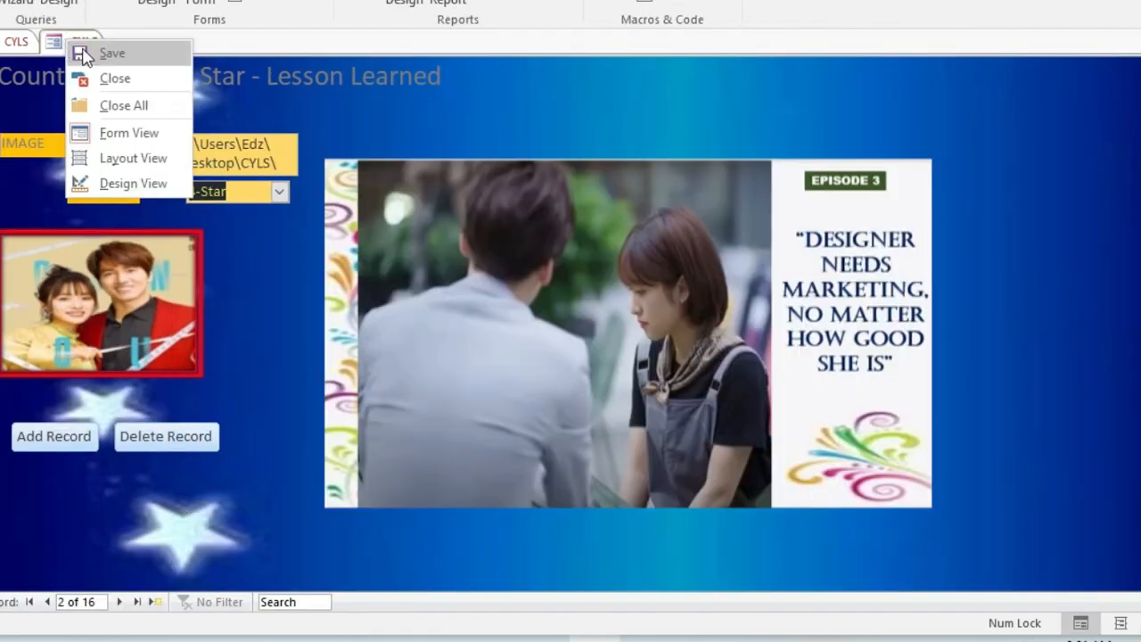
pyautogui.click(132, 182)
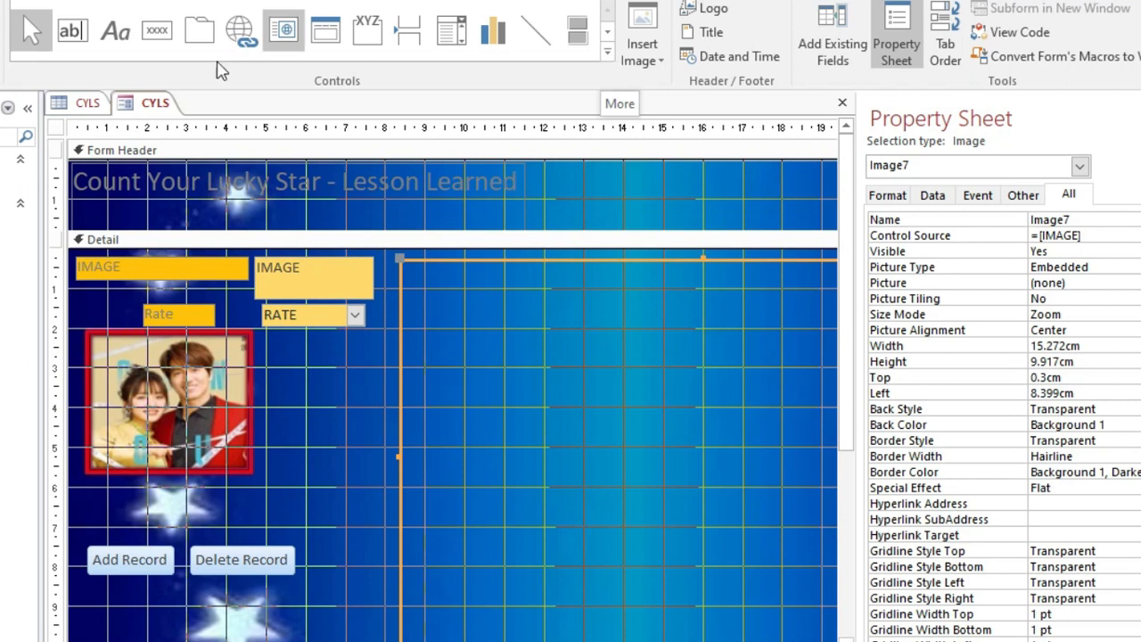
pyautogui.click(157, 30)
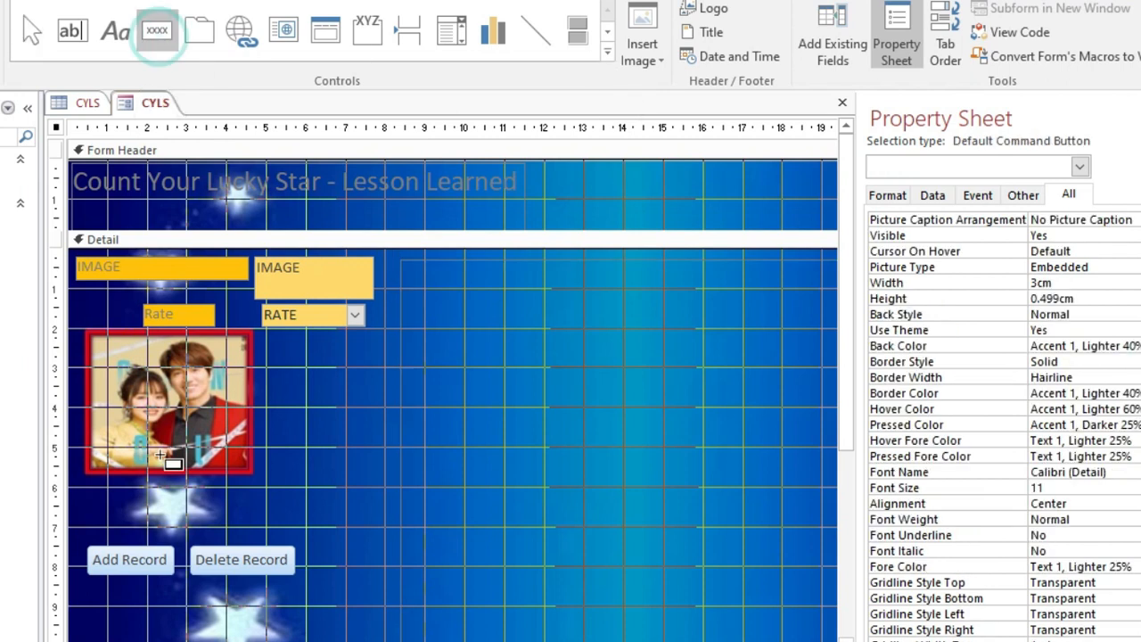
pyautogui.click(121, 600)
pyautogui.click(688, 282)
pyautogui.click(650, 383)
pyautogui.click(461, 210)
pyautogui.click(640, 380)
pyautogui.write('Next')
pyautogui.click(731, 378)
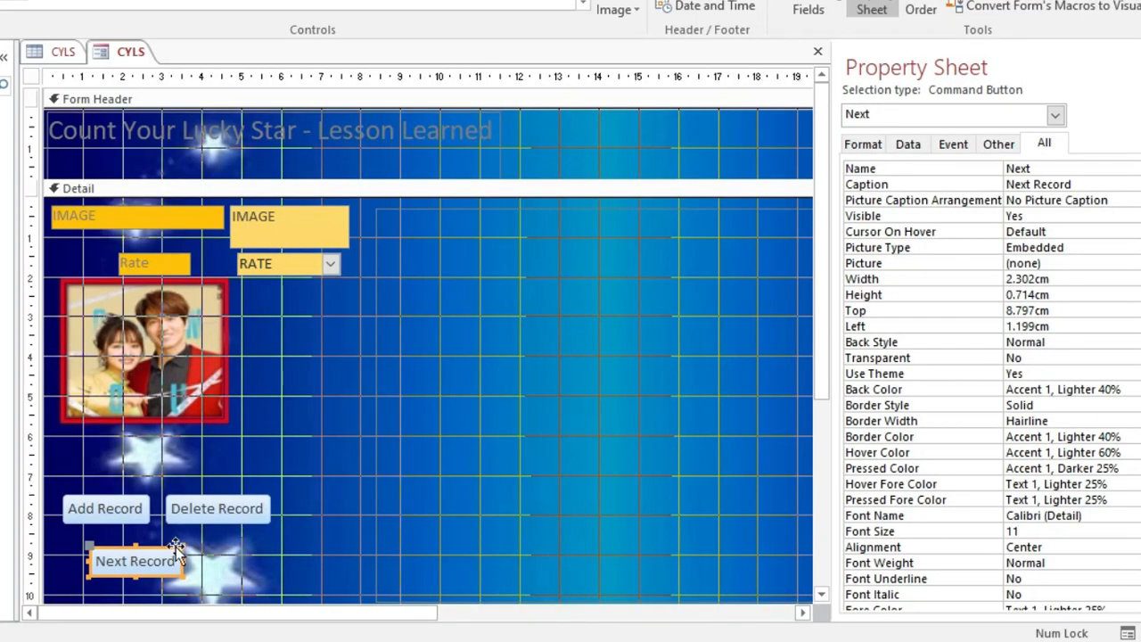
pyautogui.moveTo(152, 570); pyautogui.dragTo(218, 566)
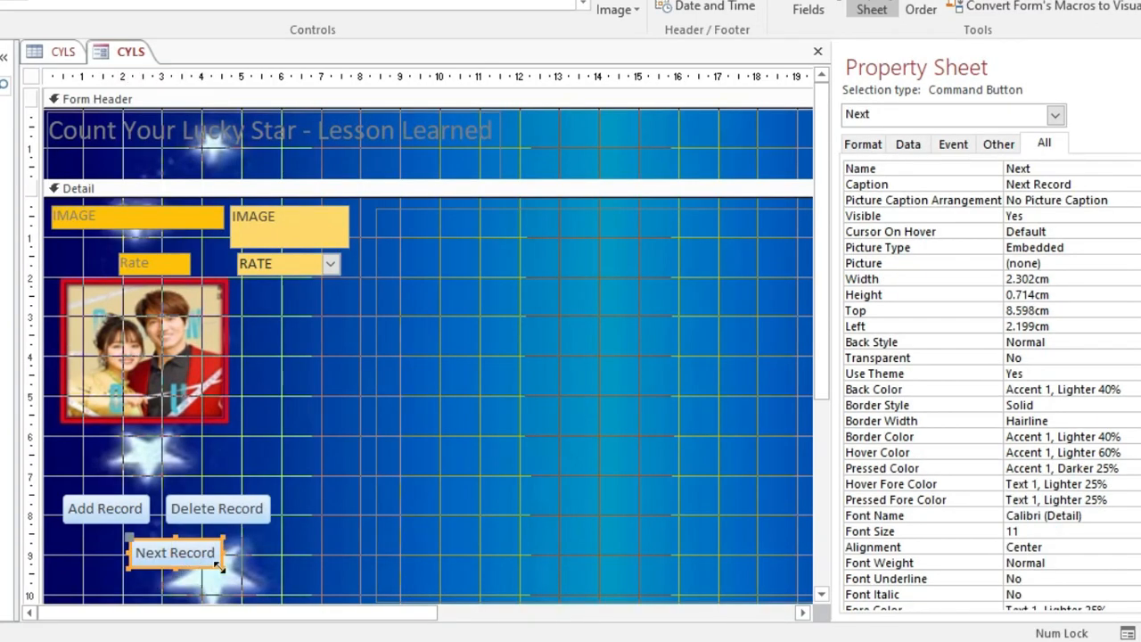
# Step: Test the Next Record button in Form View by stepping through the records up to record 15
pyautogui.rightClick(130, 53)
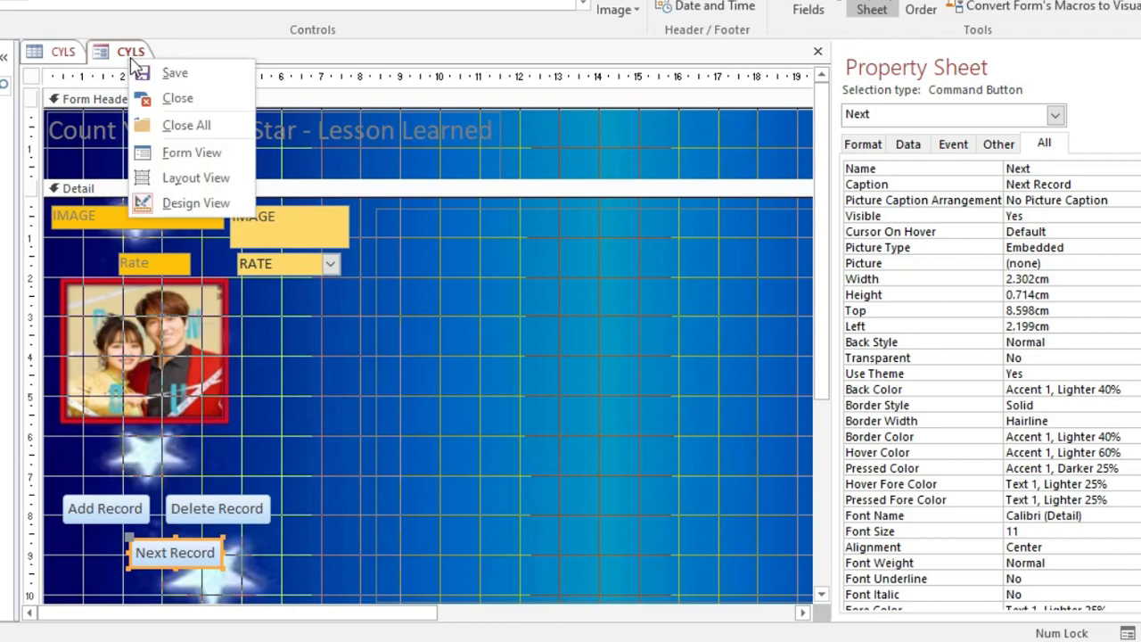
pyautogui.click(198, 177)
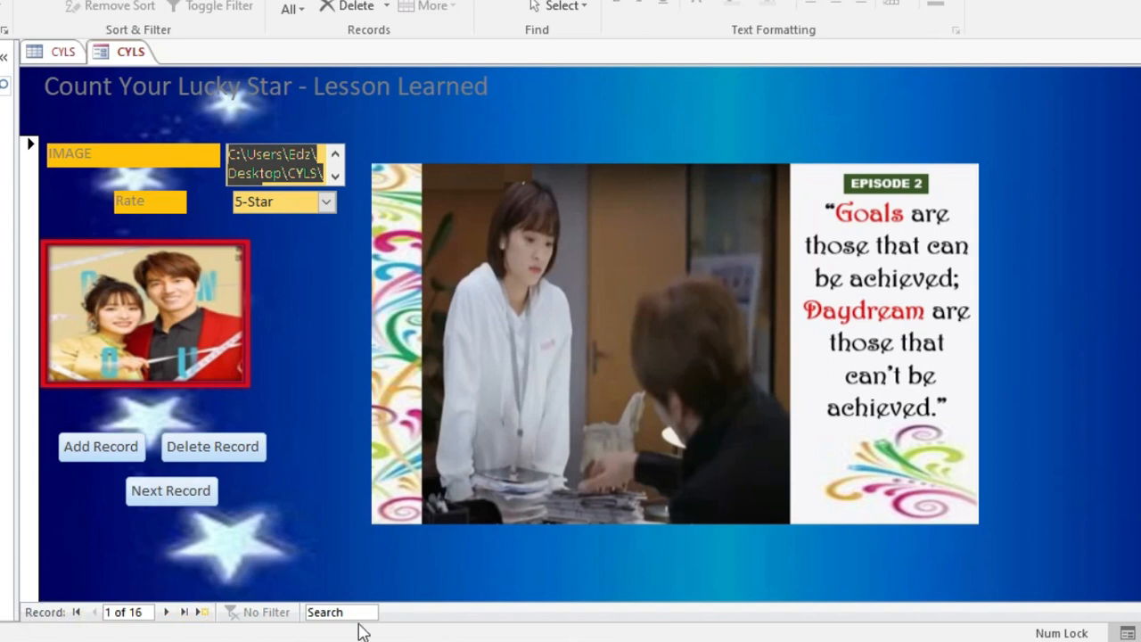
pyautogui.click(164, 500)
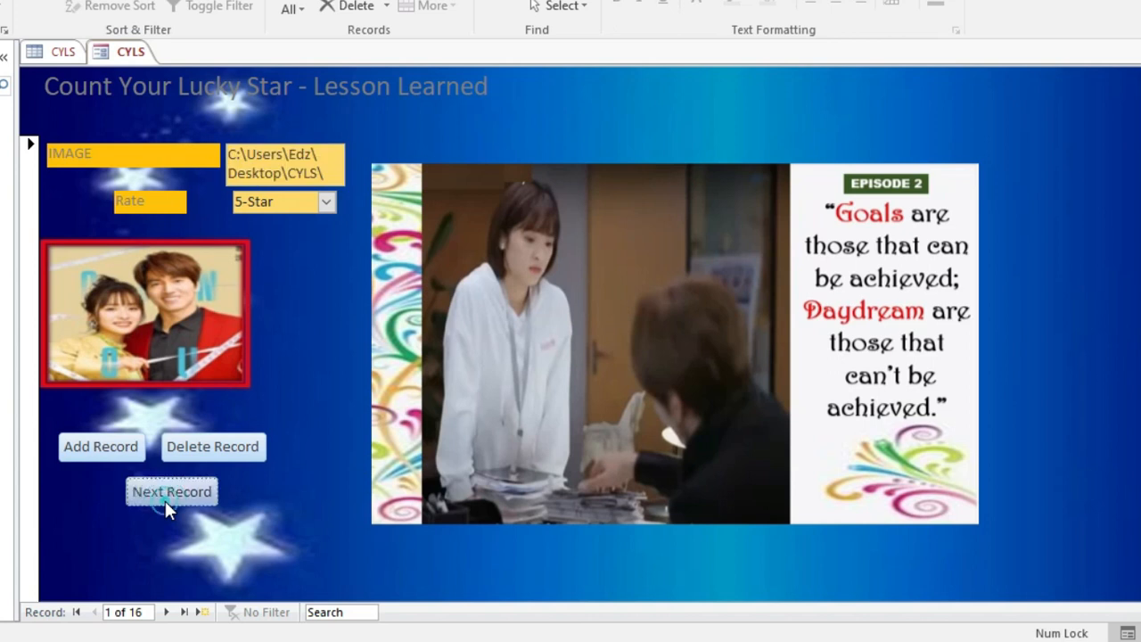
pyautogui.click(165, 500)
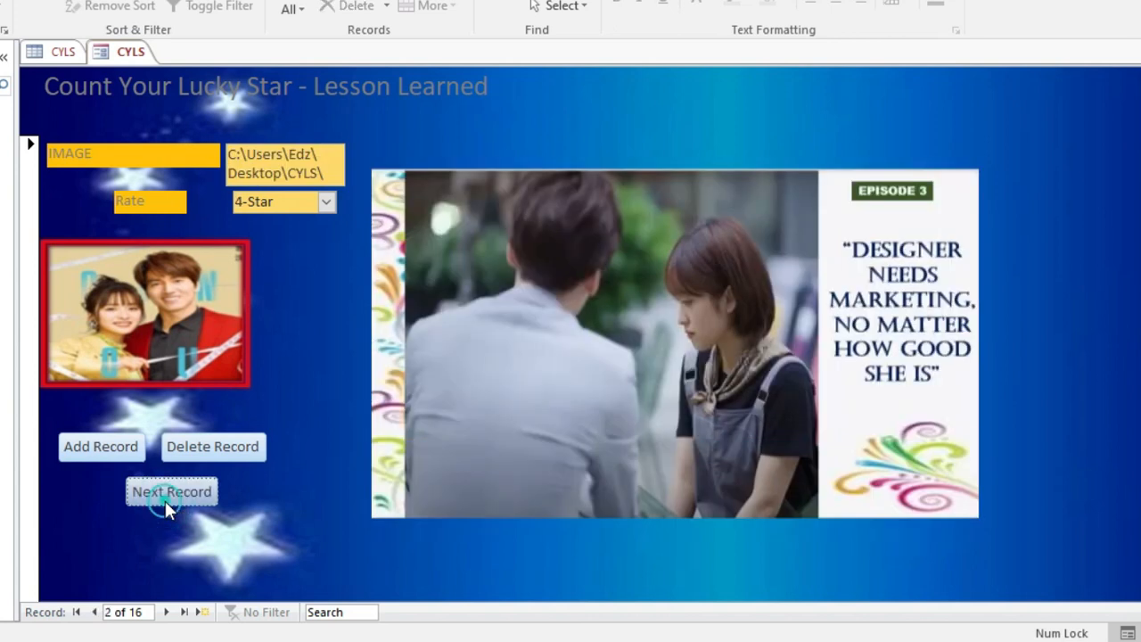
pyautogui.click(165, 500)
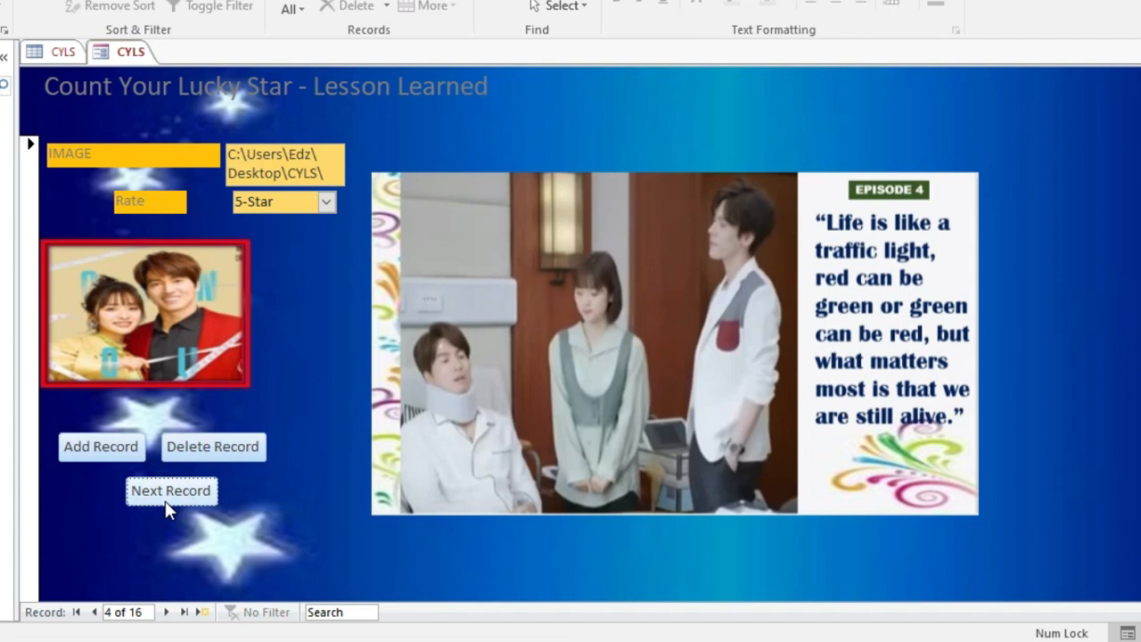
pyautogui.click(165, 500)
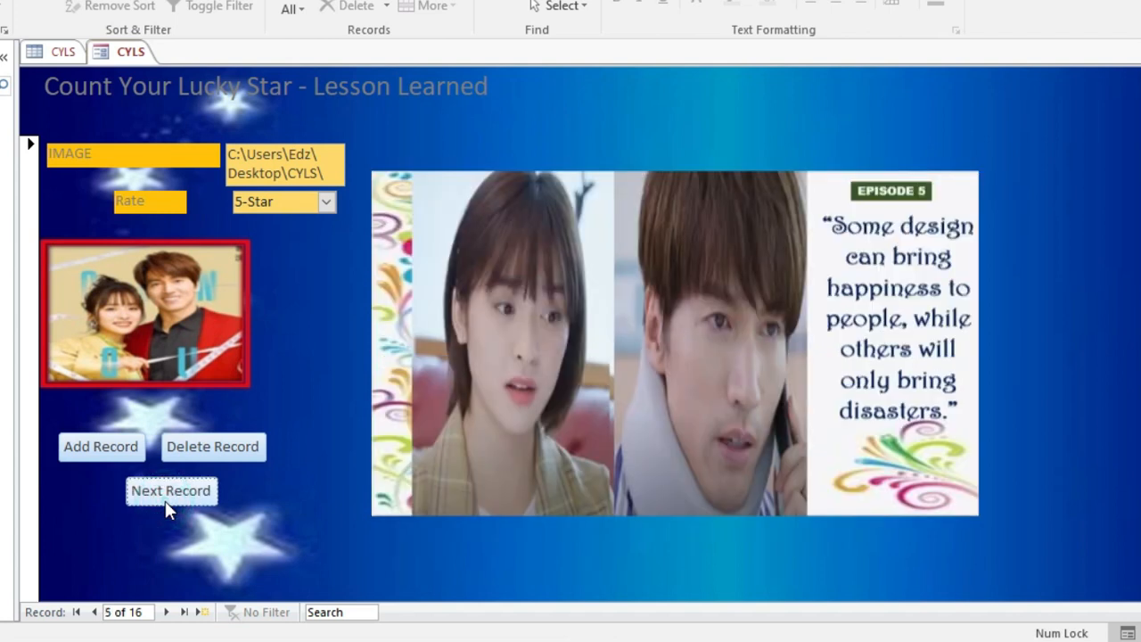
pyautogui.click(165, 500)
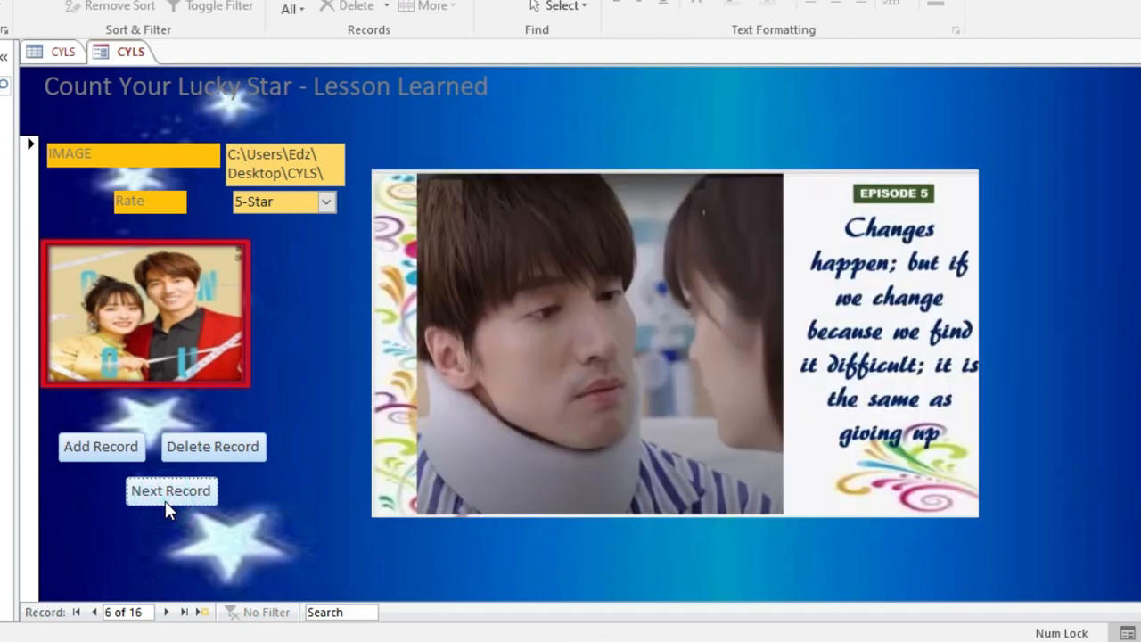
pyautogui.click(165, 498)
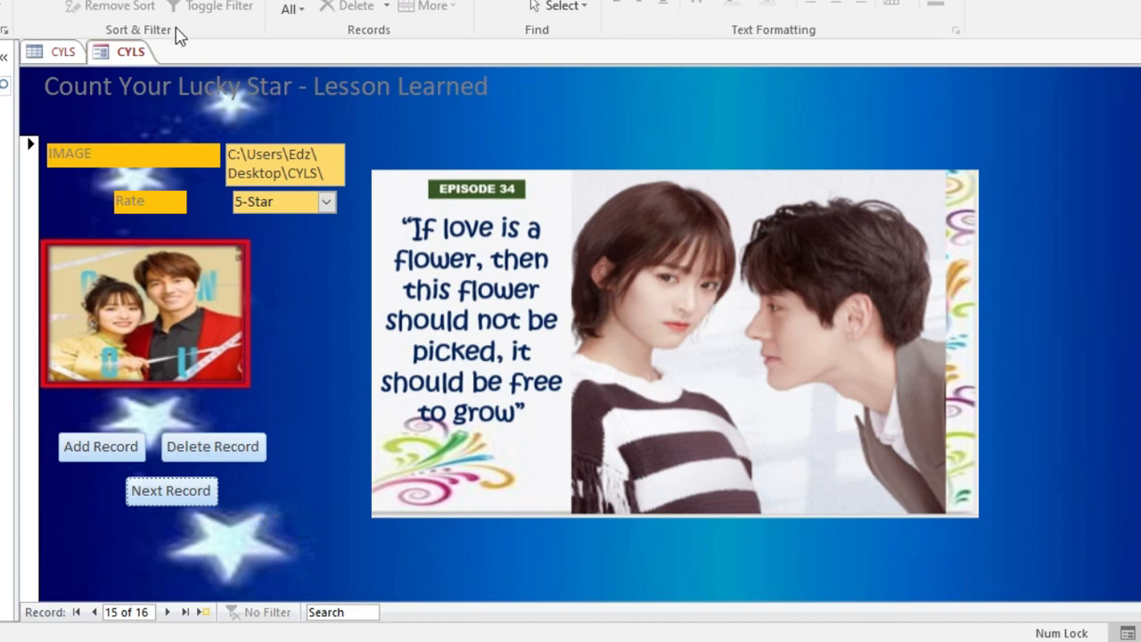
# Step: In Design View, add a command button with the text First Record using the Go To First Record action, and show the form in Form View
pyautogui.rightClick(130, 54)
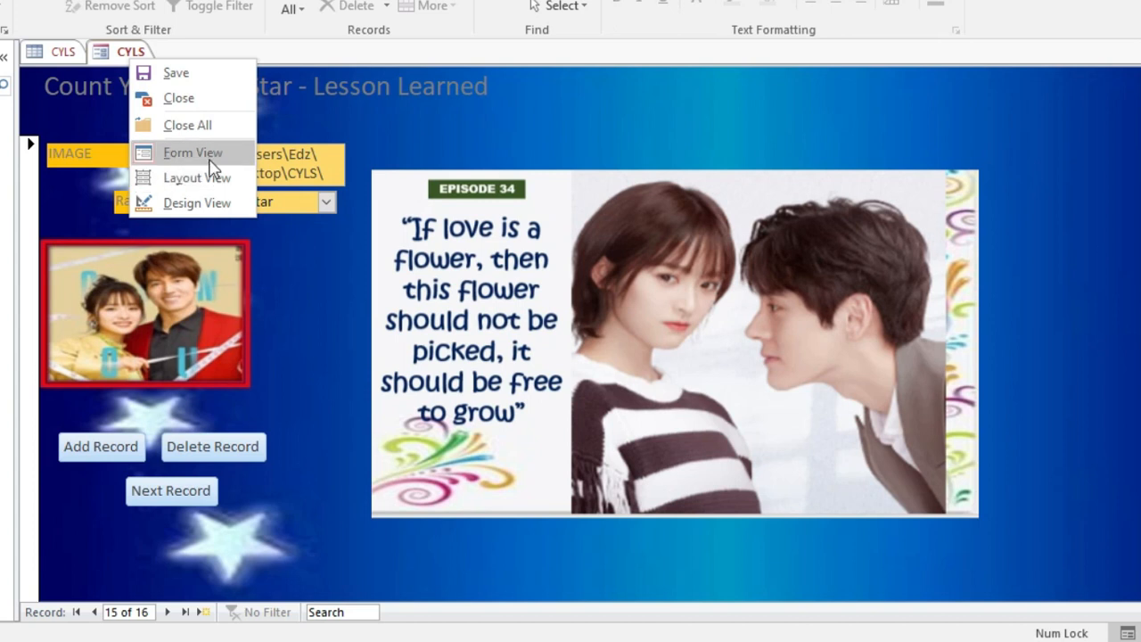
pyautogui.click(203, 202)
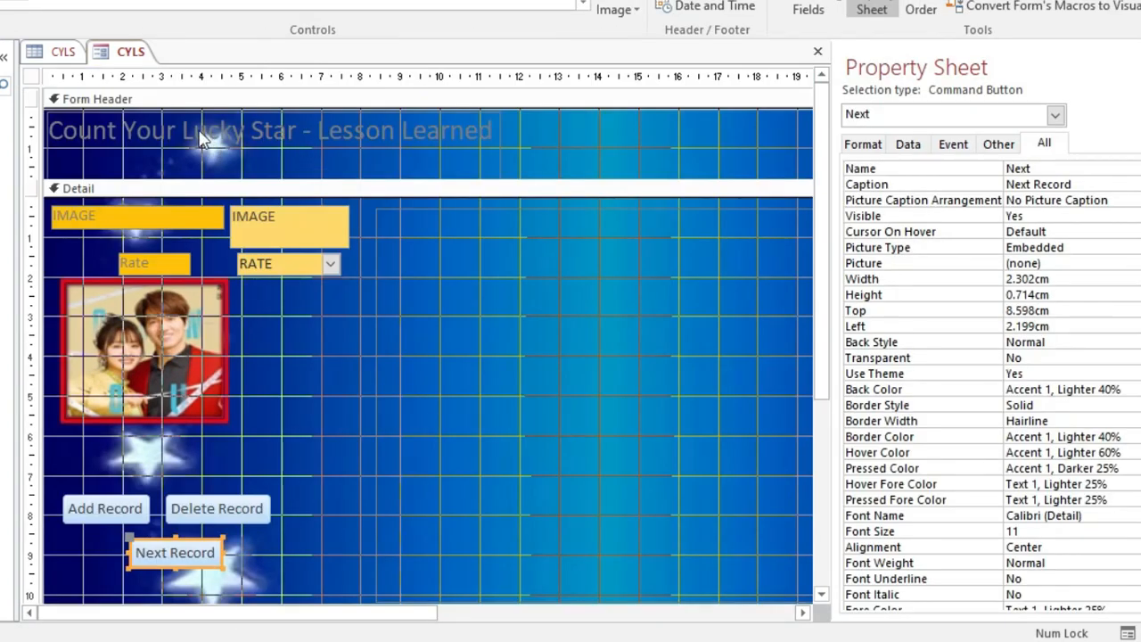
pyautogui.click(132, 6)
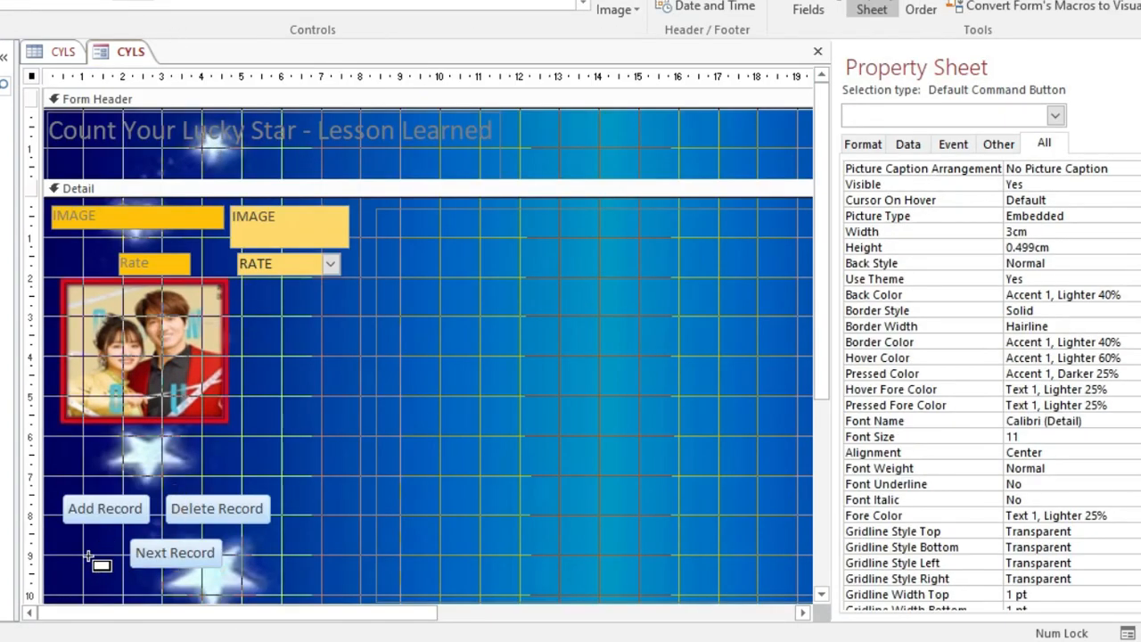
pyautogui.moveTo(134, 585); pyautogui.dragTo(223, 602)
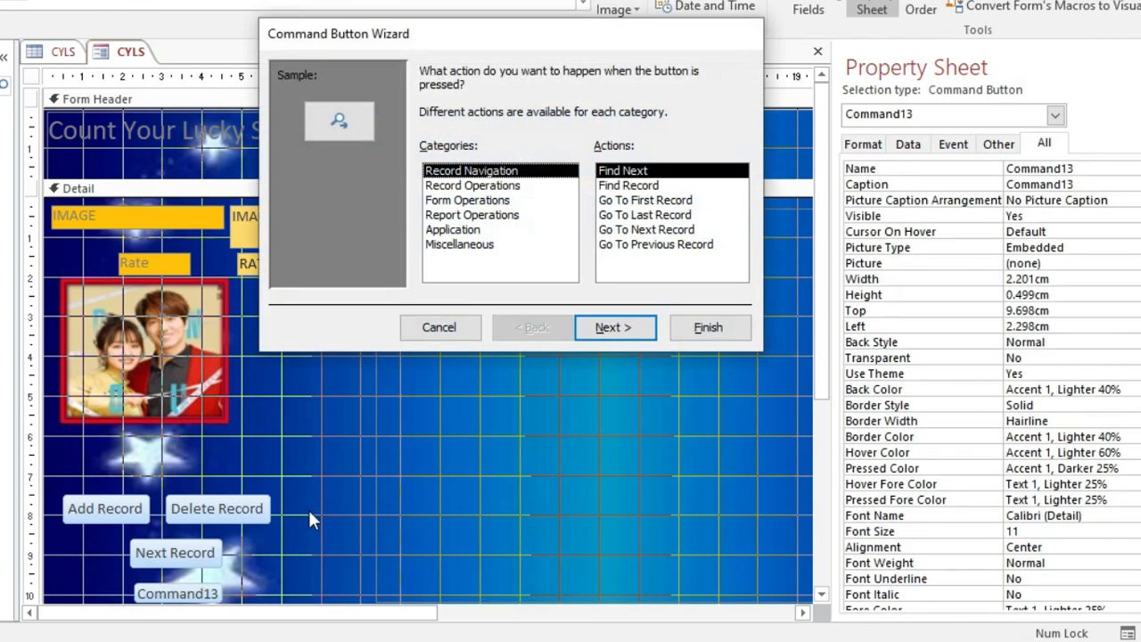
pyautogui.click(488, 186)
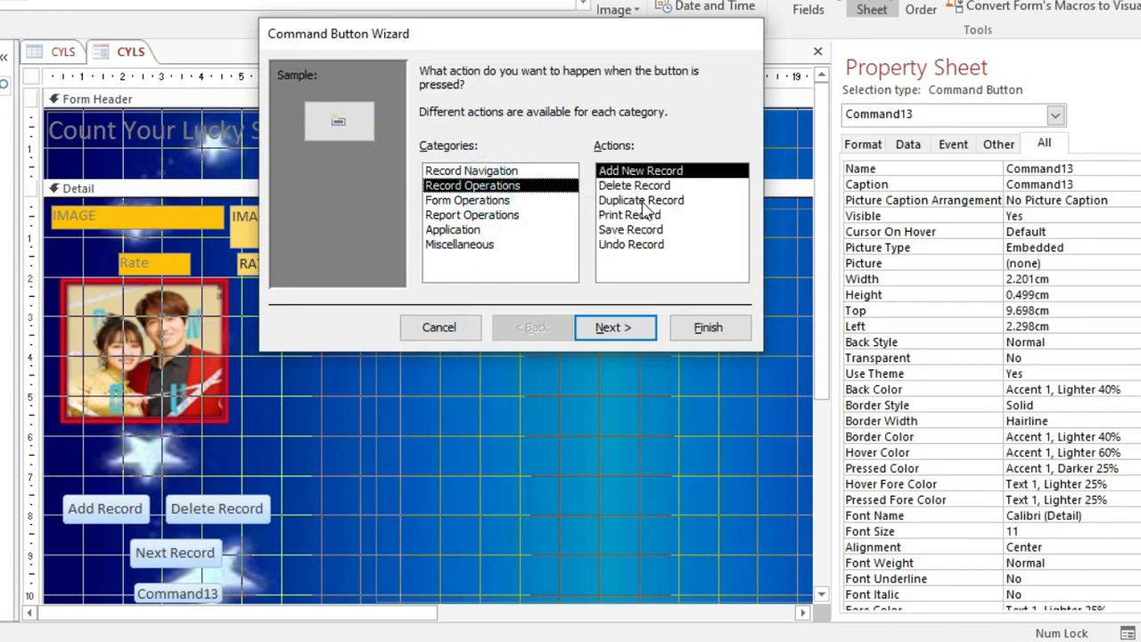
pyautogui.click(515, 171)
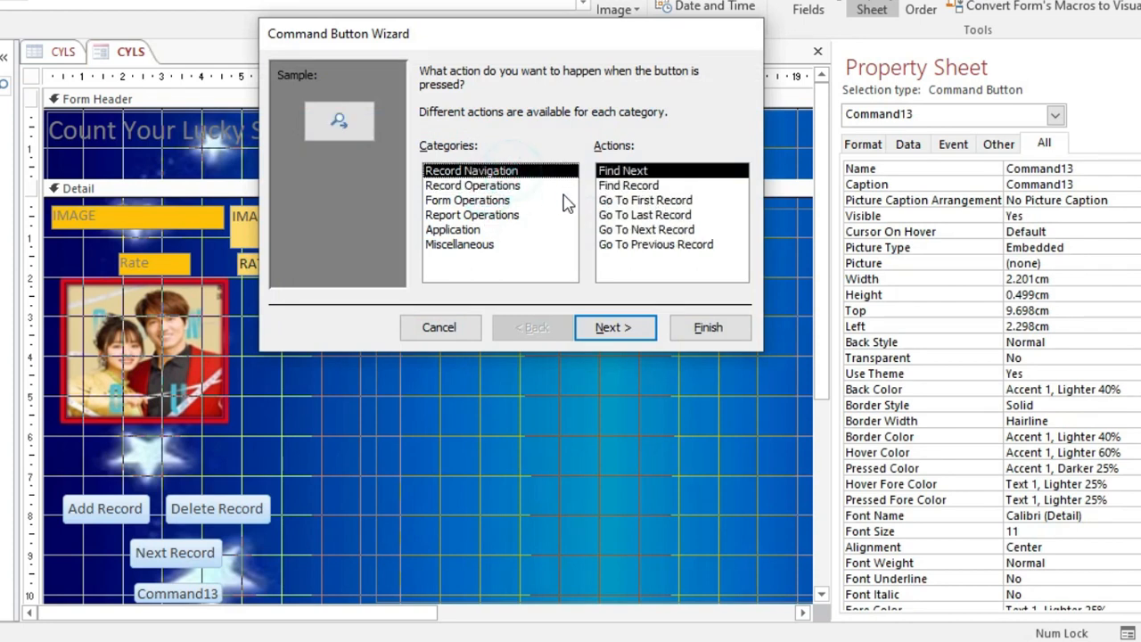
pyautogui.click(648, 202)
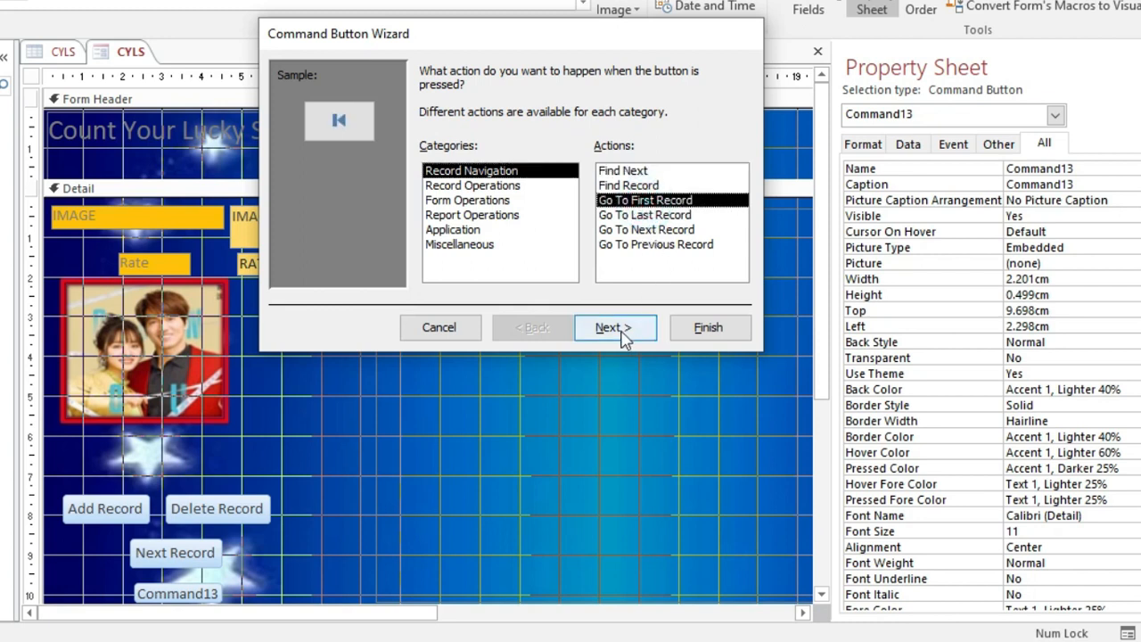
pyautogui.click(621, 330)
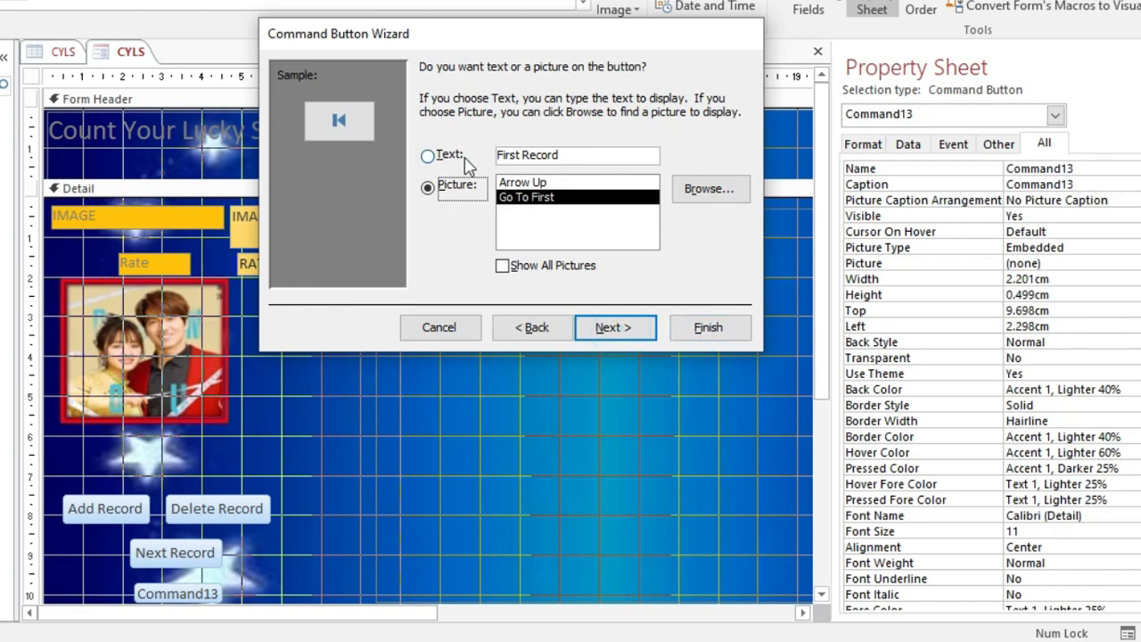
pyautogui.click(465, 158)
pyautogui.click(706, 337)
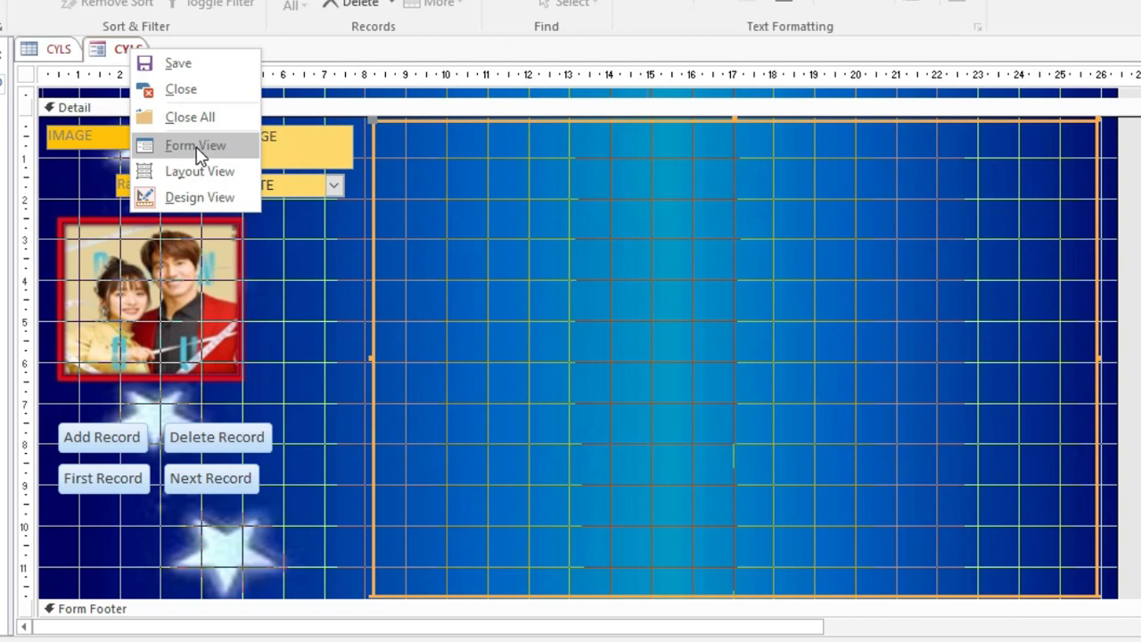
pyautogui.click(195, 146)
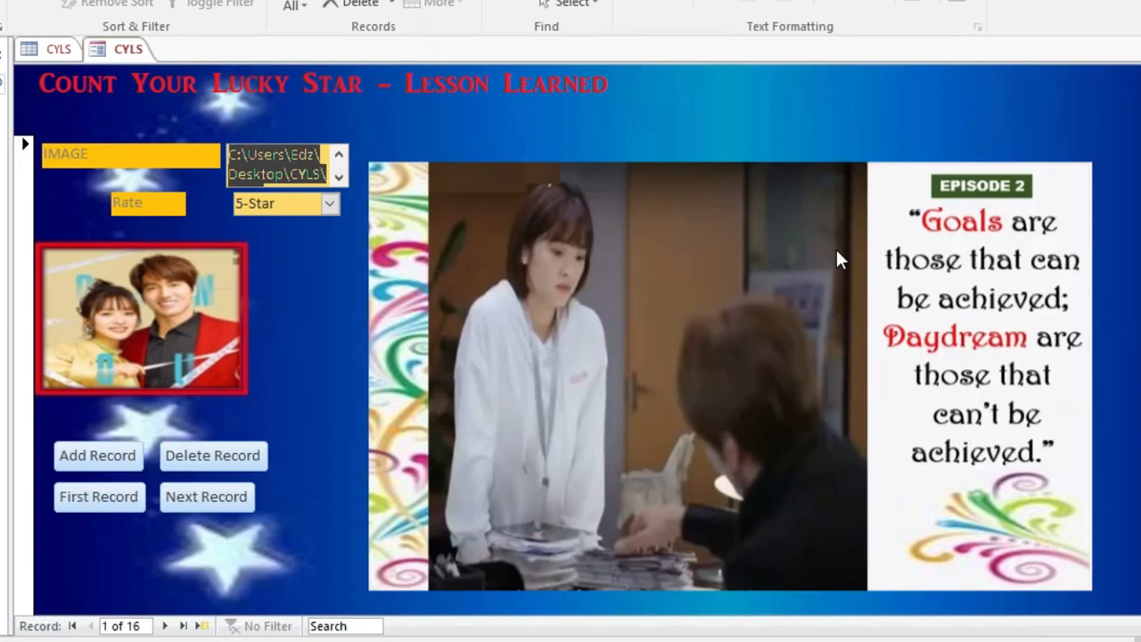